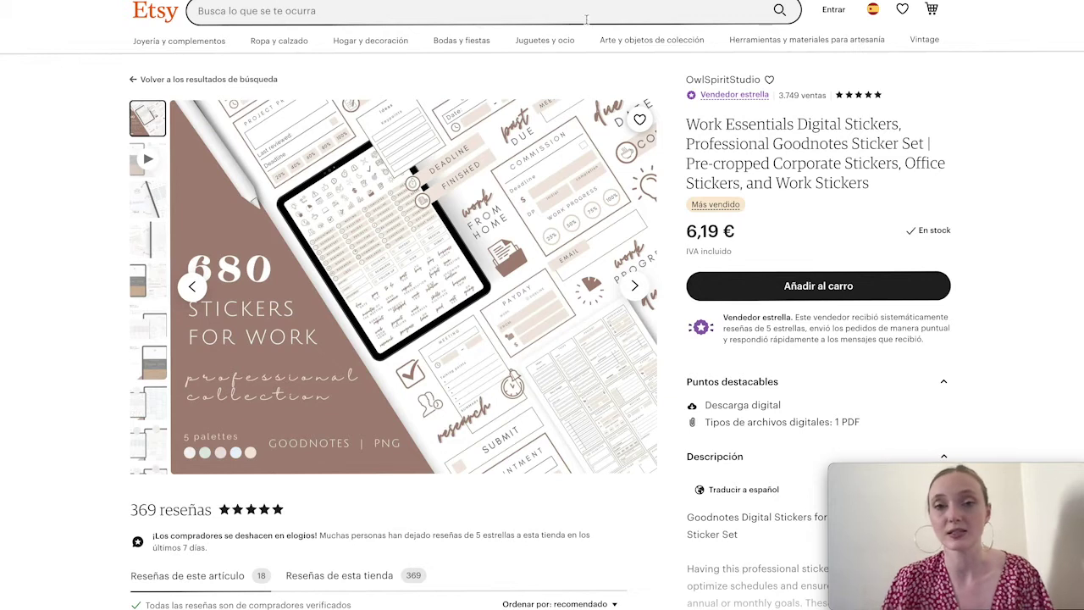
Enlarge the work sticker listing's images and page through to the one showing individual stickers.
left_click(555, 193)
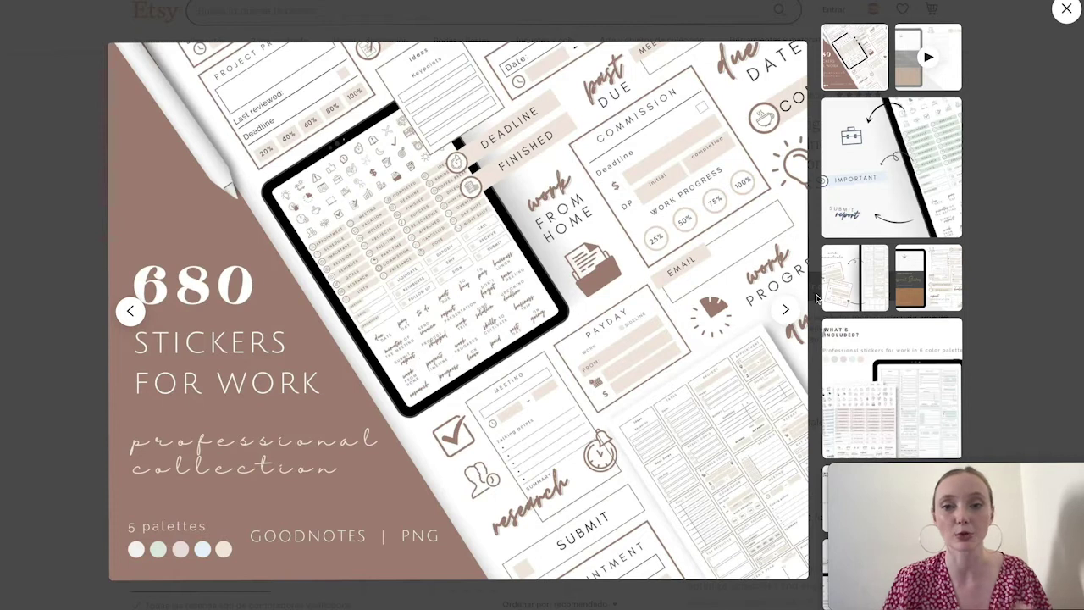
left_click(781, 313)
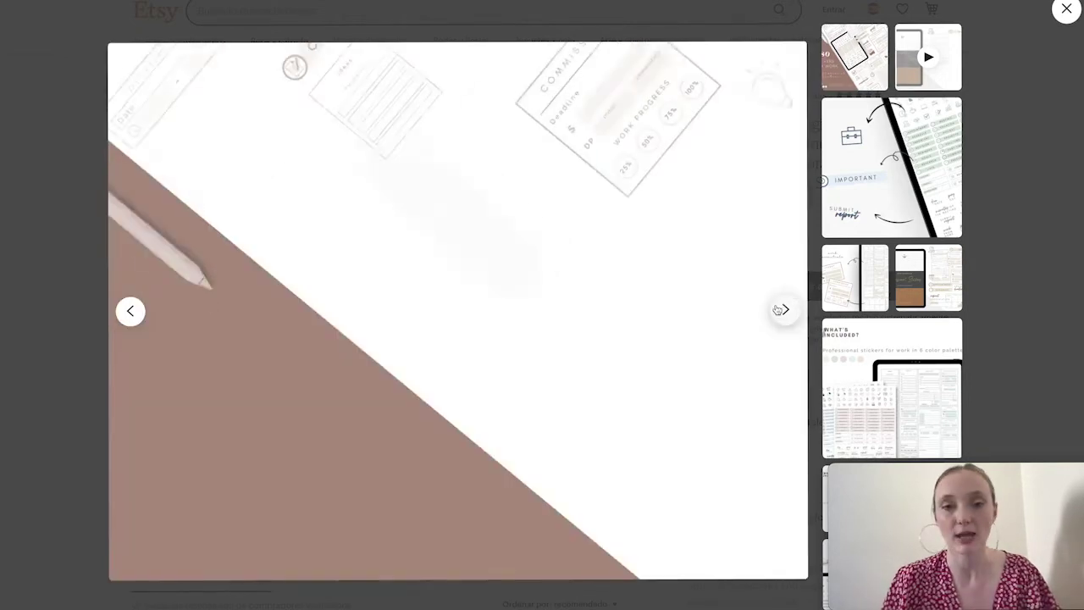
left_click(781, 311)
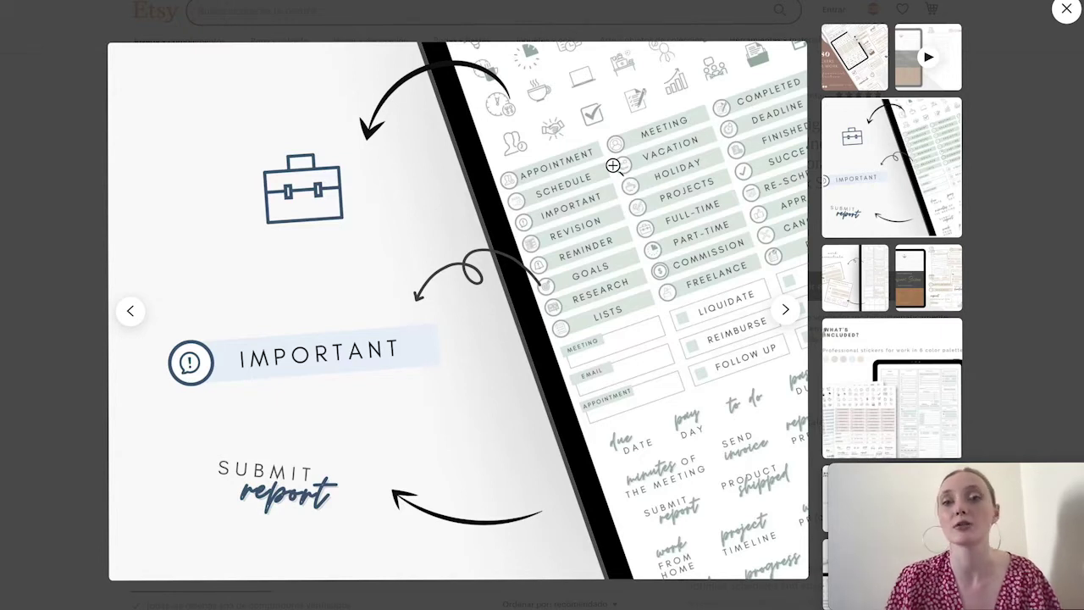
Switch to Canva in a new browser tab and bring up the options for creating a design.
key("ctrl+t")
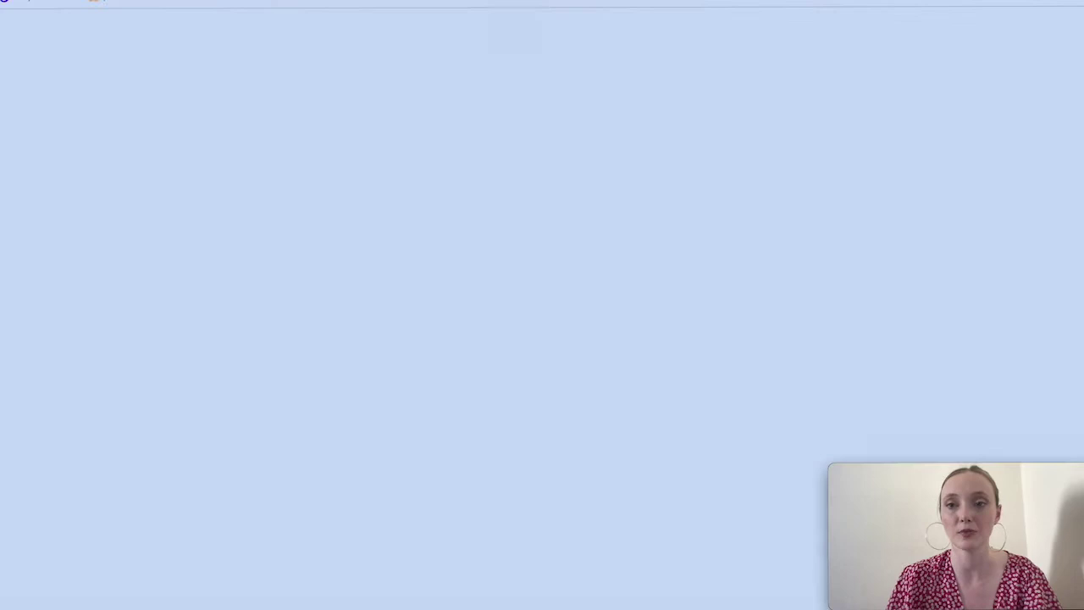
type("can")
key("Escape")
key("Return")
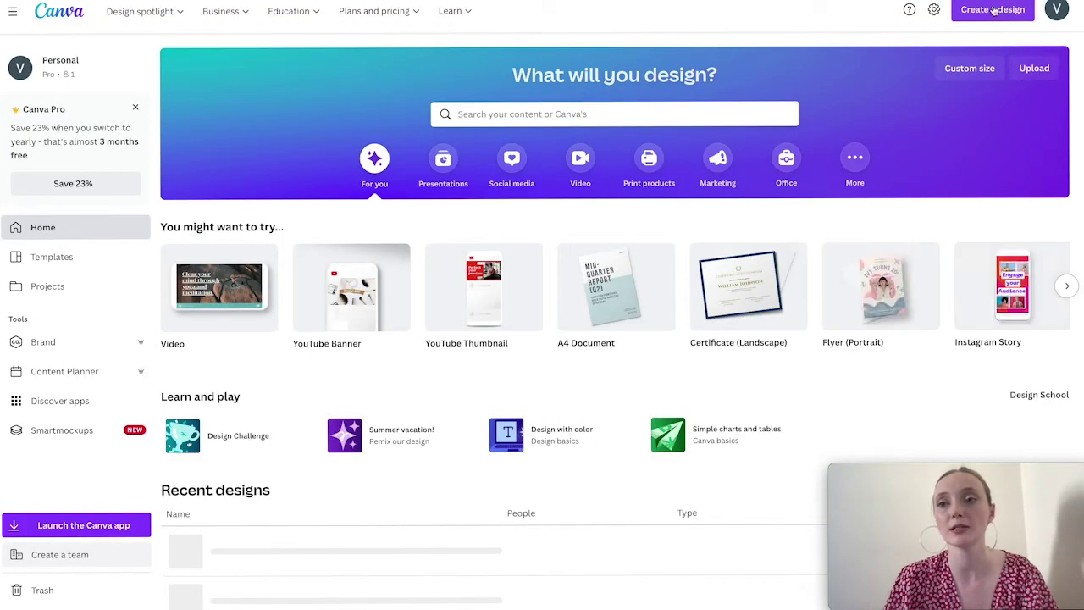
left_click(995, 10)
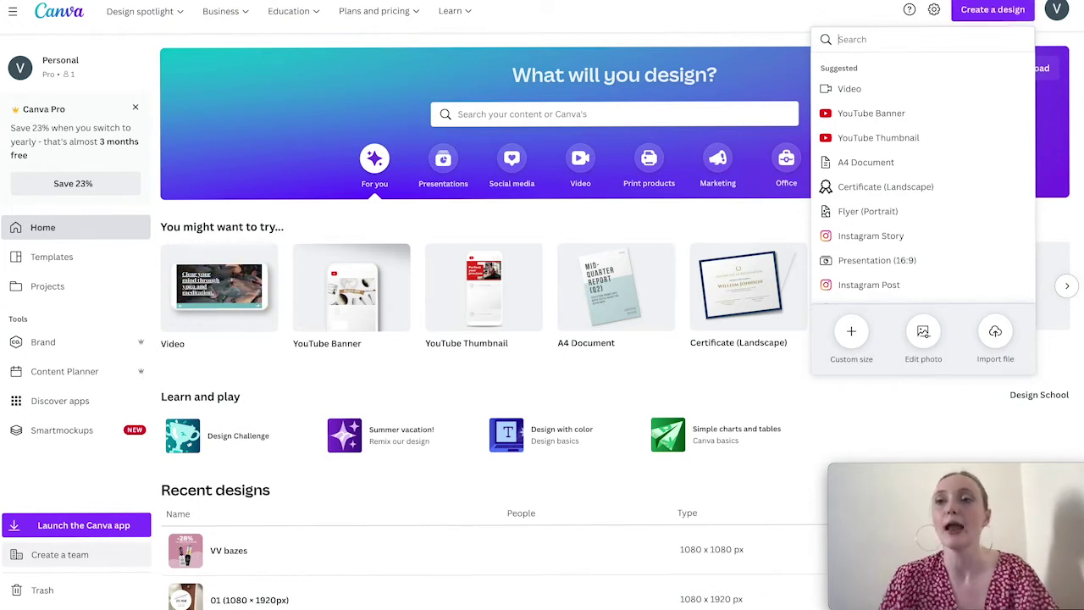
Search Google for the GoodNotes standard size and copy the standard page width of 455.04 pixels.
key("ctrl+t")
type("goodno")
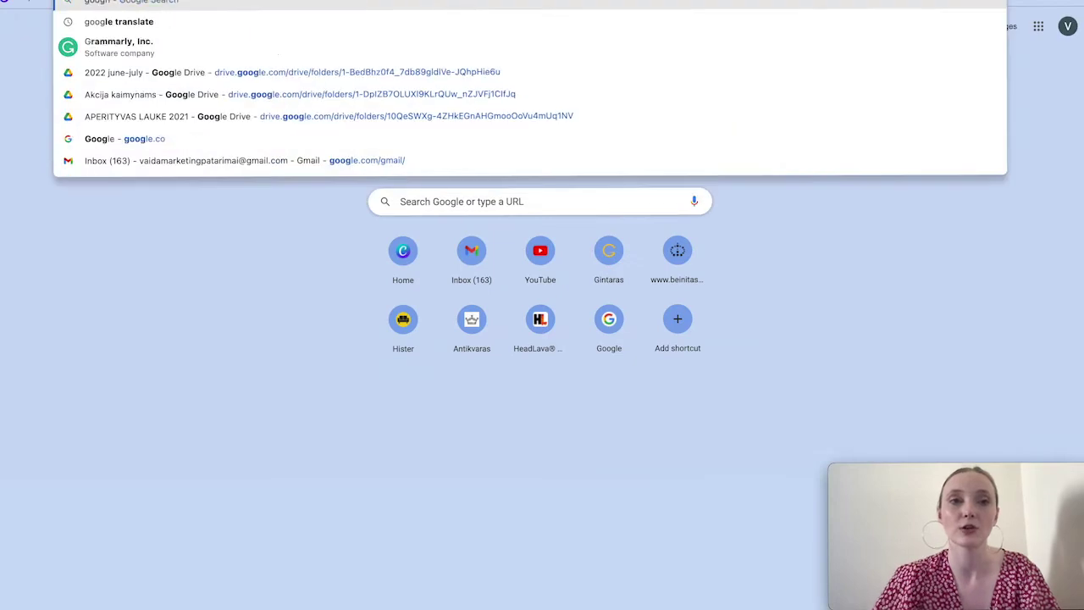
type("tes standard size")
key("Return")
left_click_drag(102, 157, 153, 156)
key("ctrl+c")
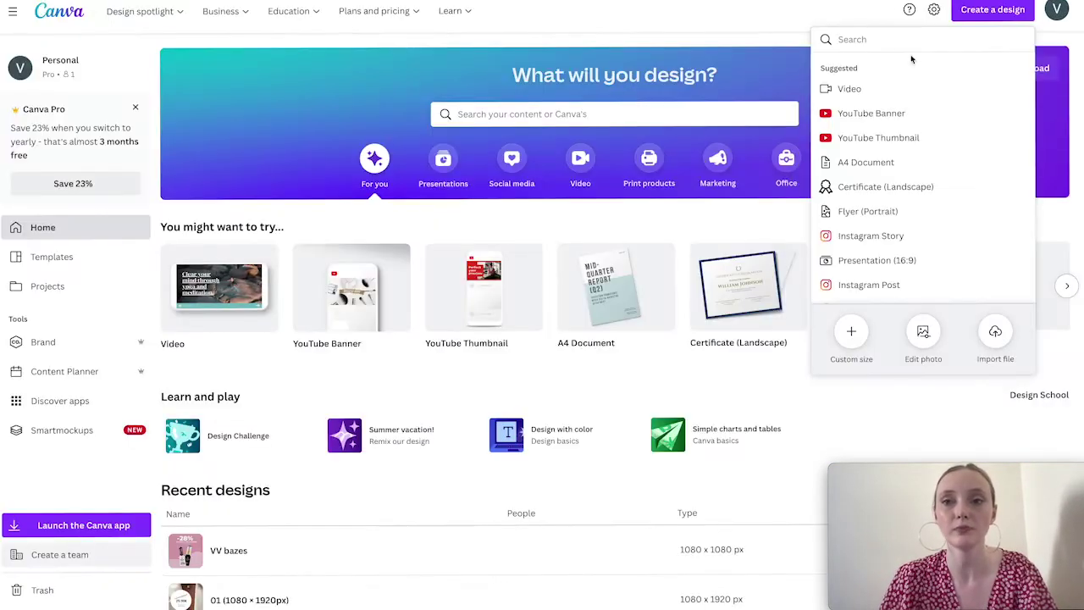
Start a custom-size design in Canva and set its width to 454 px.
left_click(993, 10)
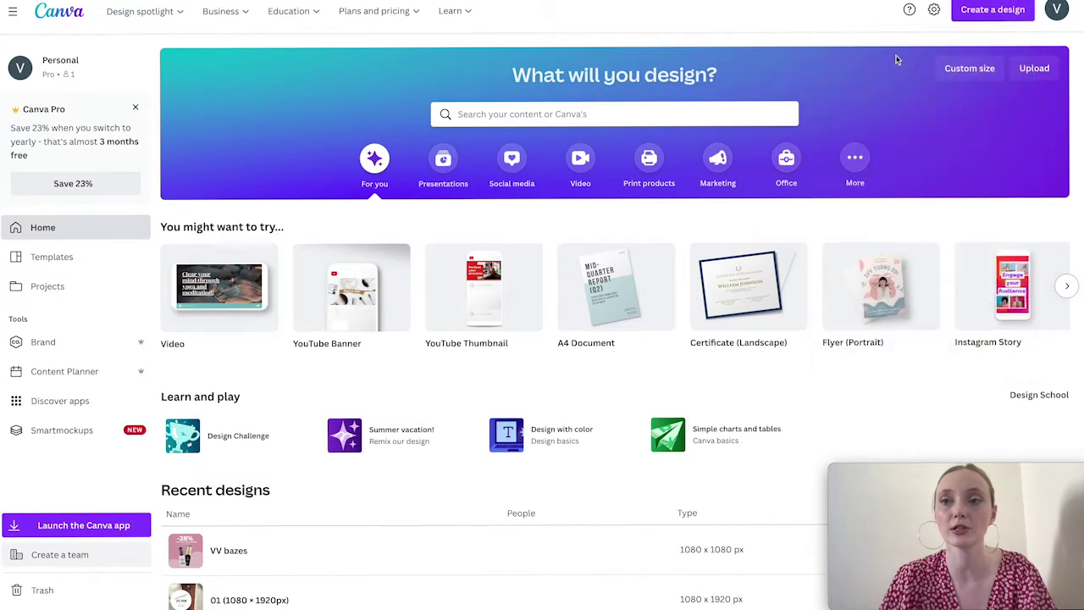
left_click(986, 12)
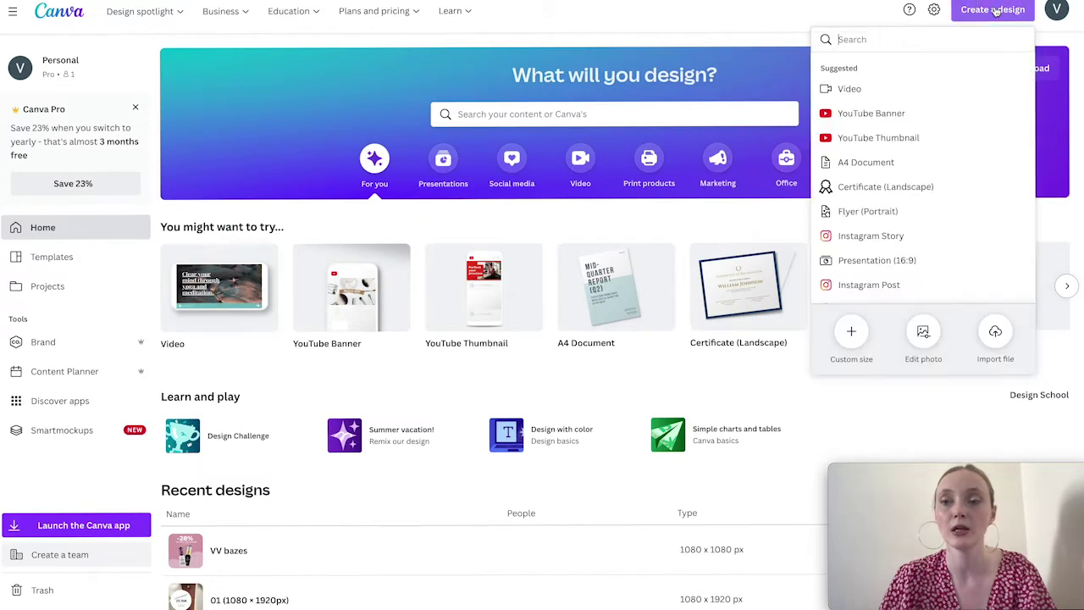
left_click(856, 334)
key("ctrl+v")
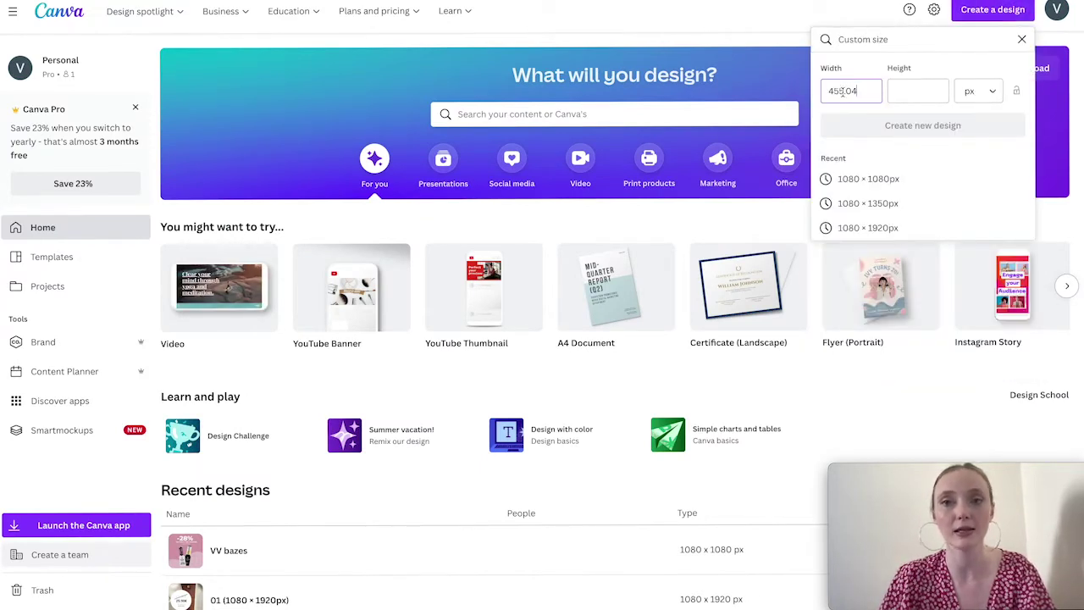
left_click_drag(835, 91, 854, 91)
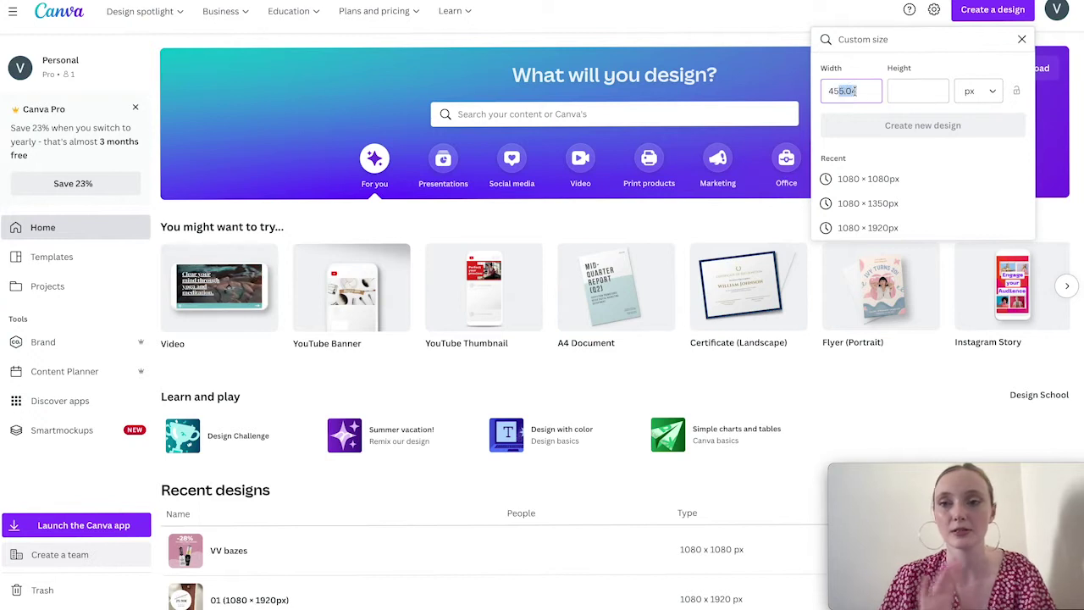
type("54")
left_click(927, 91)
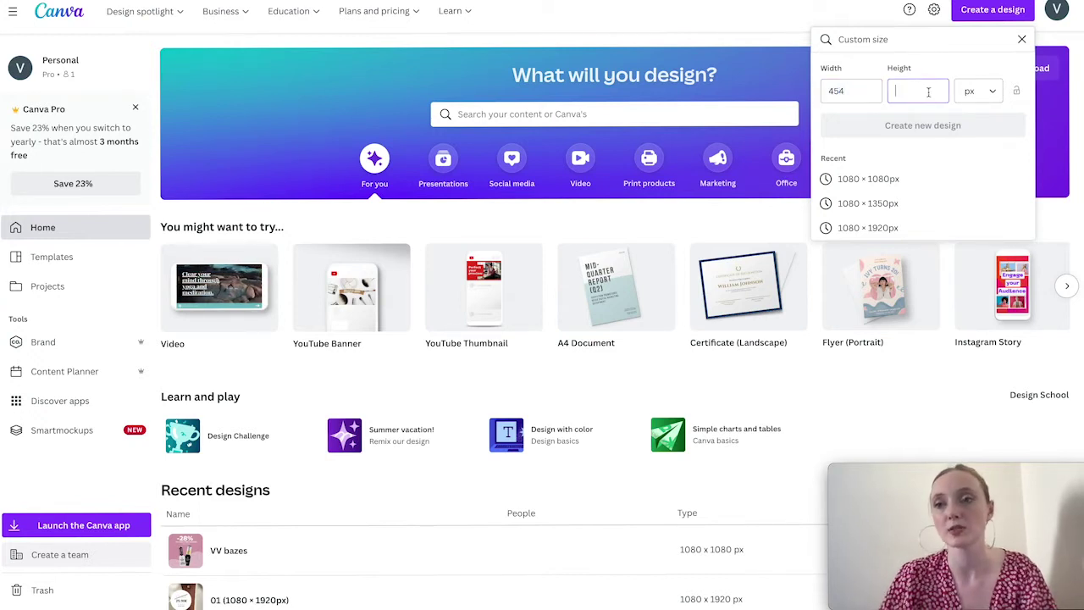
Copy the 588 px height from the Google result and create the new Canva design with that height.
key("ctrl+shift+Tab")
left_click_drag(180, 152, 211, 149)
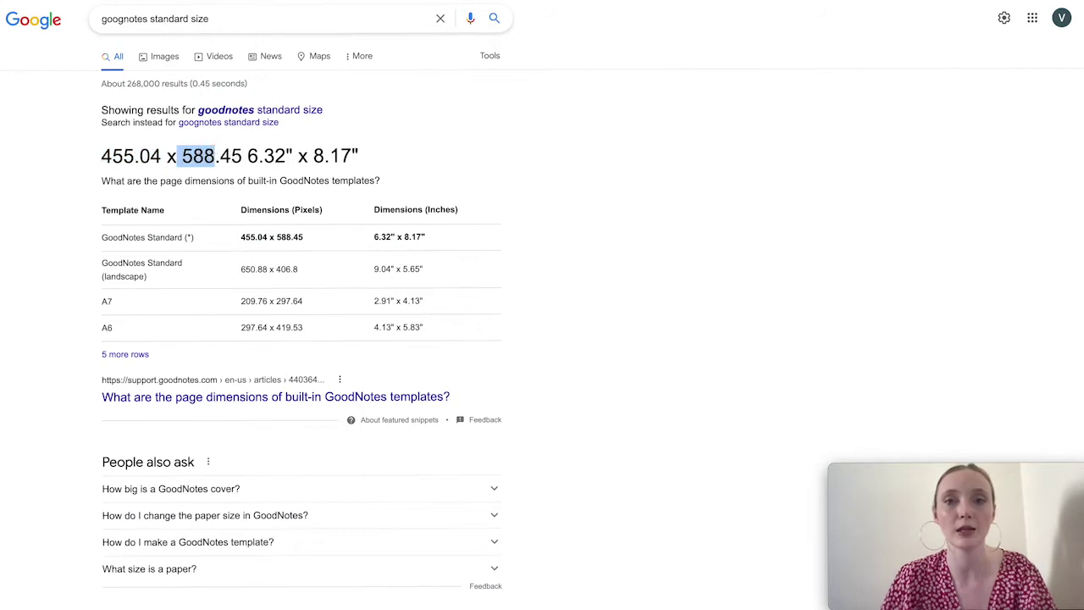
key("ctrl+c")
key("ctrl+Tab")
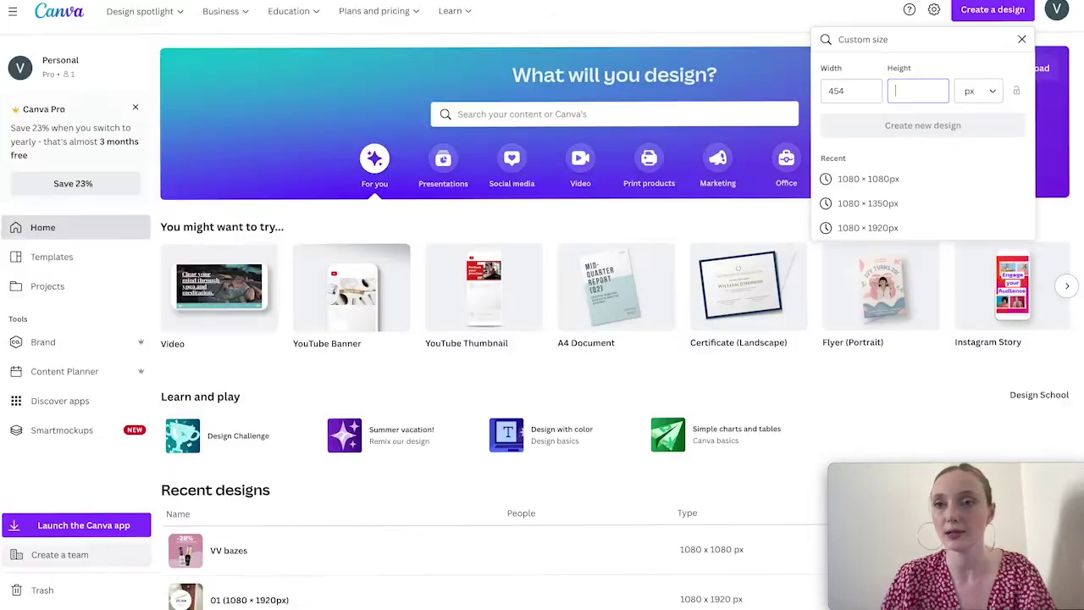
key("ctrl+v")
left_click(941, 125)
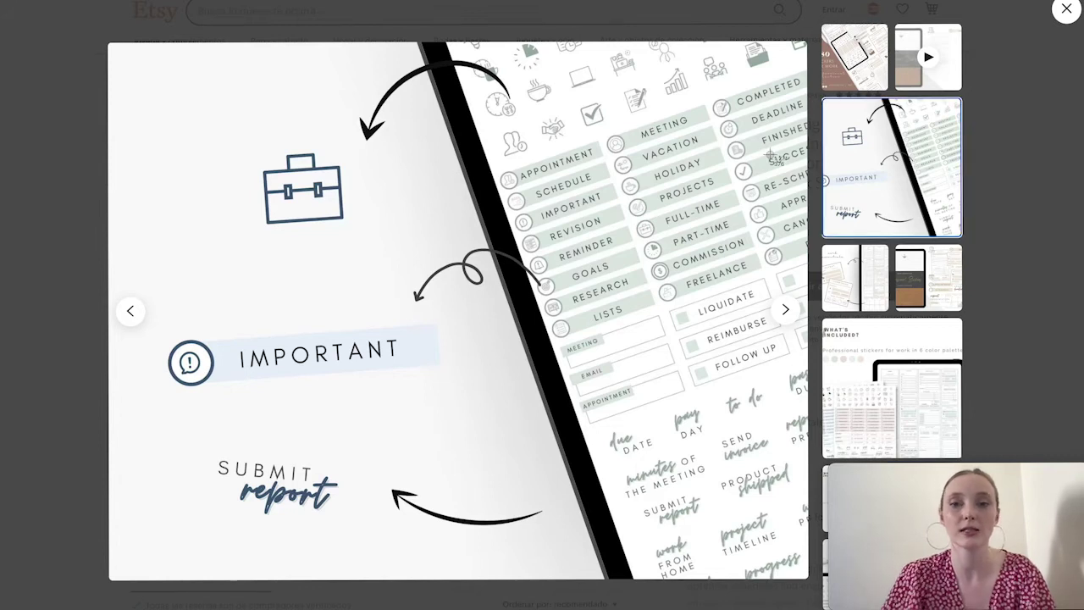
Capture the label stickers from the Etsy listing image and place the screenshot near the top of the Canva page.
left_click_drag(472, 95, 837, 354)
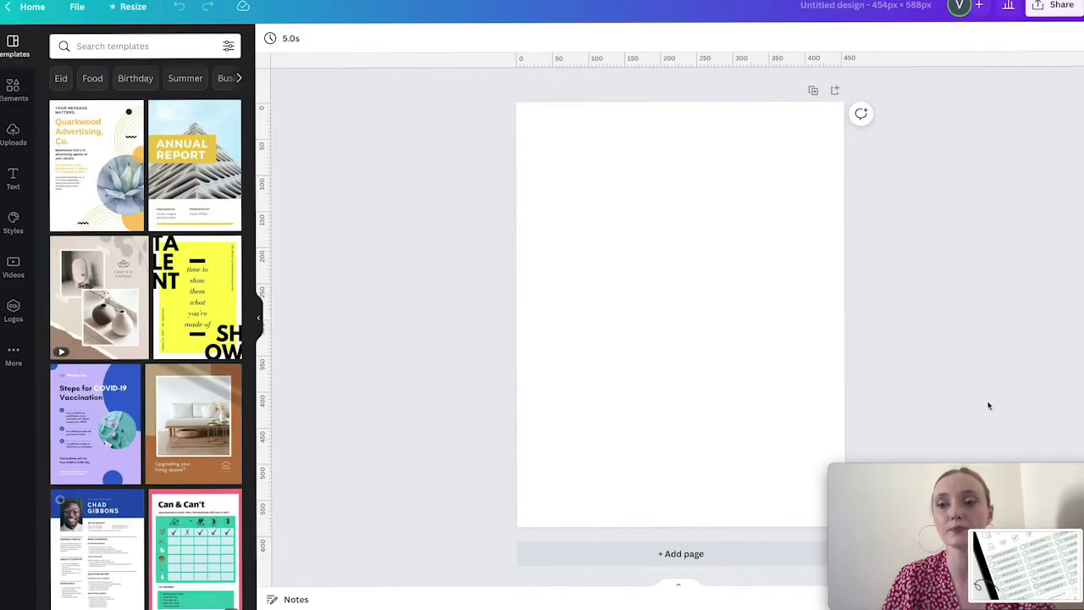
left_click(714, 310)
key("ctrl+v")
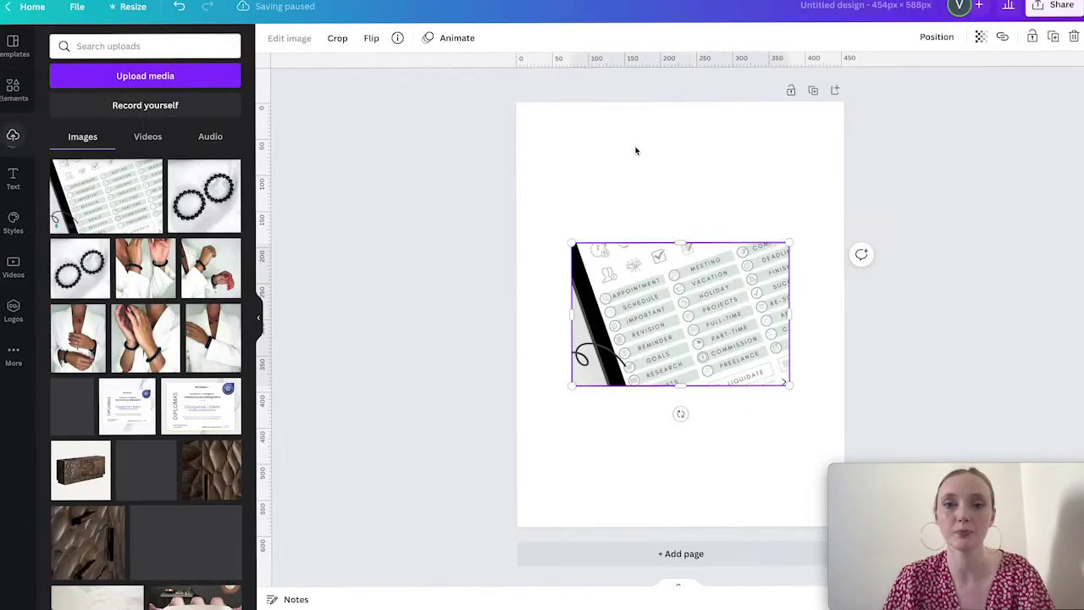
left_click_drag(714, 312, 711, 186)
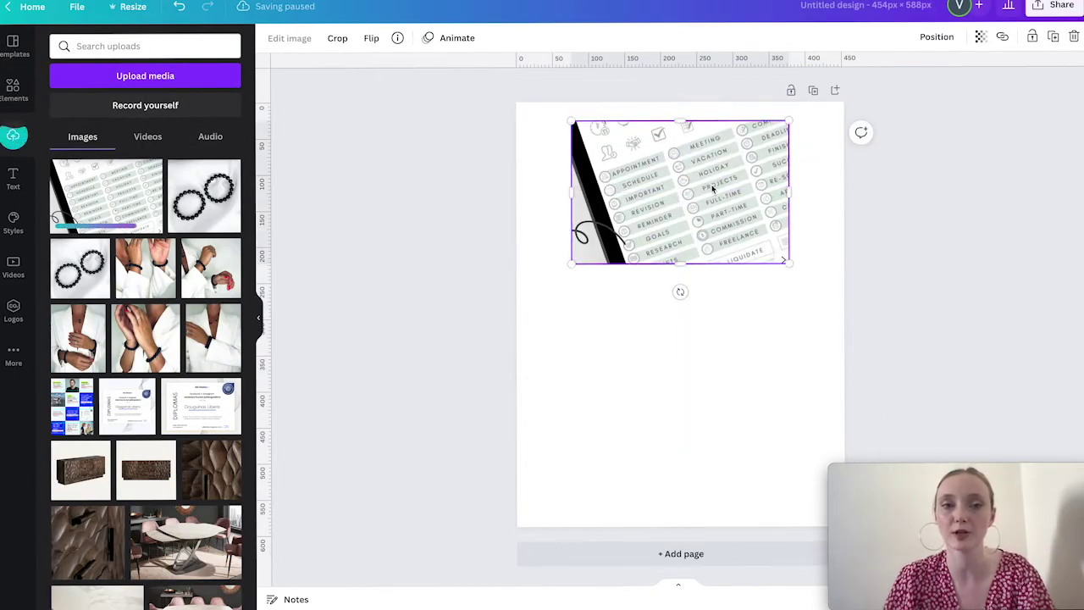
left_click(711, 418)
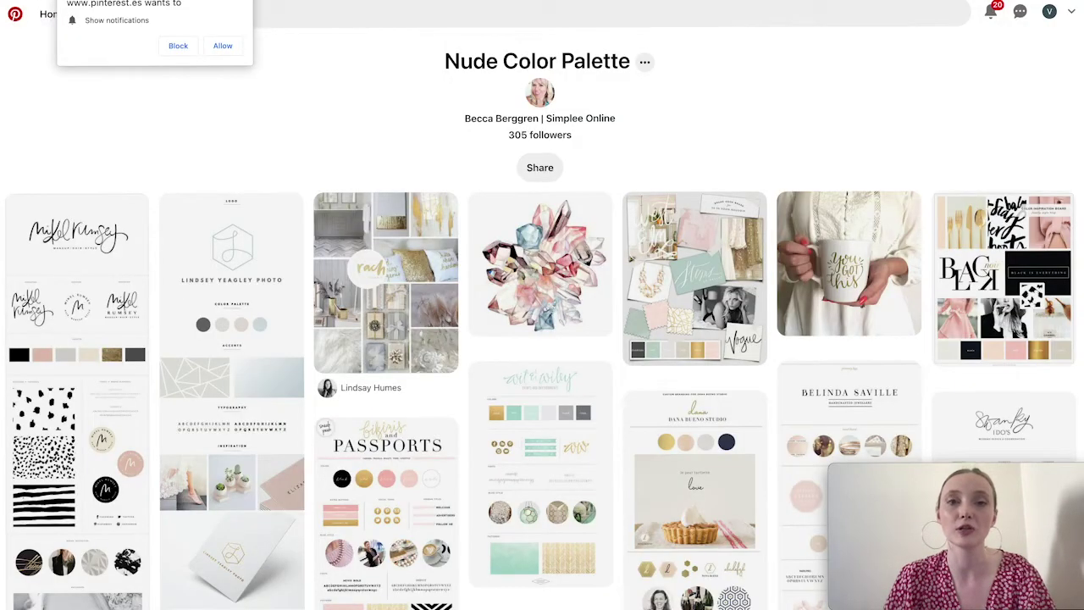
Browse the Nude Color Palette board on Pinterest, dismiss the notification request, and open the subtle hexagon logo brand board pin.
scroll(592, 212, "down", 1)
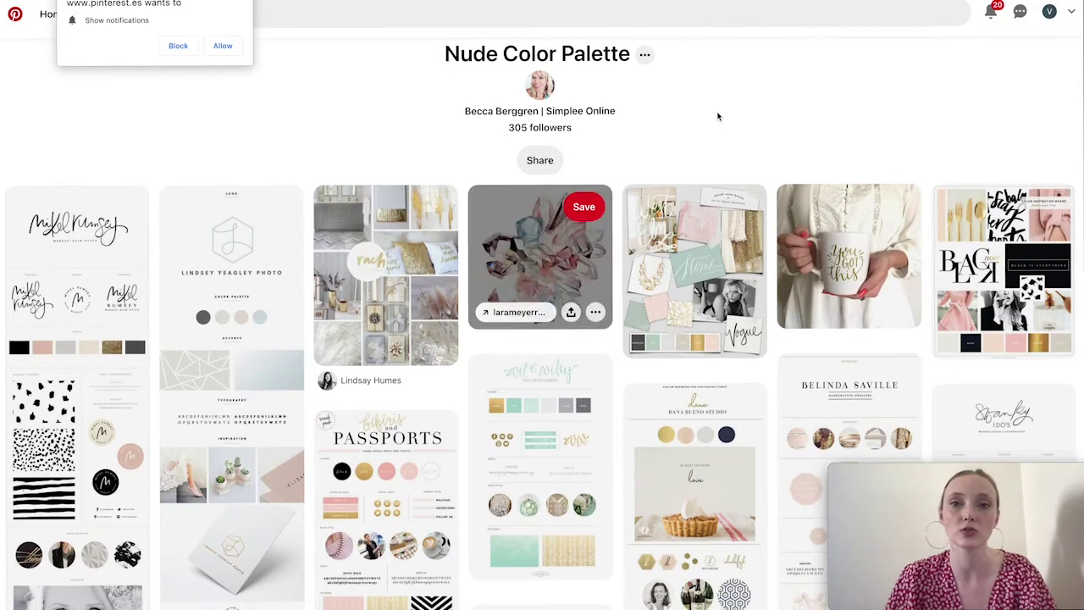
scroll(718, 116, "down", 1)
scroll(508, 80, "up", 1)
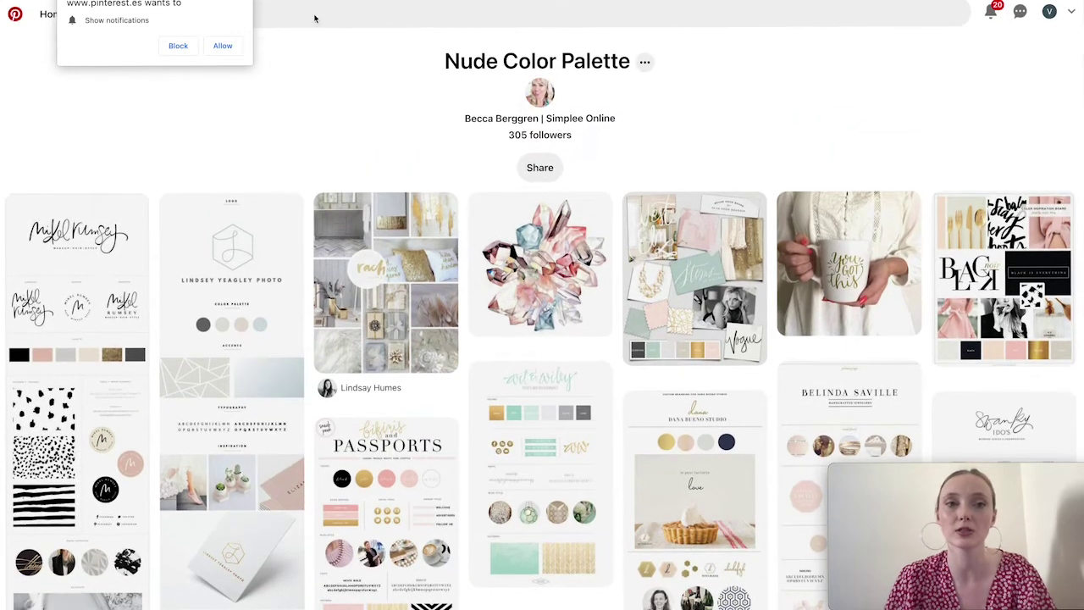
left_click(244, 3)
scroll(245, 178, "down", 3)
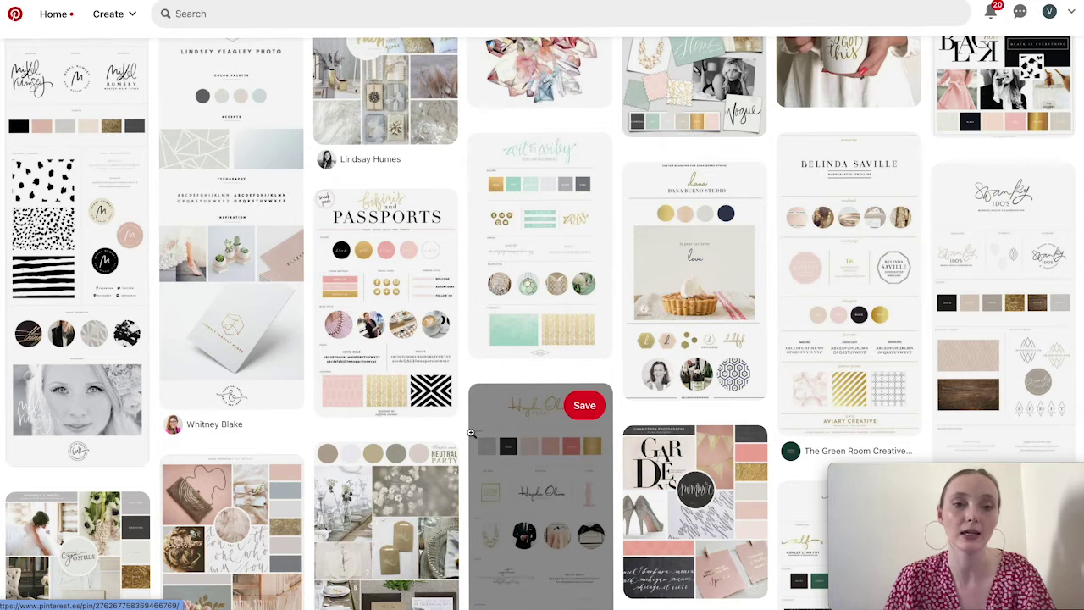
left_click(242, 98)
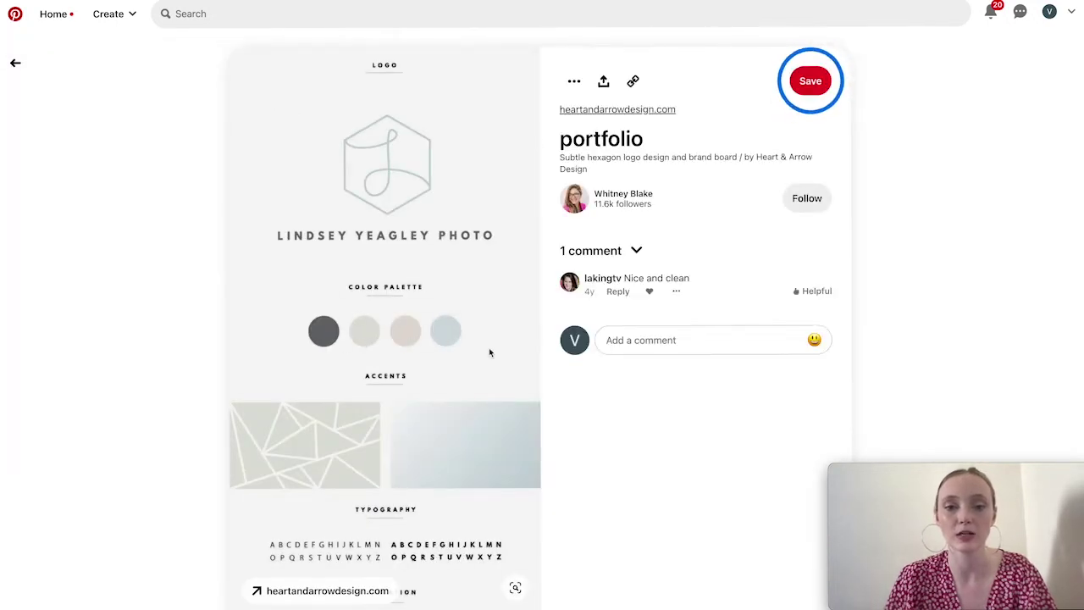
Capture the pin's four-circle color palette and place it on the Canva page just below the sticker reference image.
key("super+shift+4")
left_click_drag(281, 302, 481, 354)
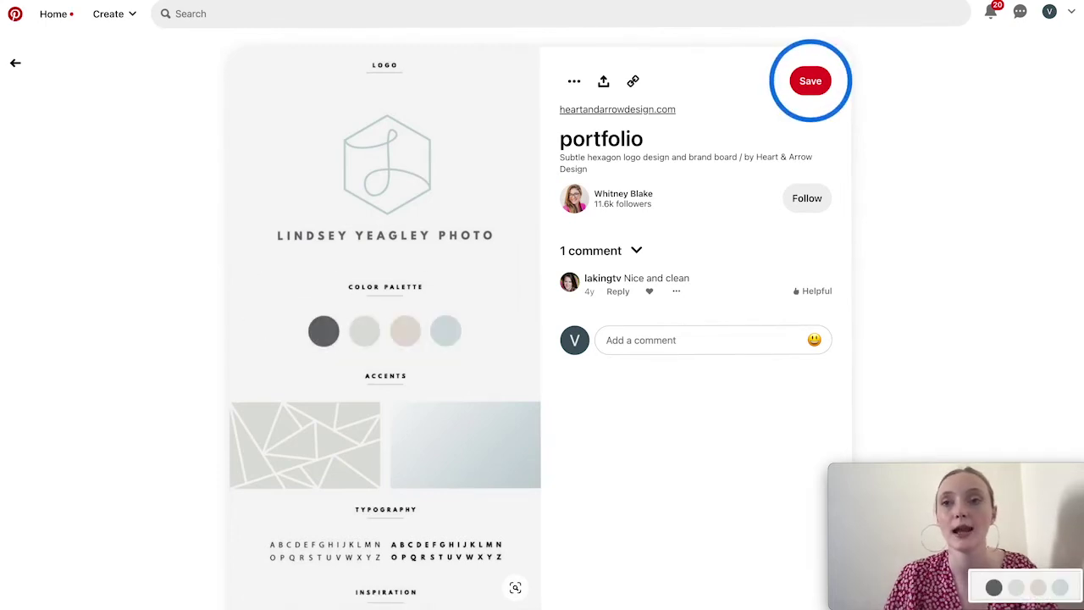
key("super+Tab")
left_click_drag(1025, 587, 705, 295)
left_click(635, 375)
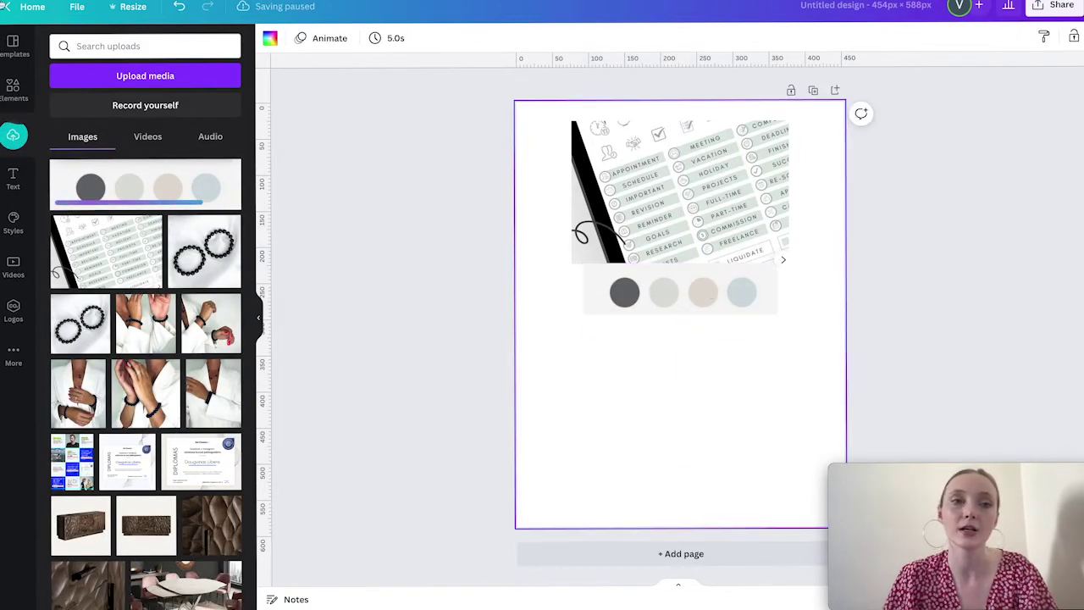
Add a blank second page to the design and bring up the library of elements.
left_click(836, 91)
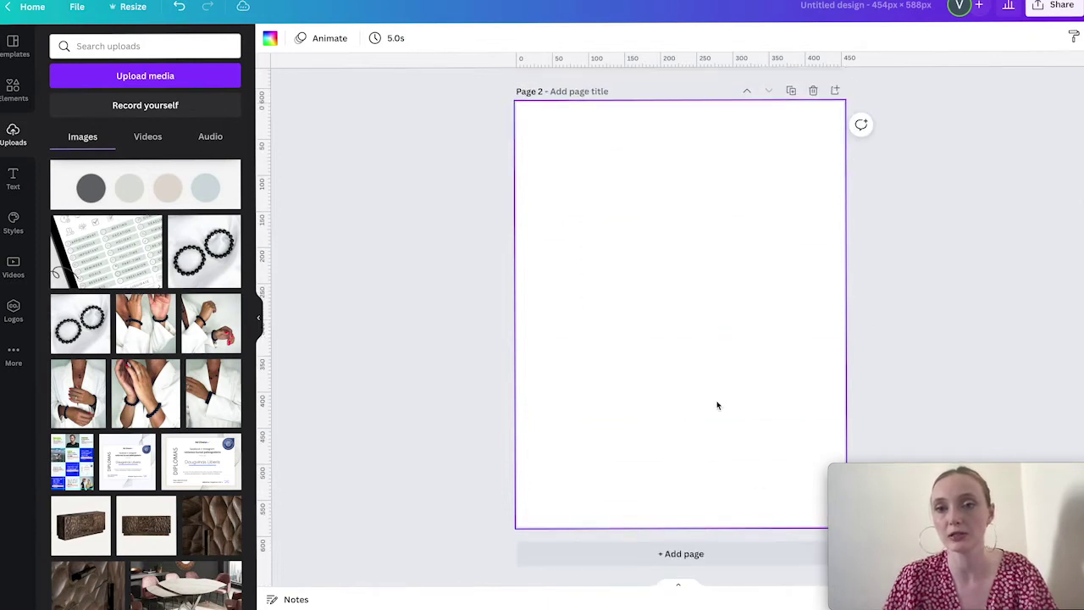
left_click(12, 81)
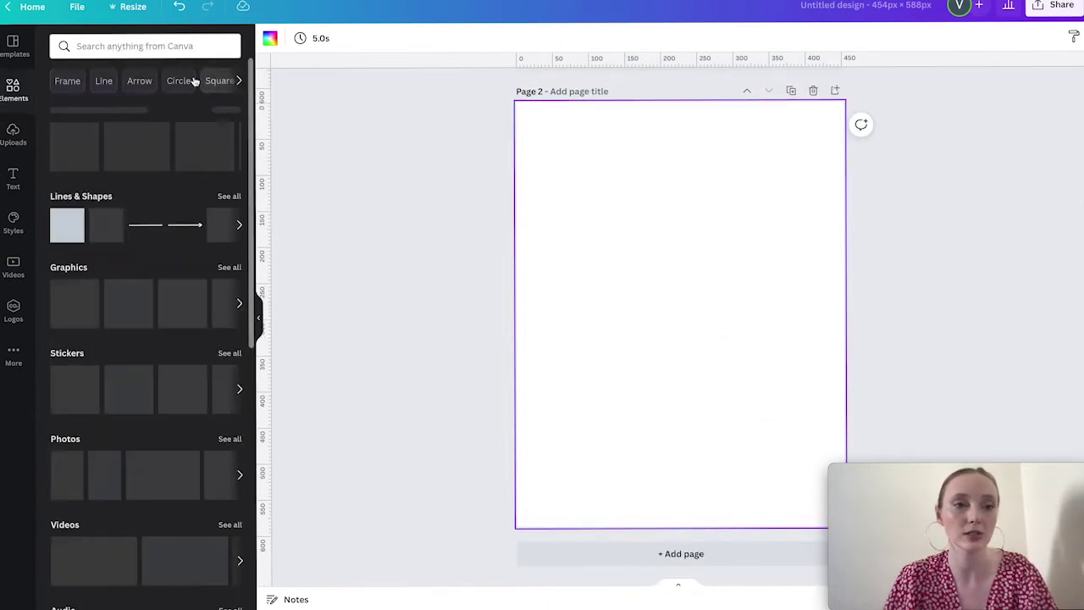
scroll(601, 294, "up", 3)
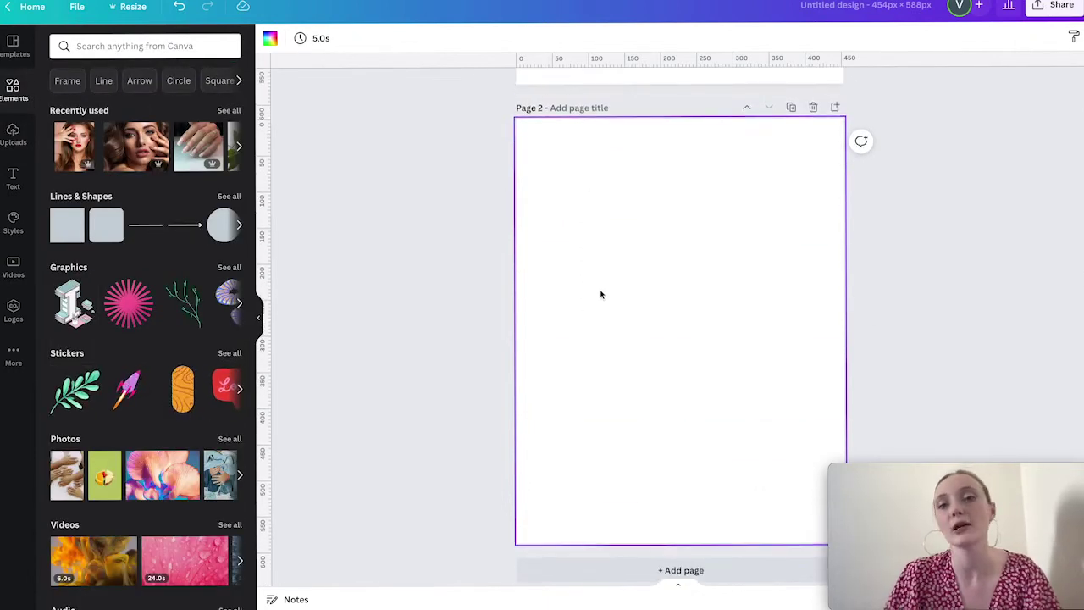
scroll(600, 294, "up", 3)
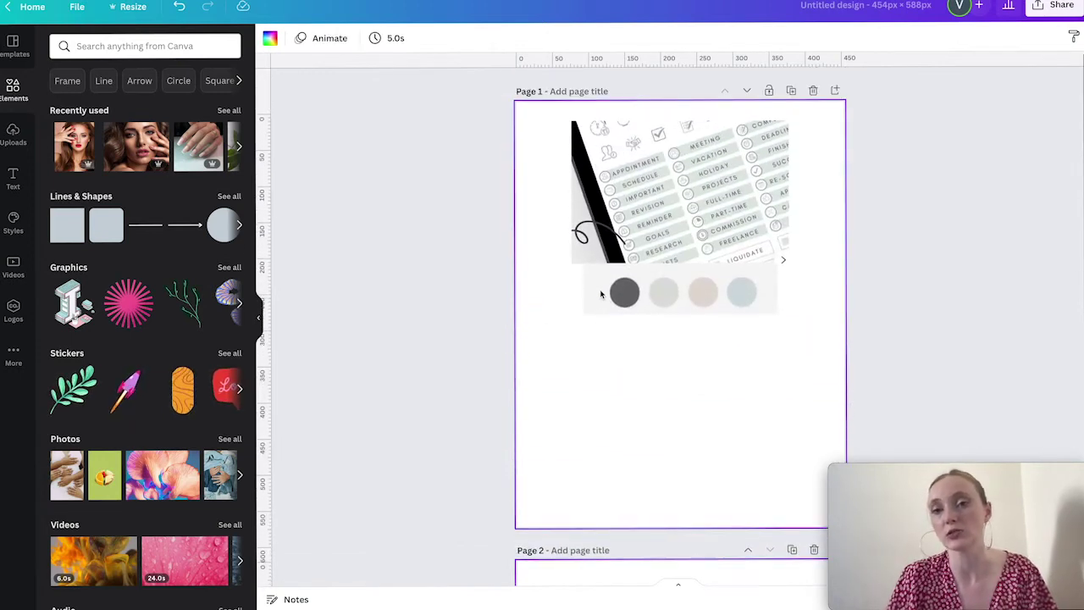
scroll(644, 374, "down", 6)
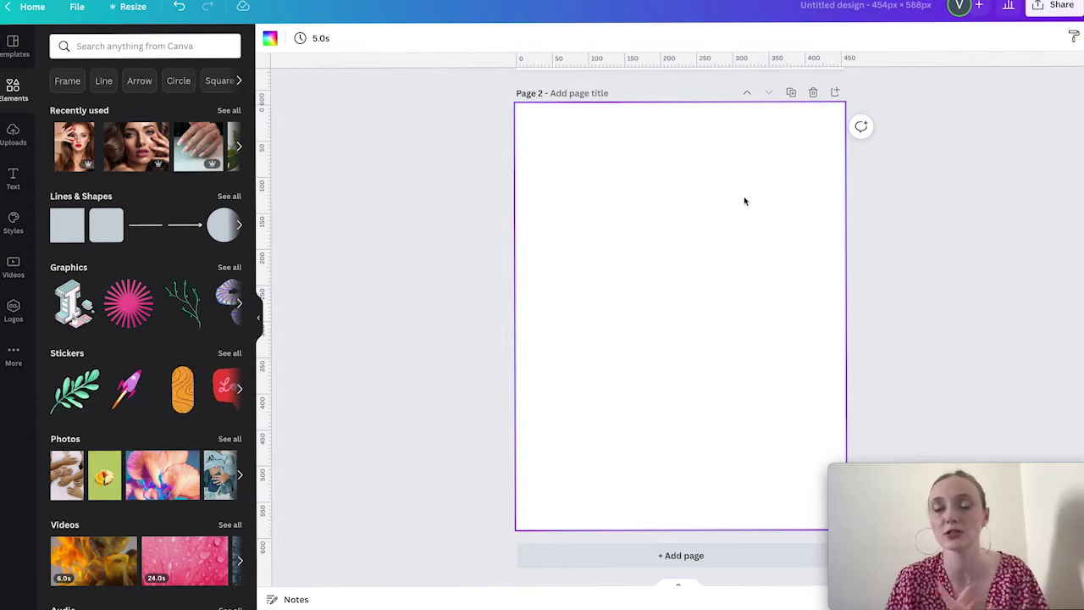
Add a square shape to page 2, widen it to about 363 × 136, and move it toward the page's upper part.
left_click(67, 222)
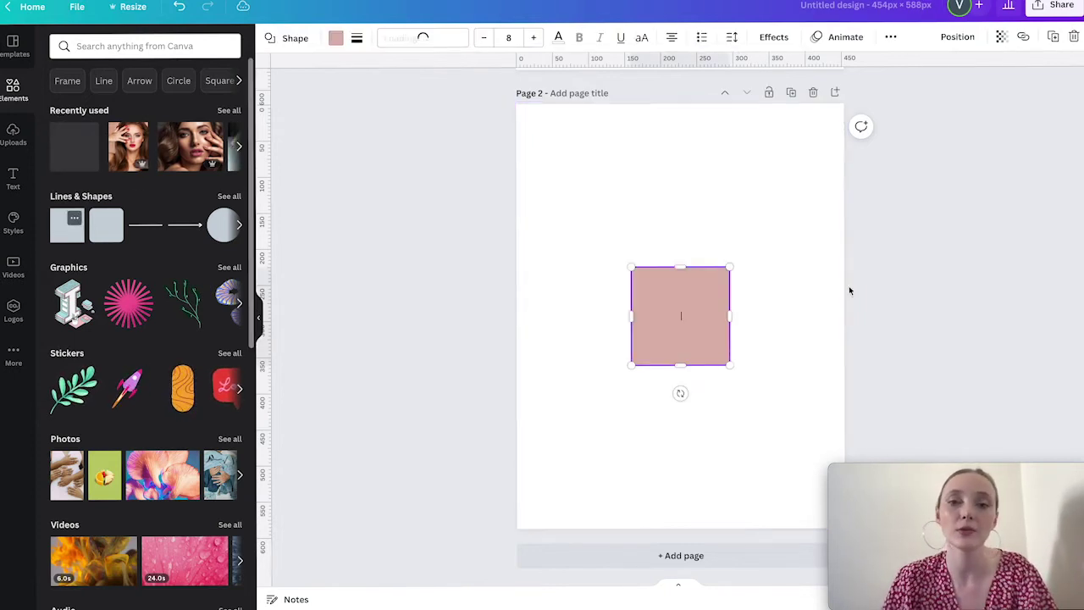
left_click_drag(728, 315, 810, 315)
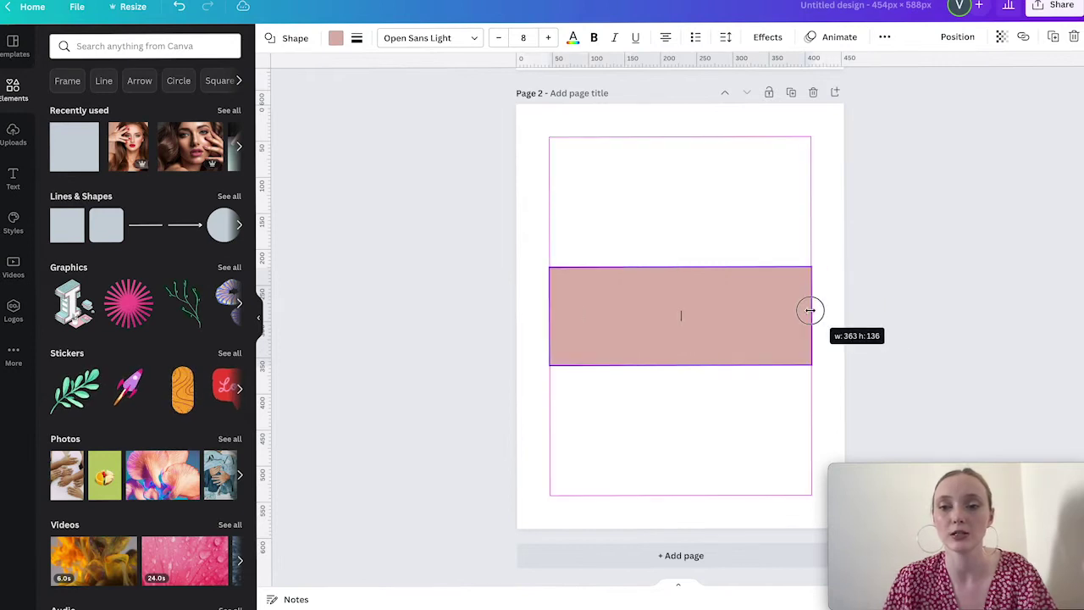
left_click(723, 543)
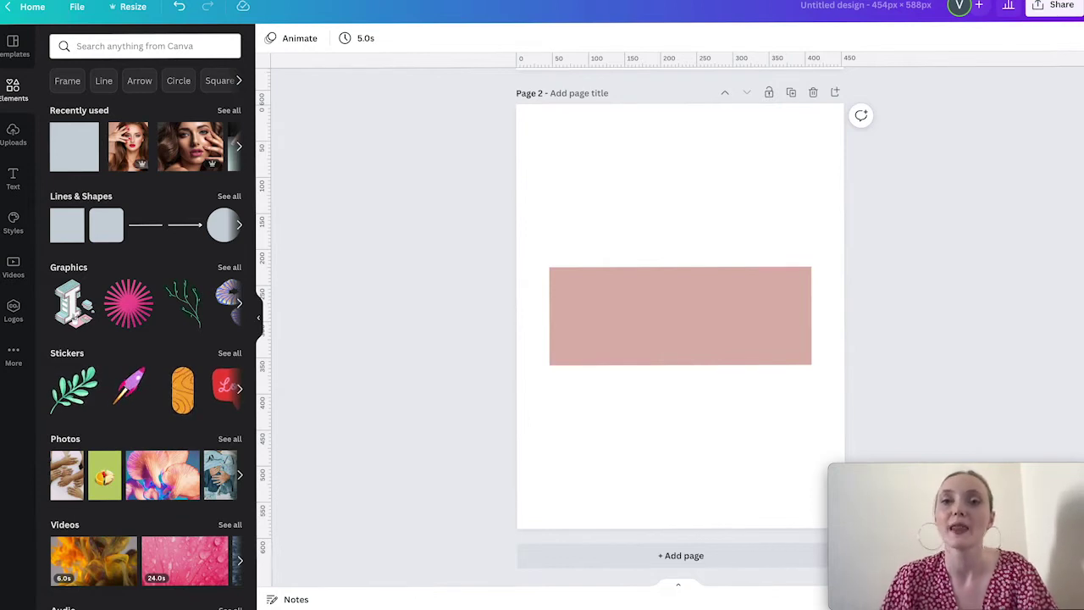
left_click_drag(720, 268, 724, 157)
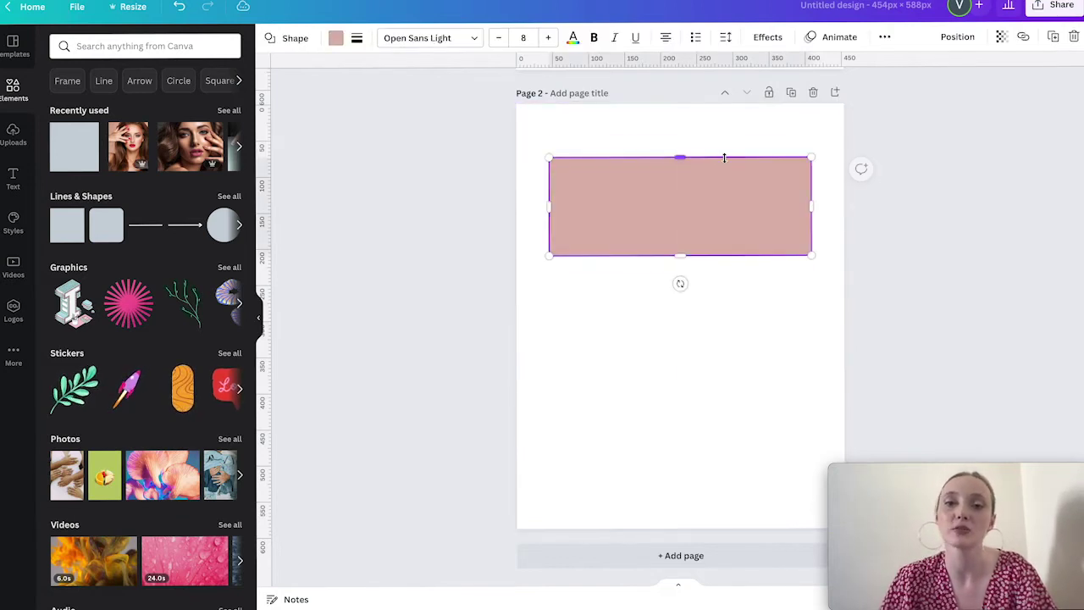
Examine the PNG download settings and the options for choosing which pages to export.
left_click(1058, 7)
left_click(951, 303)
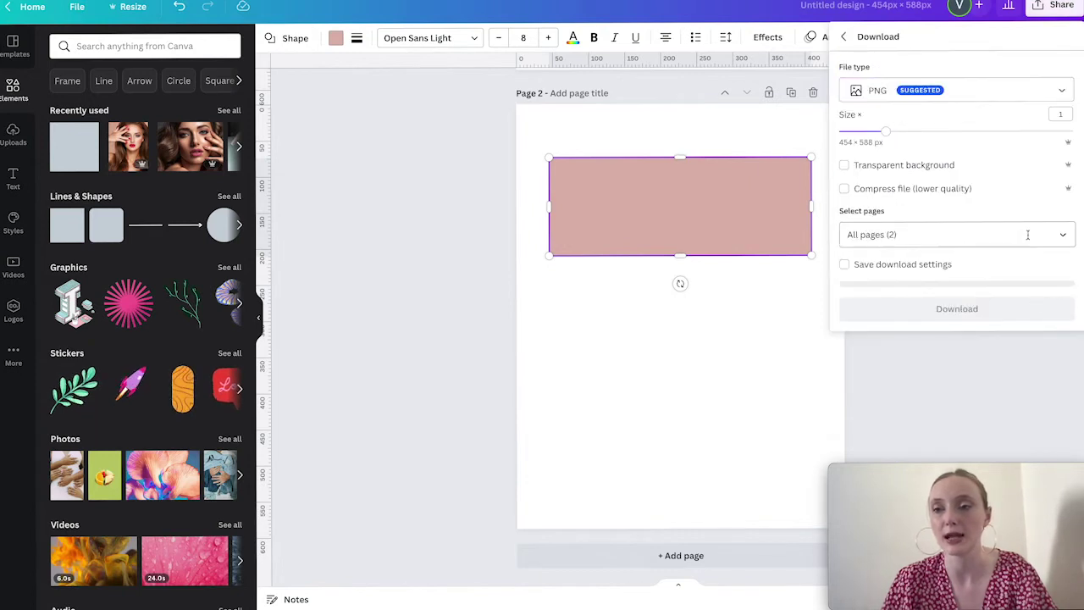
left_click(1048, 236)
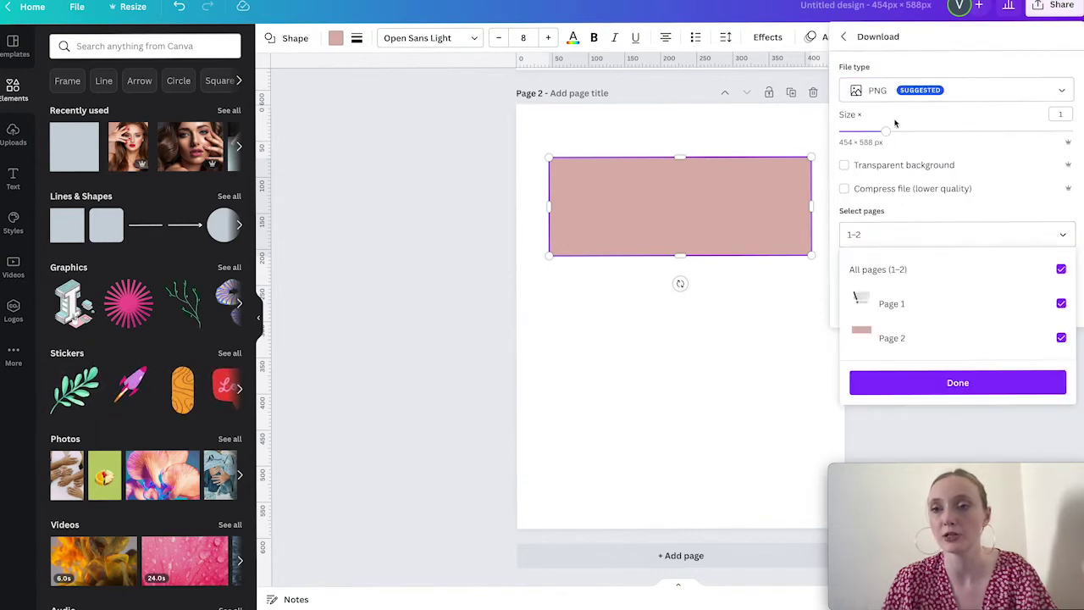
left_click(617, 291)
Reshape the pink rectangle on page 2 into a slim horizontal bar about 285 × 50 px, ending near the page's right margin.
scroll(618, 292, "up", 5)
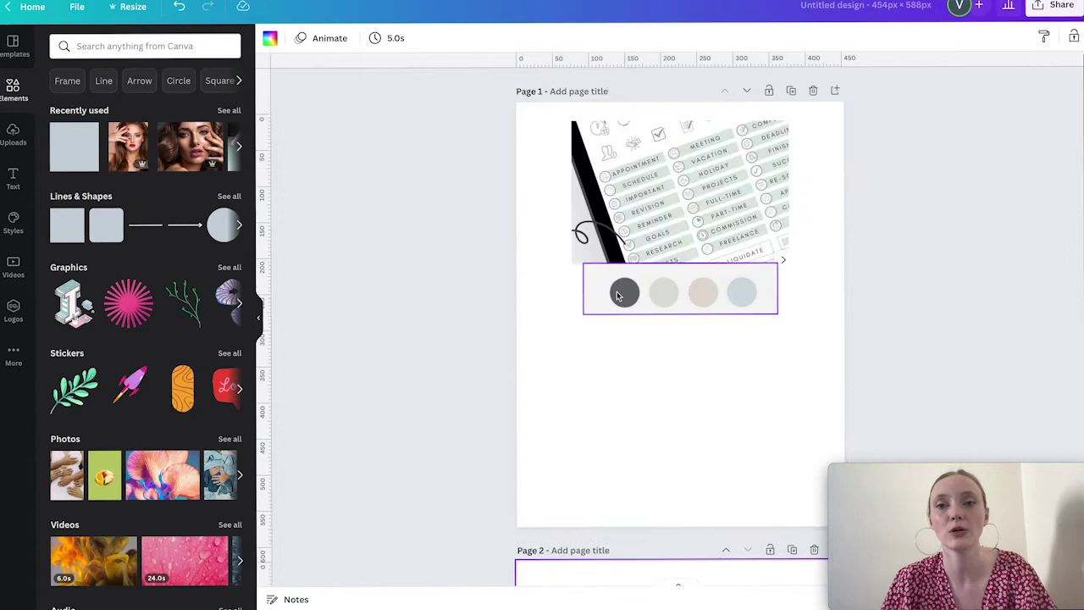
scroll(617, 297, "down", 1)
scroll(617, 297, "up", 2)
scroll(620, 297, "down", 5)
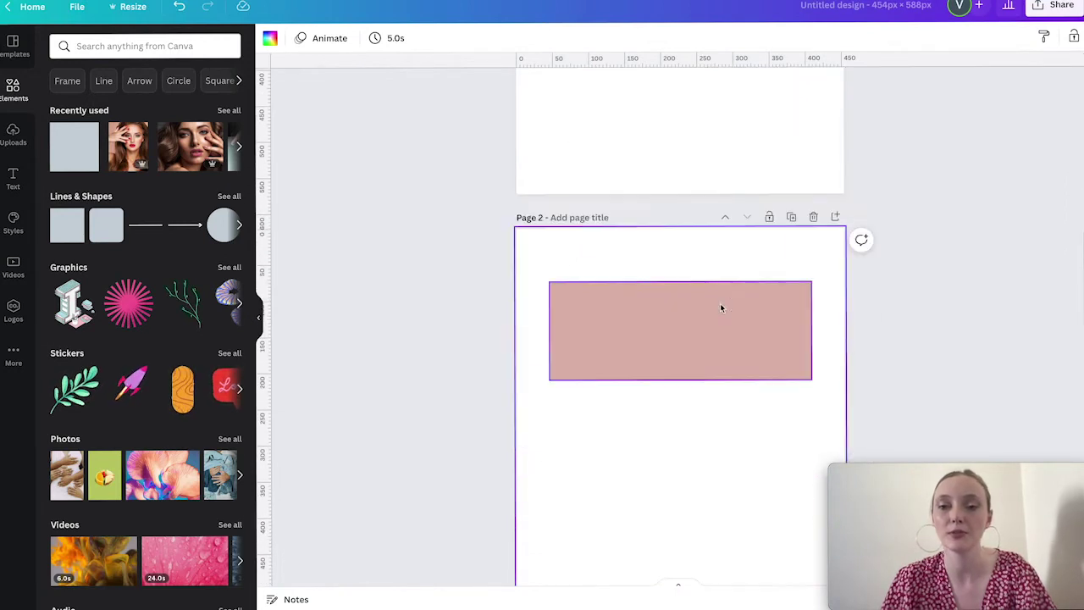
left_click(719, 307)
left_click_drag(682, 378, 674, 350)
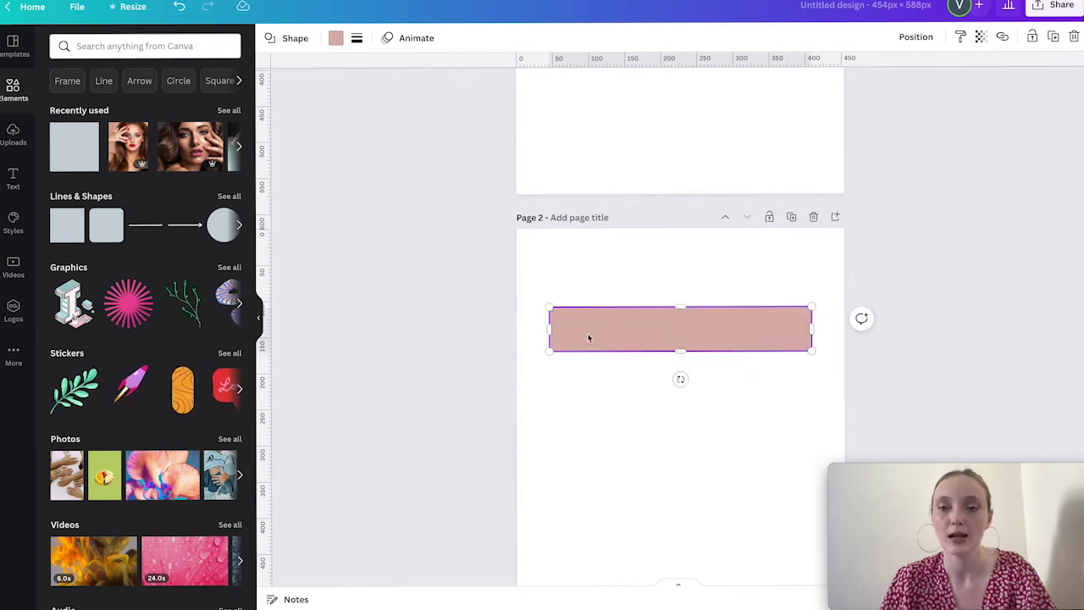
left_click_drag(547, 351, 605, 341)
left_click(650, 407)
Add a square about 95 px wide to page 2 and centre it over the pink bar's left end.
scroll(613, 269, "up", 5)
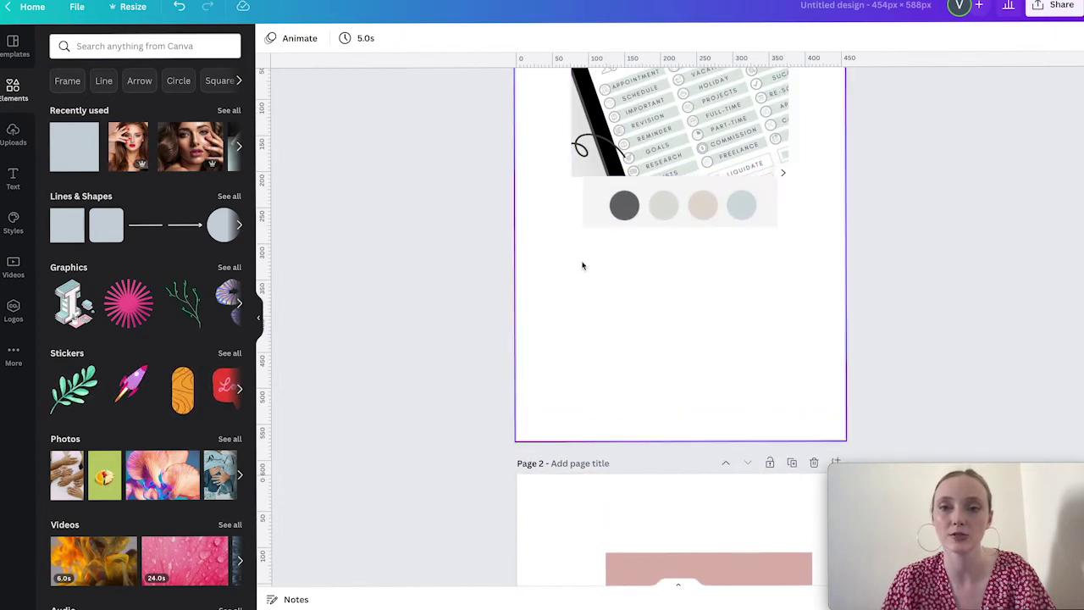
scroll(582, 264, "down", 8)
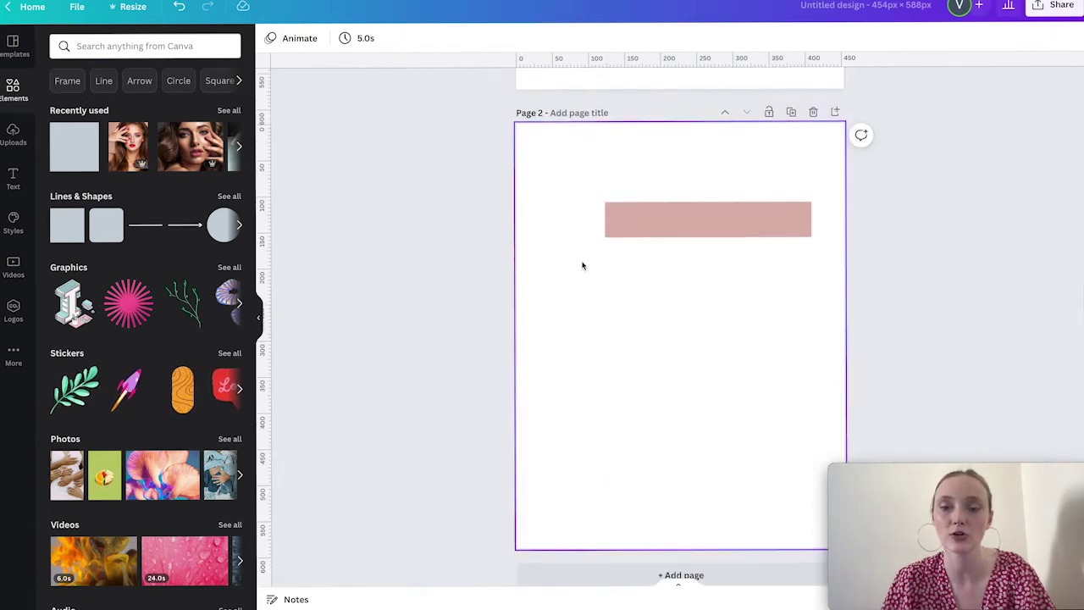
left_click(83, 157)
left_click_drag(727, 281, 627, 205)
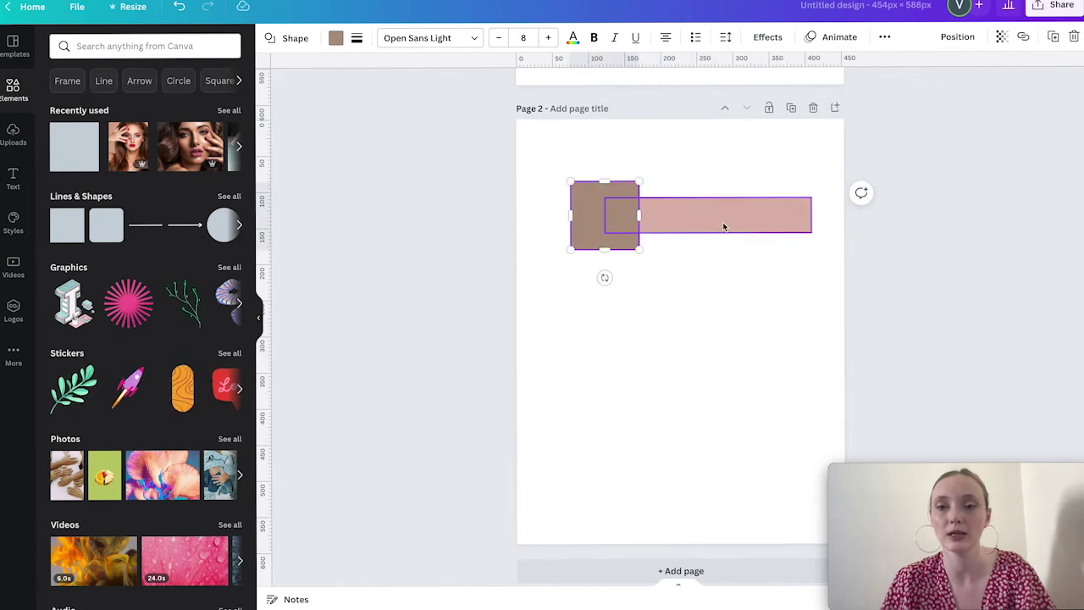
left_click(719, 300)
Recolour the brown square with the beige sampled from the third circle of the reference palette on page 1.
scroll(797, 304, "up", 3)
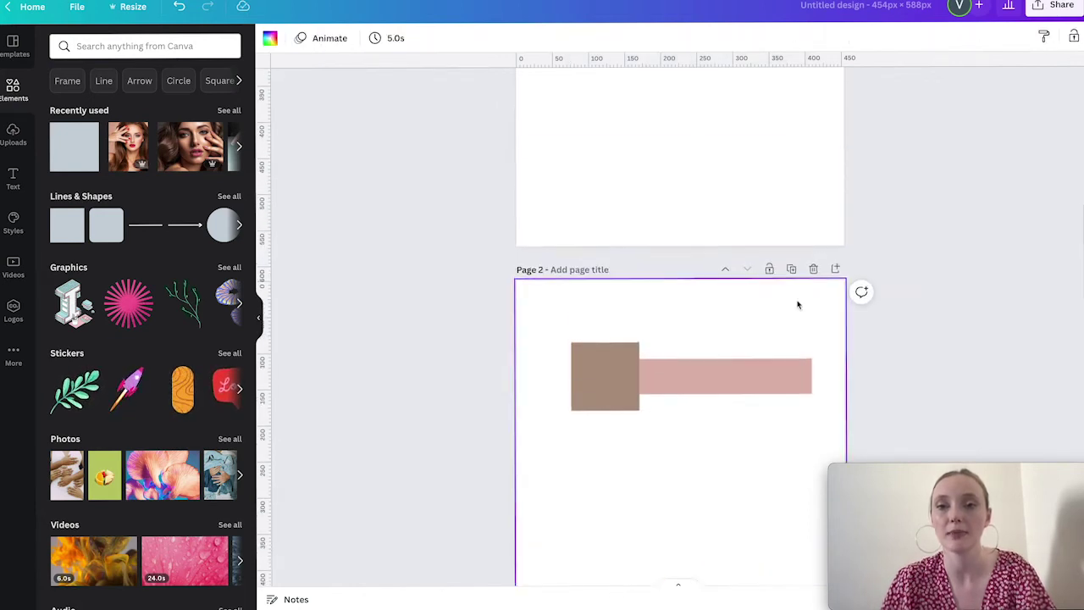
left_click(590, 450)
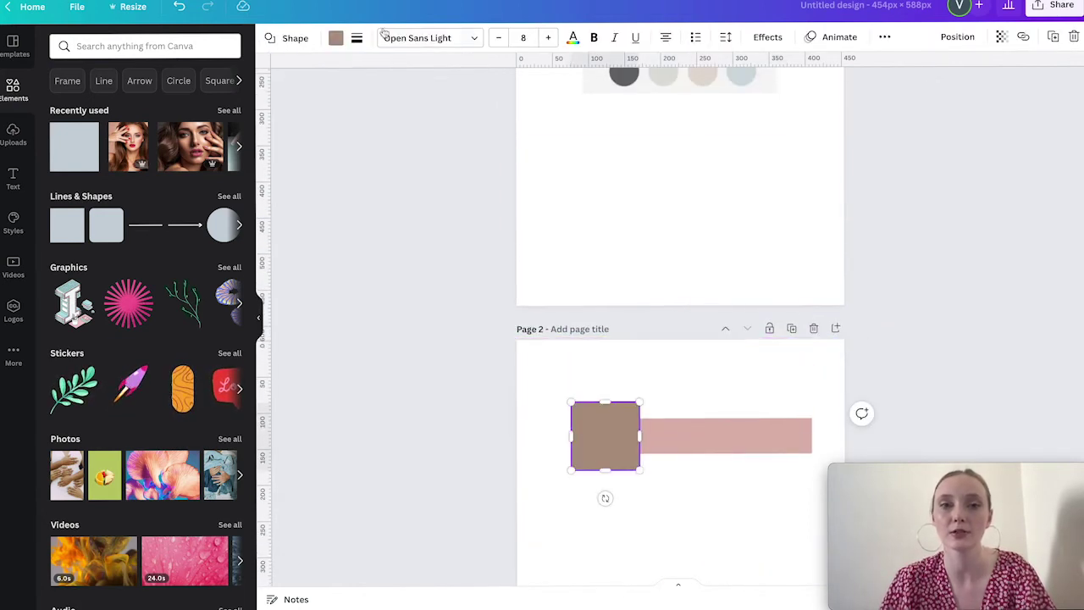
left_click(336, 39)
left_click(62, 102)
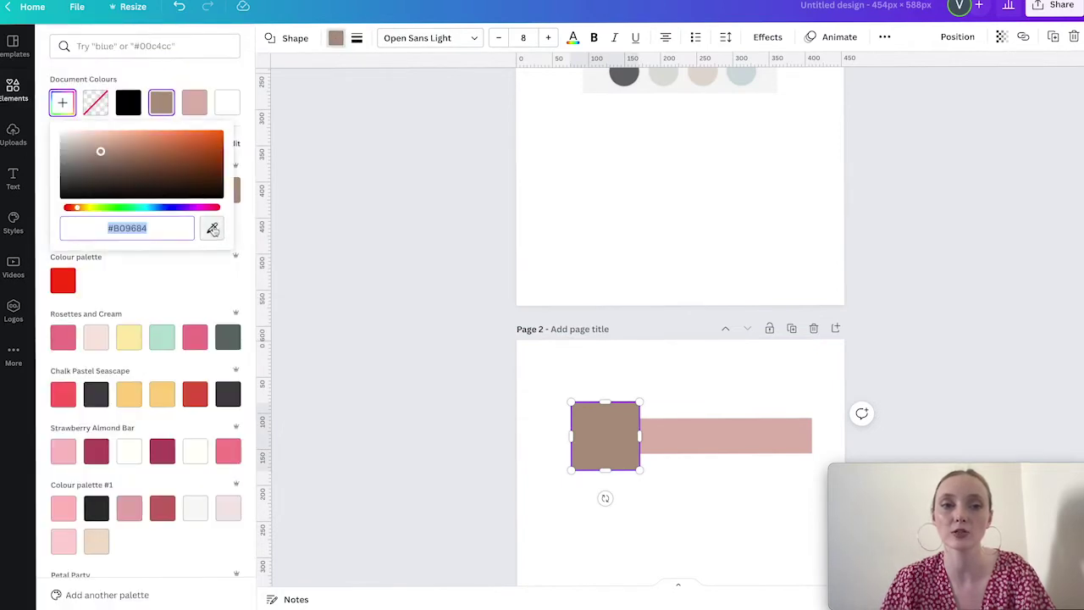
left_click(213, 229)
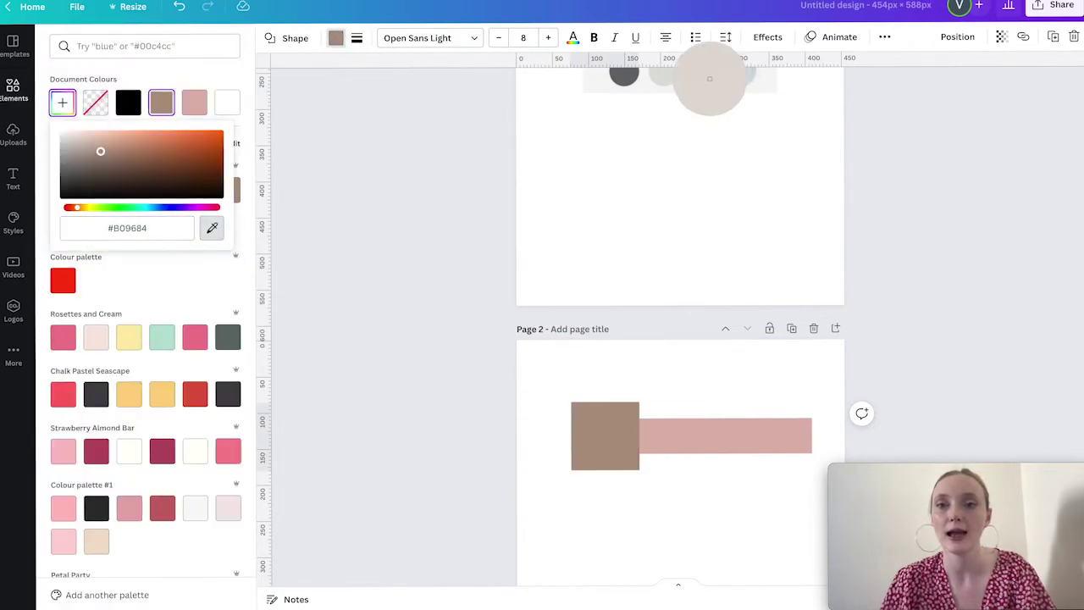
left_click(710, 78)
Recolour the pink bar with the sampled beige and darken it to the grey-brown shade #B8B0A8.
left_click(680, 437)
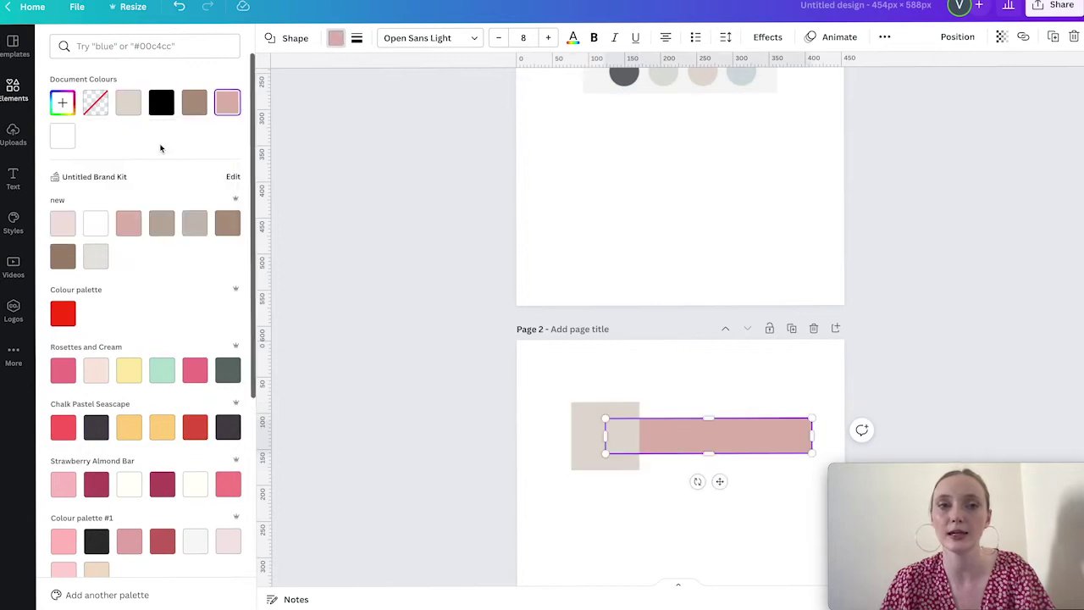
left_click(128, 102)
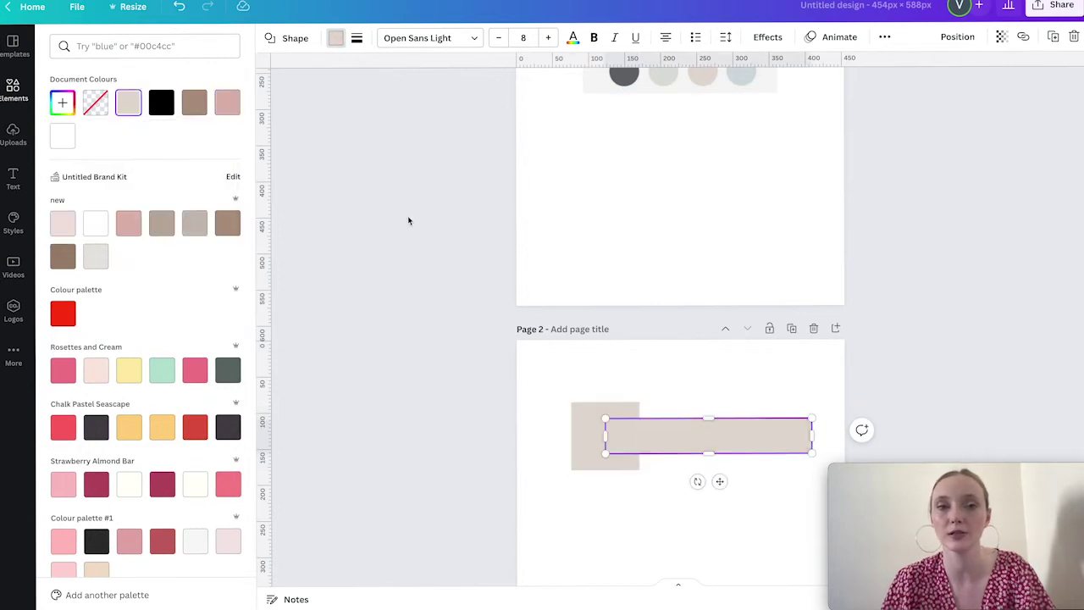
left_click(62, 102)
left_click_drag(72, 141, 73, 149)
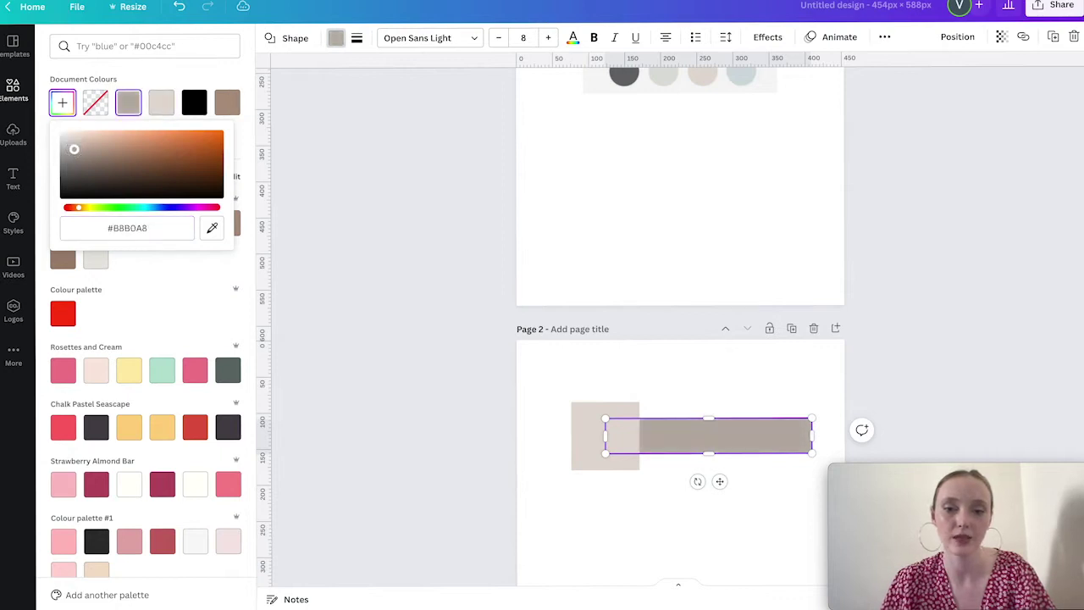
left_click(626, 268)
Check the page 1 references and search the elements library for "shadow".
scroll(762, 562, "up", 5)
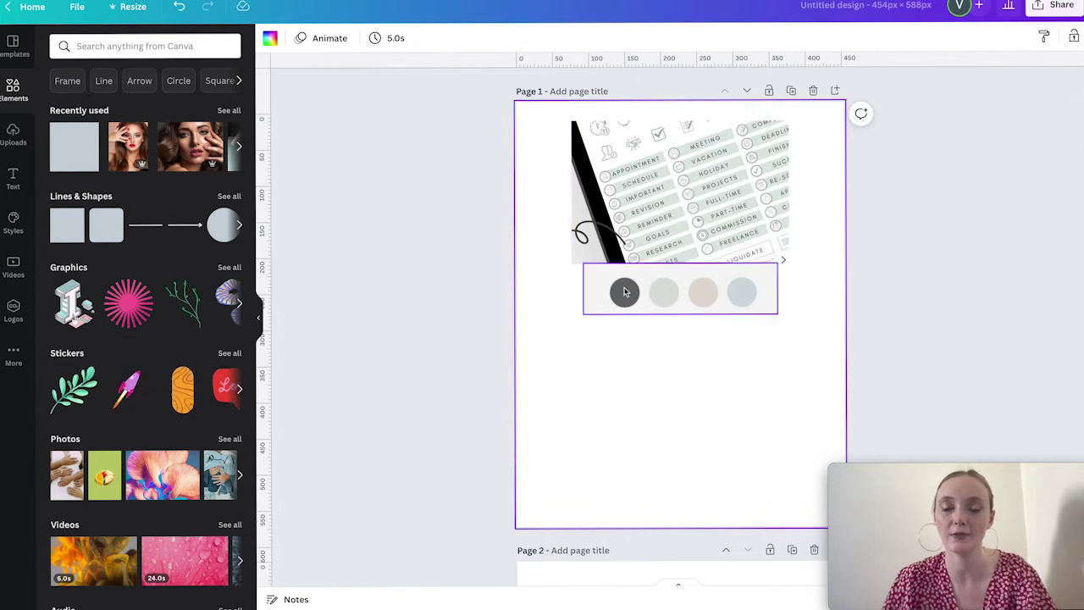
scroll(615, 297, "down", 5)
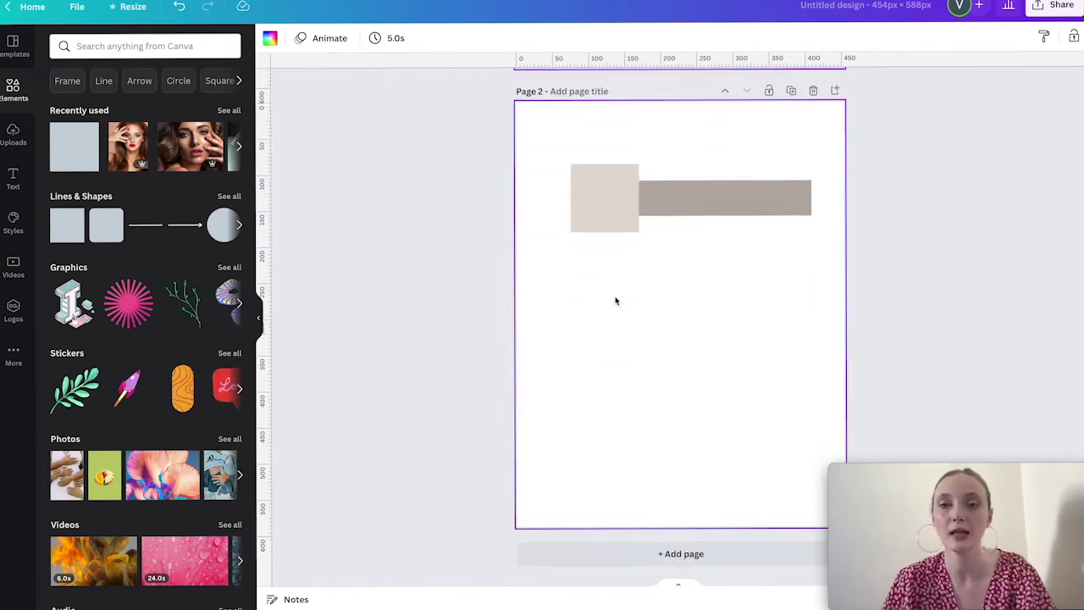
left_click(114, 46)
type("shadow")
key("Return")
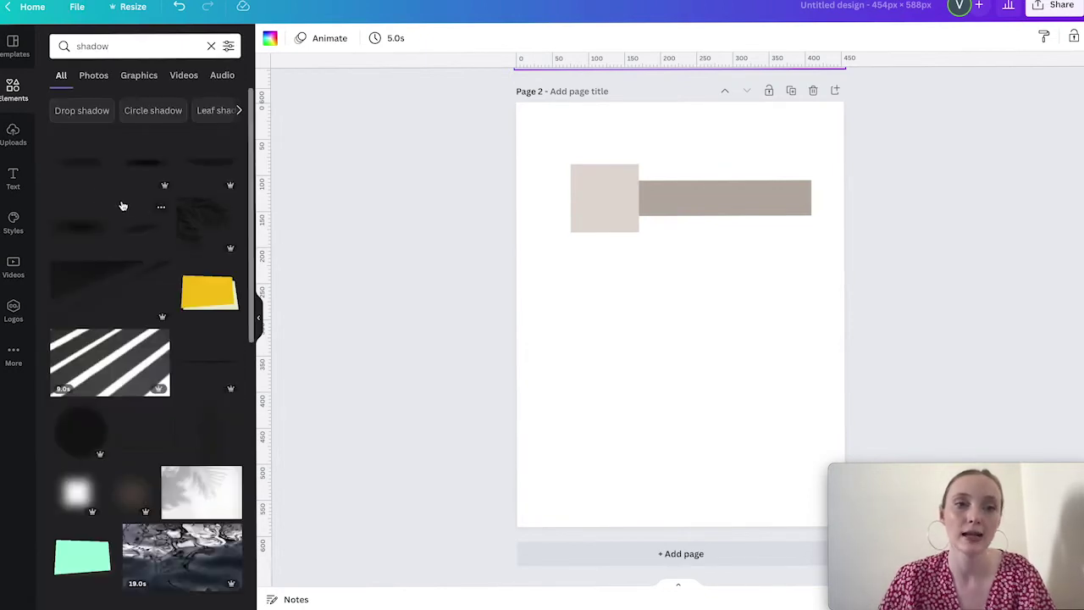
left_click(201, 176)
left_click_drag(811, 287, 720, 298)
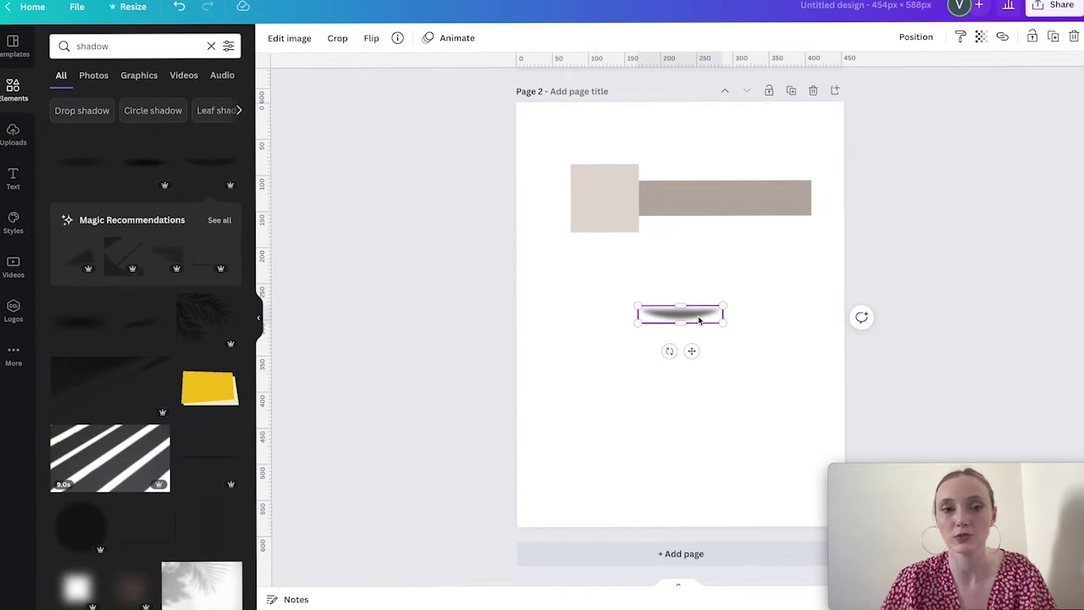
key("Delete")
Add the soft oval shadow, shrink it, and place it along the bar's lower edge behind the shapes.
left_click(77, 154)
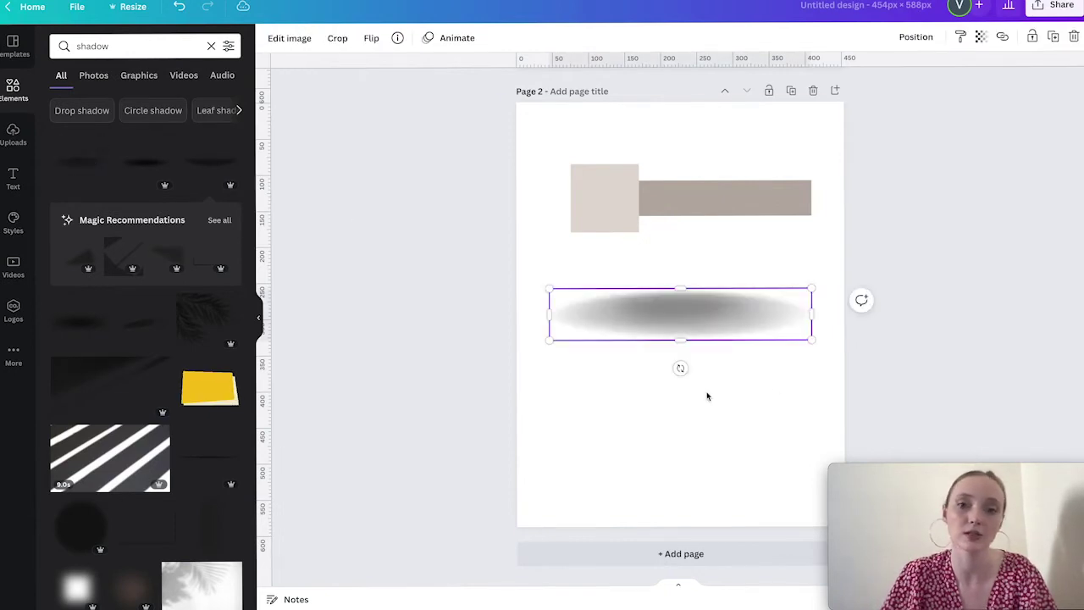
left_click_drag(817, 291, 830, 213)
left_click_drag(746, 232, 734, 224)
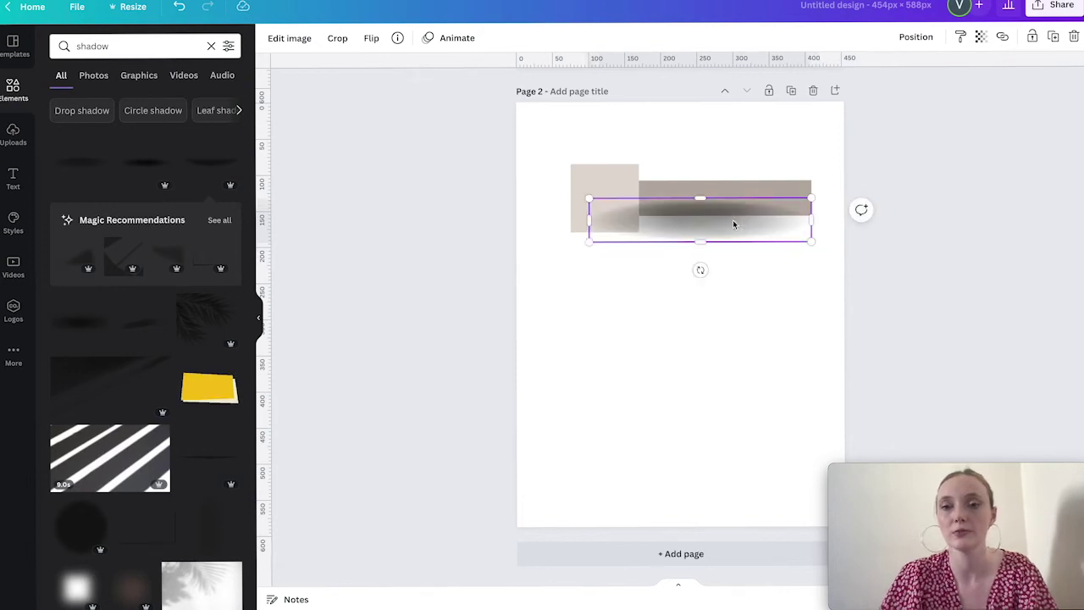
key("ctrl+alt+bracketleft")
Fade the bar's shadow with reduced transparency and shrink it to the bar's visible width, tucked under the lower edge.
left_click(981, 37)
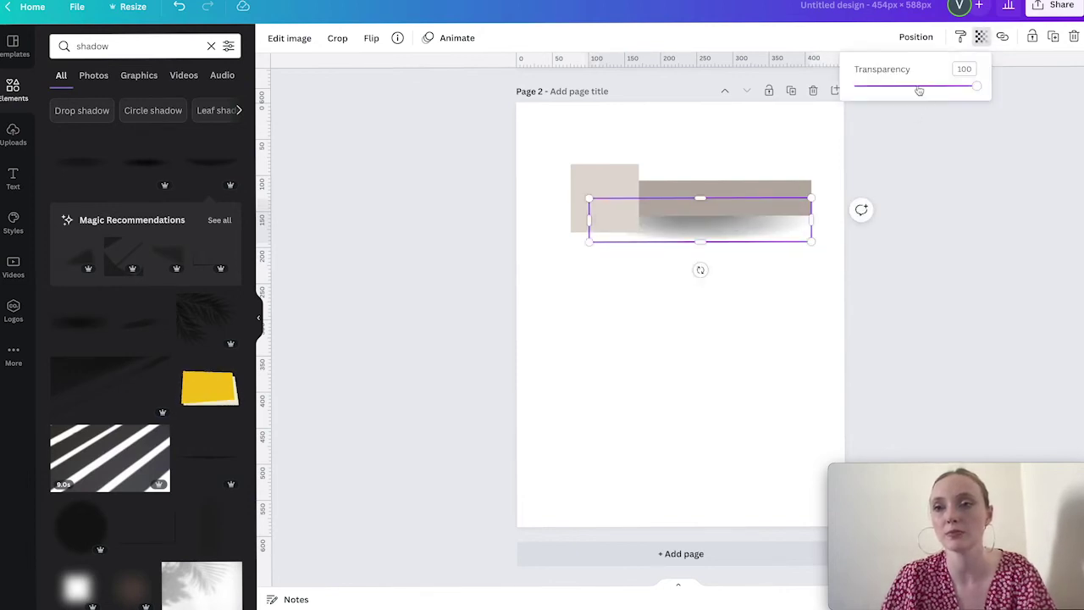
left_click_drag(920, 90, 887, 91)
left_click(791, 280)
left_click(759, 225)
left_click_drag(760, 230, 761, 223)
left_click_drag(590, 236, 634, 207)
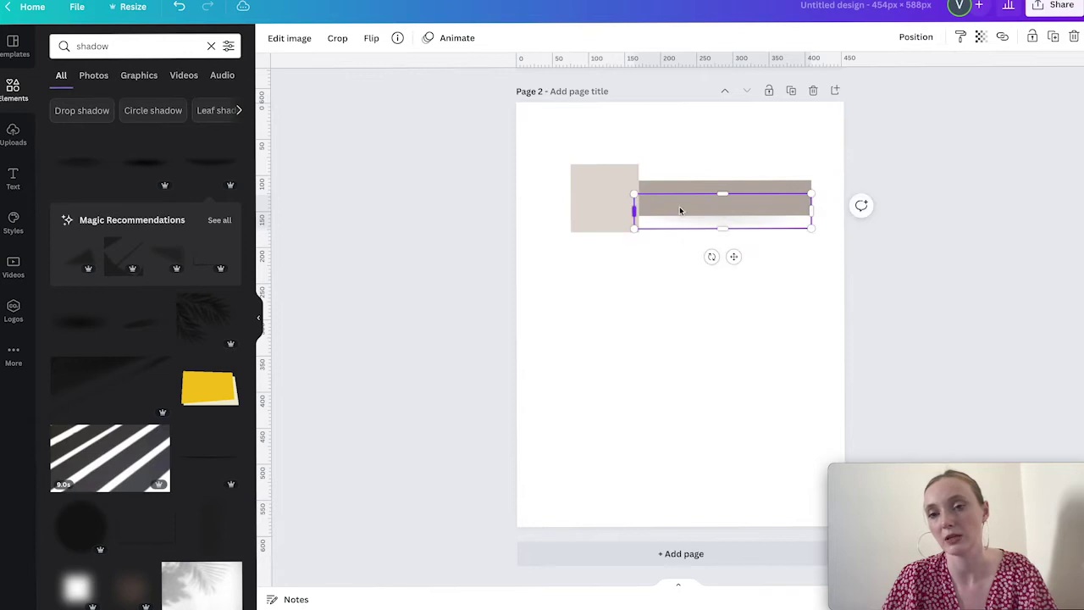
left_click(981, 37)
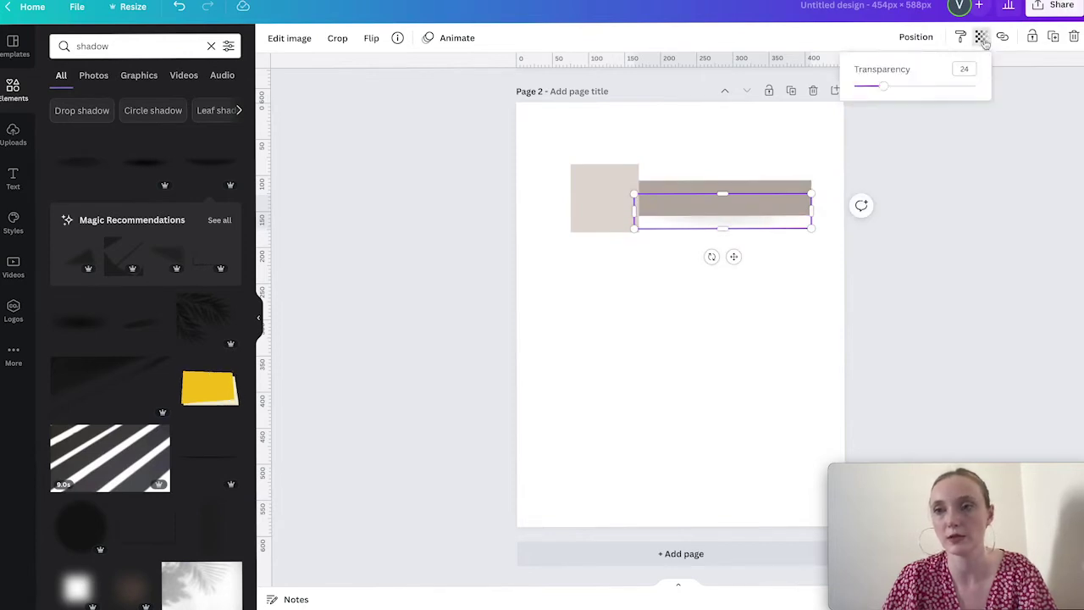
left_click(903, 88)
Copy the bar's shadow to the square and resize it to the square's width beneath the lower edge.
left_click_drag(772, 227, 636, 251)
left_click_drag(498, 215, 547, 206)
left_click_drag(599, 270, 638, 236)
left_click(689, 273)
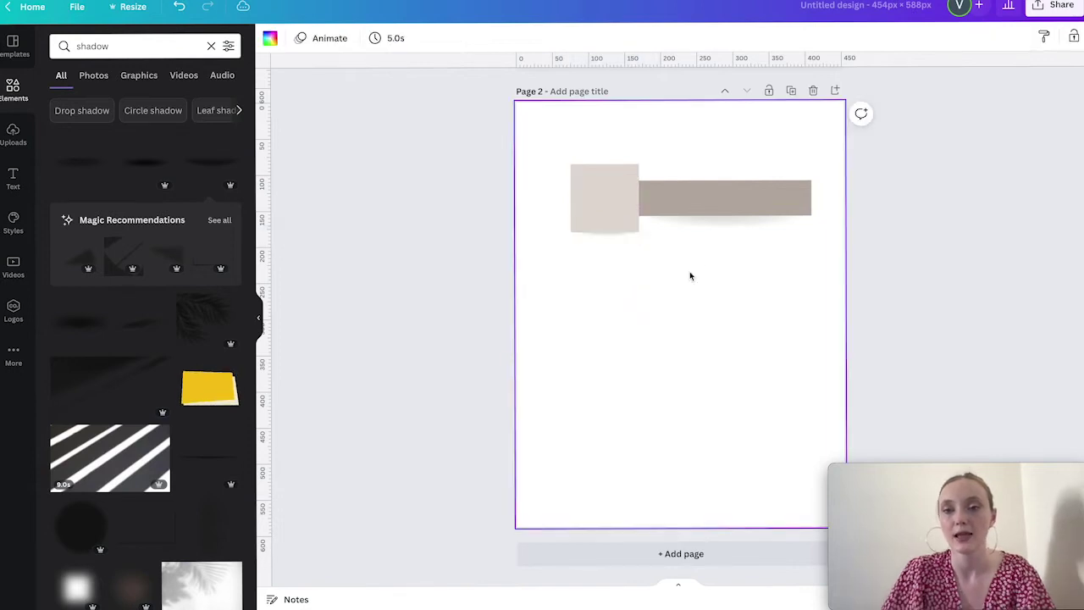
Fine-tune the positions of the shadows under the bar and the square.
left_click(702, 228)
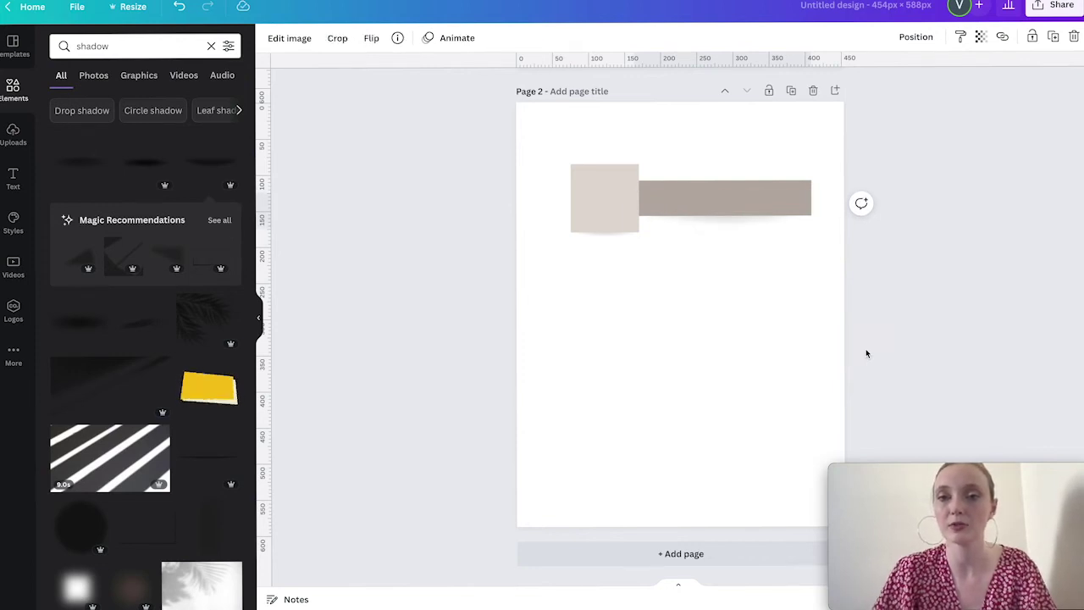
left_click(605, 236)
left_click(768, 411)
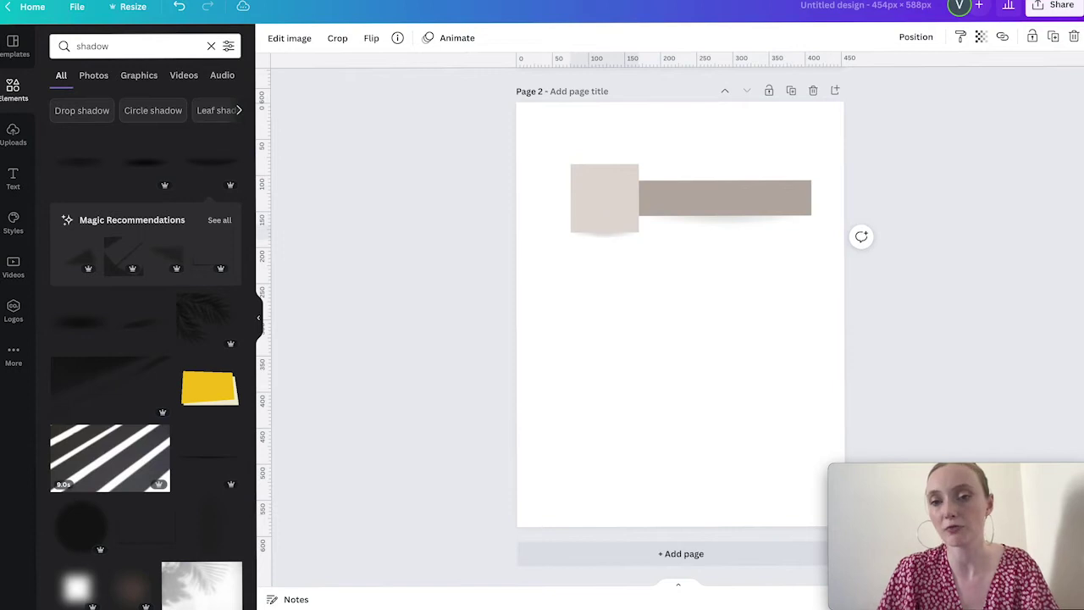
left_click(682, 406)
Duplicate page 2 and delete both shadows from the copied page.
left_click(790, 90)
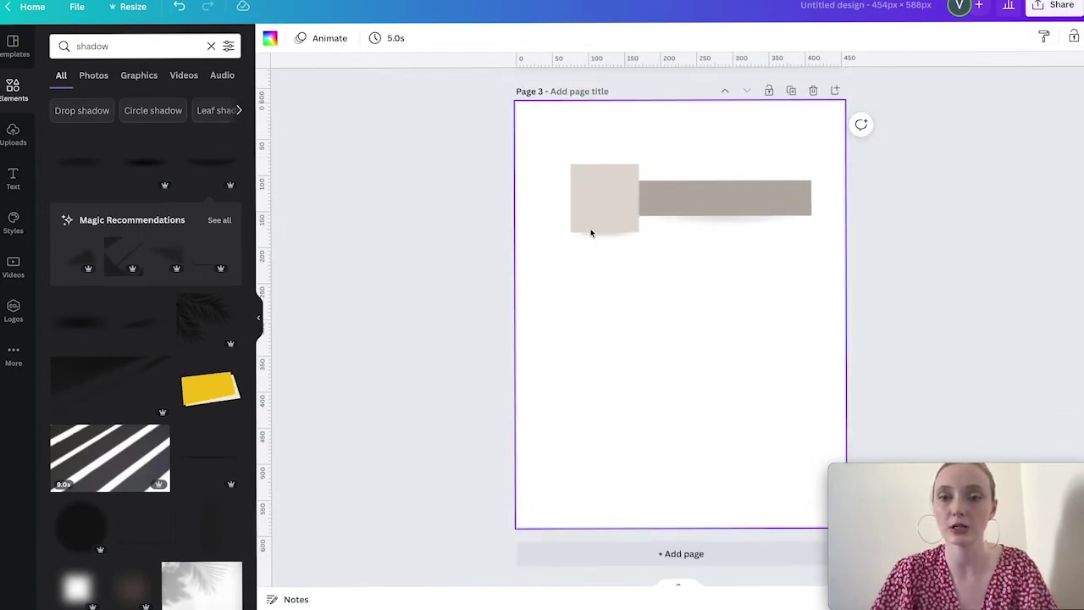
left_click(618, 238)
left_click(714, 227, "shift")
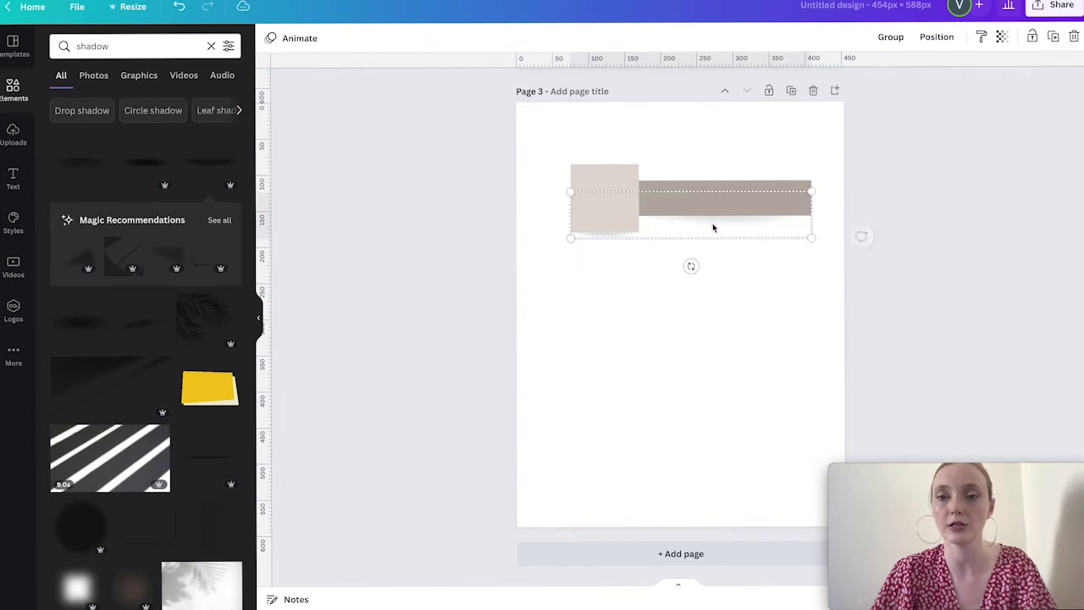
key("Delete")
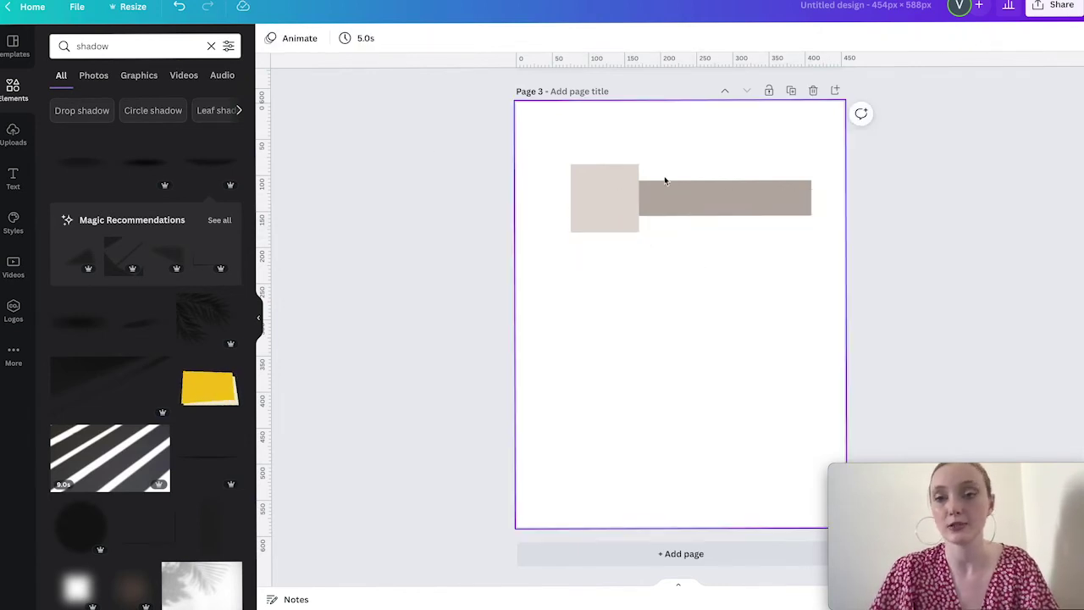
Copy the square-and-bar pair twice on page 3, stacking the copies evenly below the original.
left_click_drag(623, 145, 813, 232)
left_click_drag(688, 218, 675, 390)
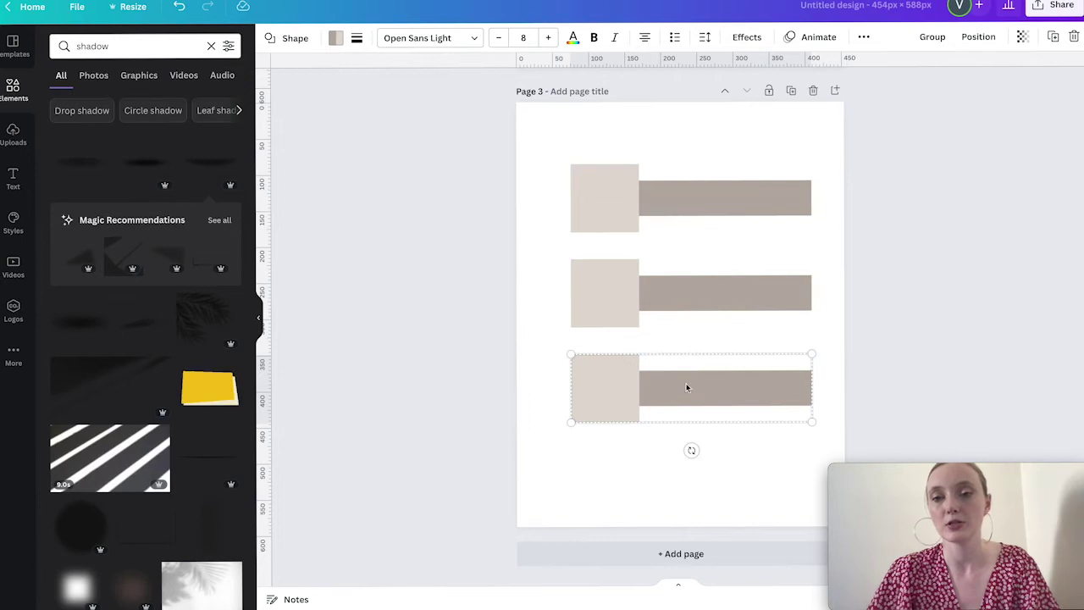
left_click(830, 295)
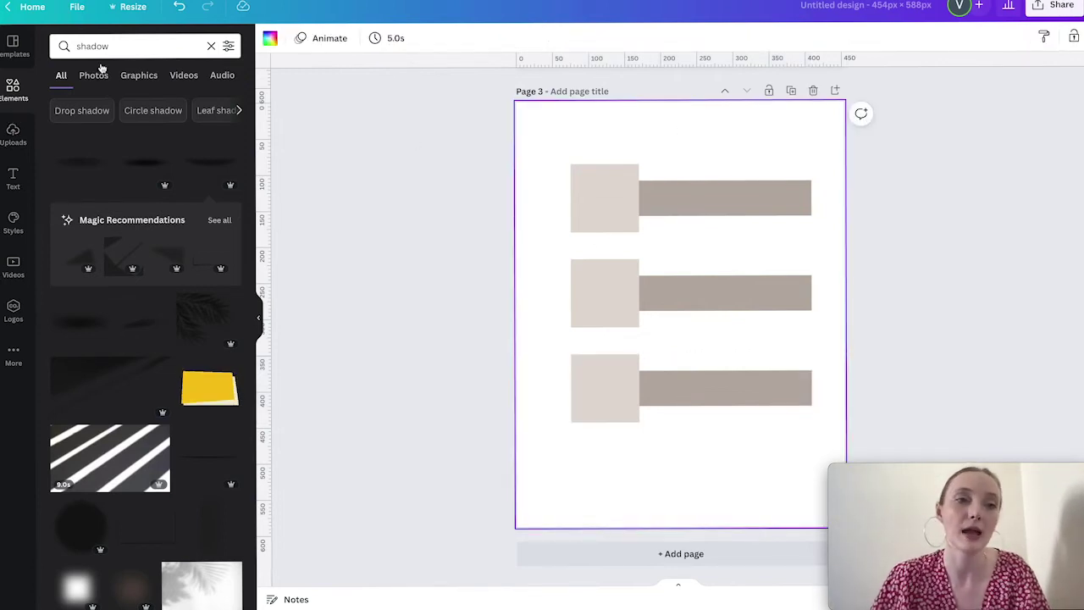
Add the text "TO DO LIST" over the top bar on page 3 and colour it white.
key("t")
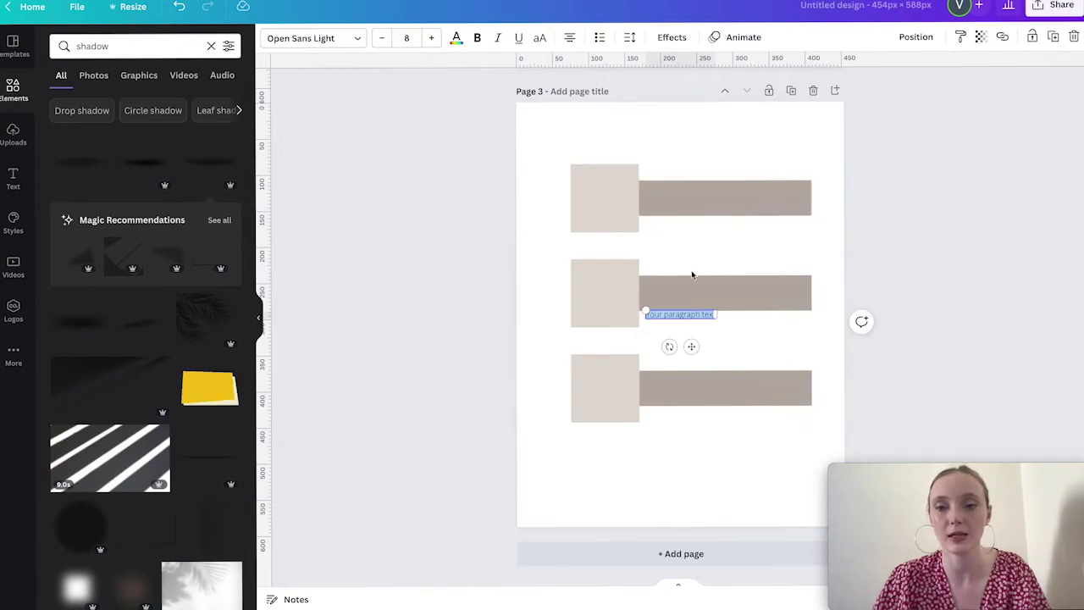
left_click_drag(692, 344, 694, 228)
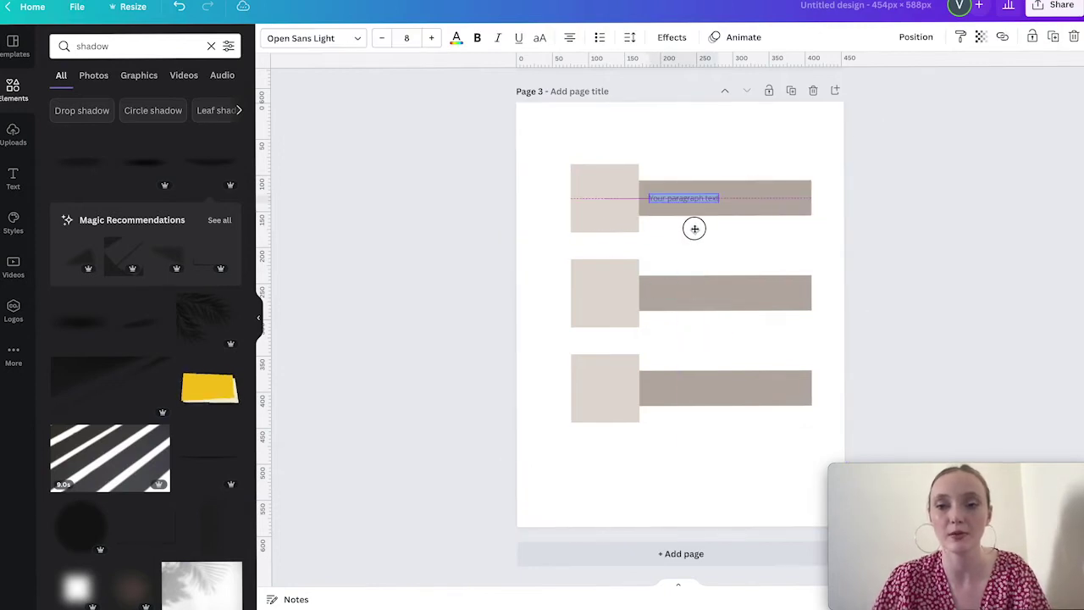
type("Step 1")
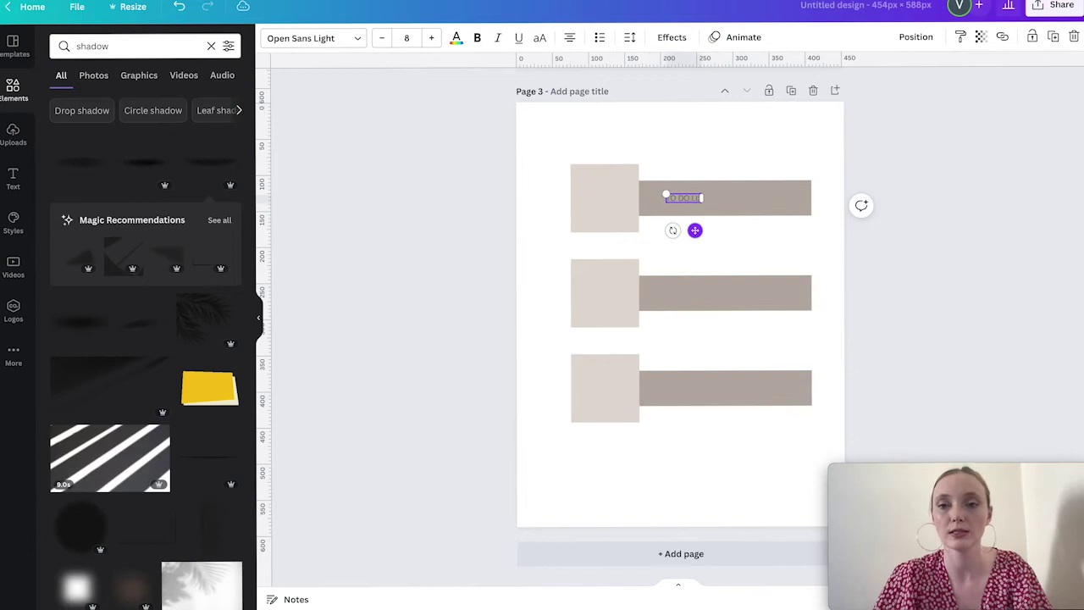
left_click(456, 37)
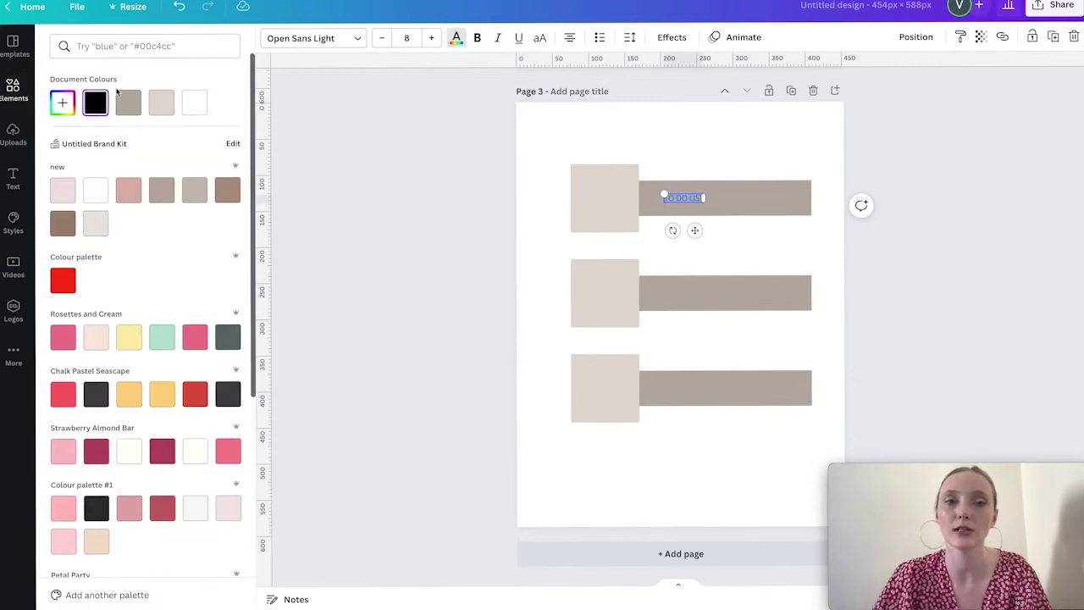
left_click(194, 102)
Widen the "TO DO LIST" text box across the top bar and increase its letter spacing.
left_click_drag(705, 197, 798, 196)
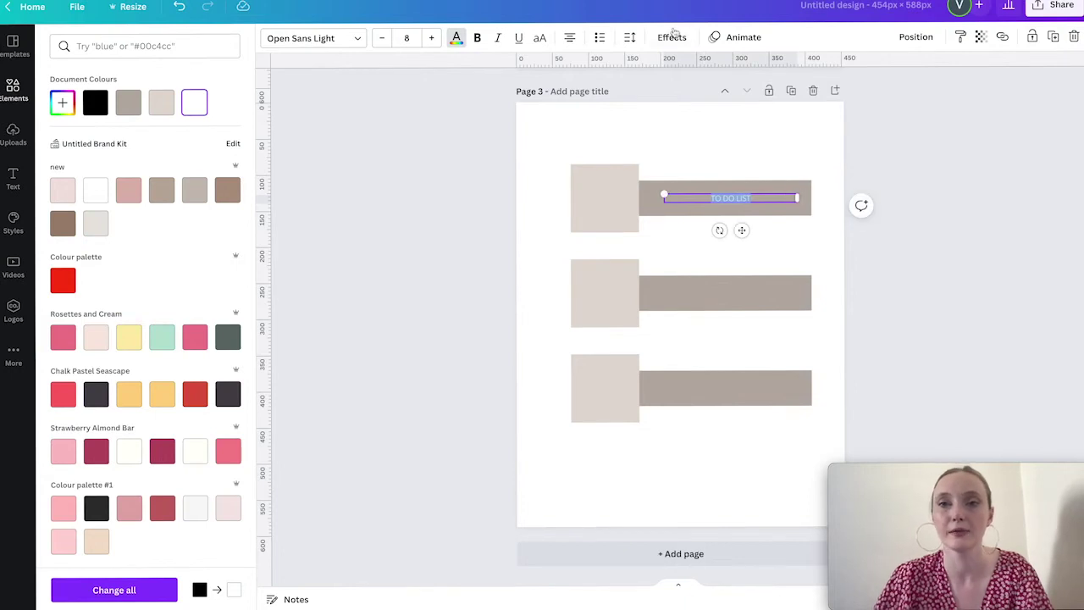
left_click(631, 38)
left_click_drag(669, 91, 792, 93)
Try bold formatting on the "TO DO LIST" text.
left_click(479, 47)
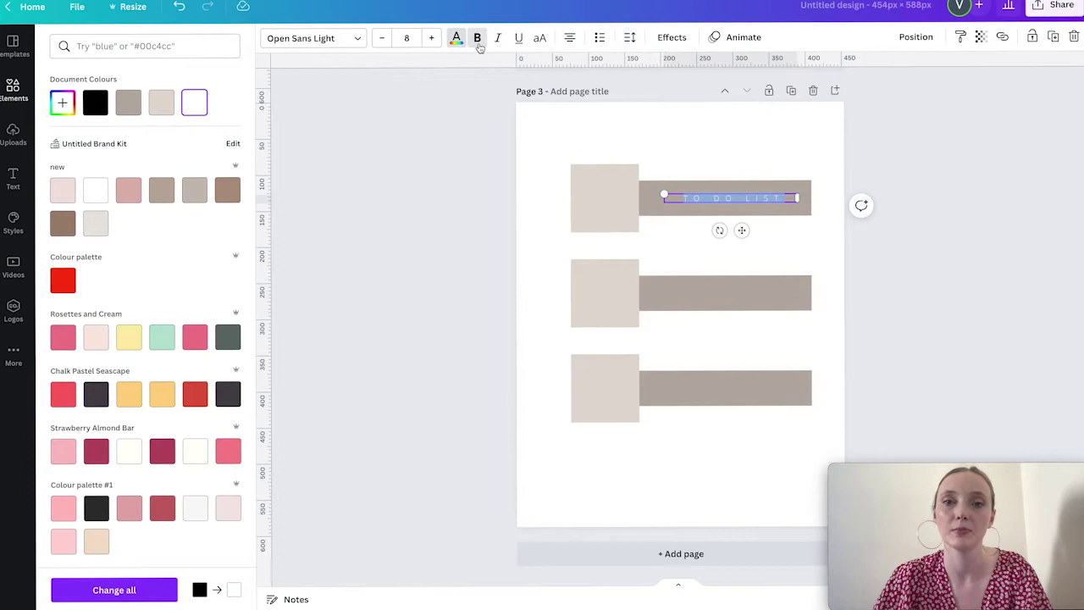
left_click(525, 184)
left_click(791, 194)
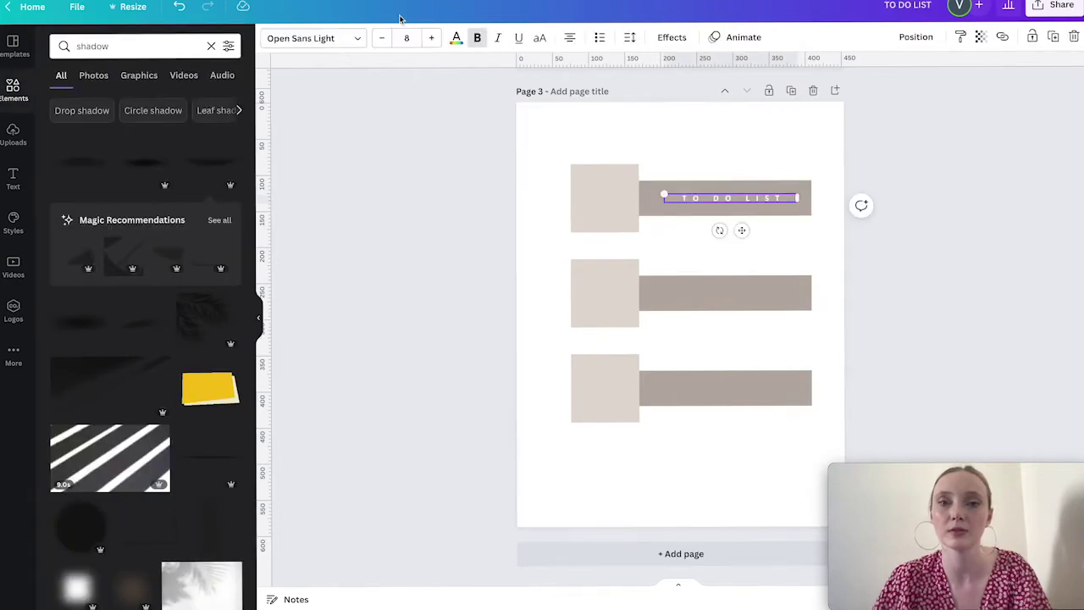
left_click(460, 37)
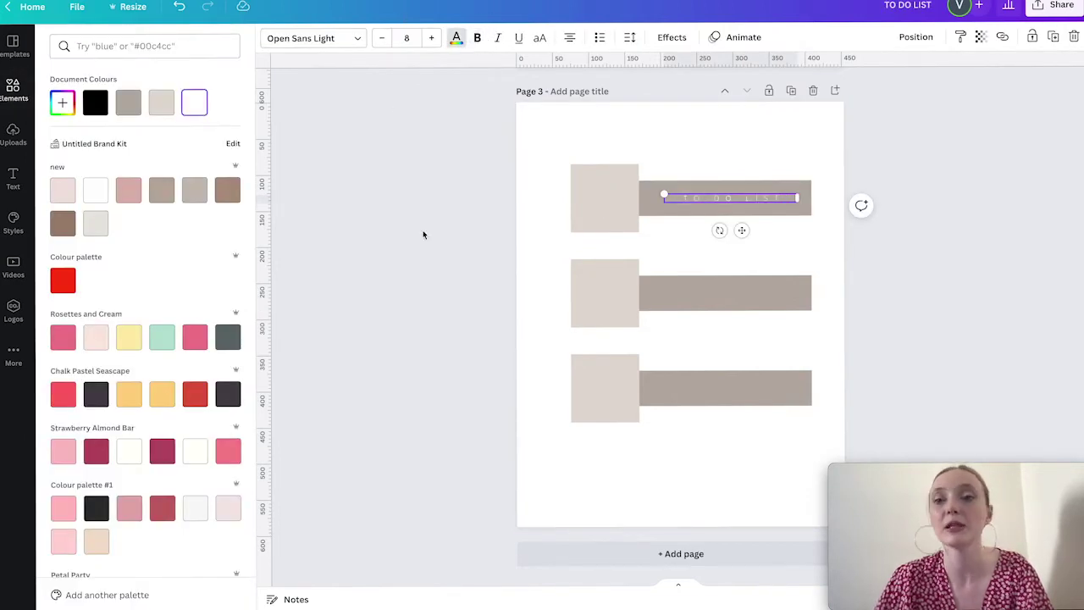
left_click(424, 235)
left_click(777, 212)
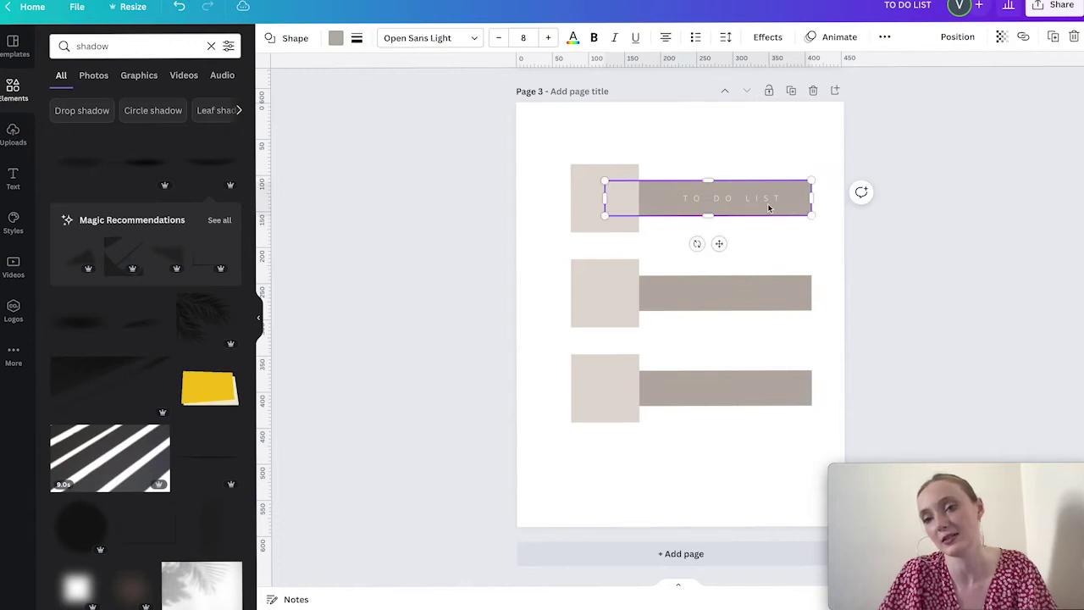
left_click(754, 195)
left_click(761, 141)
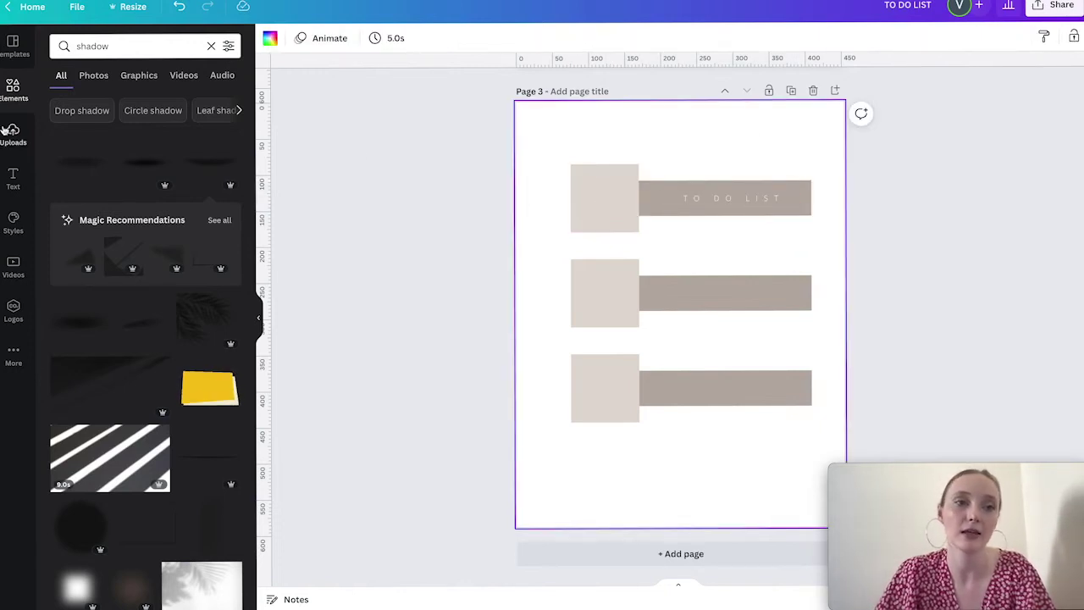
Search the elements library for "checklist" and limit the results to graphics.
double_click(93, 45)
type("chec")
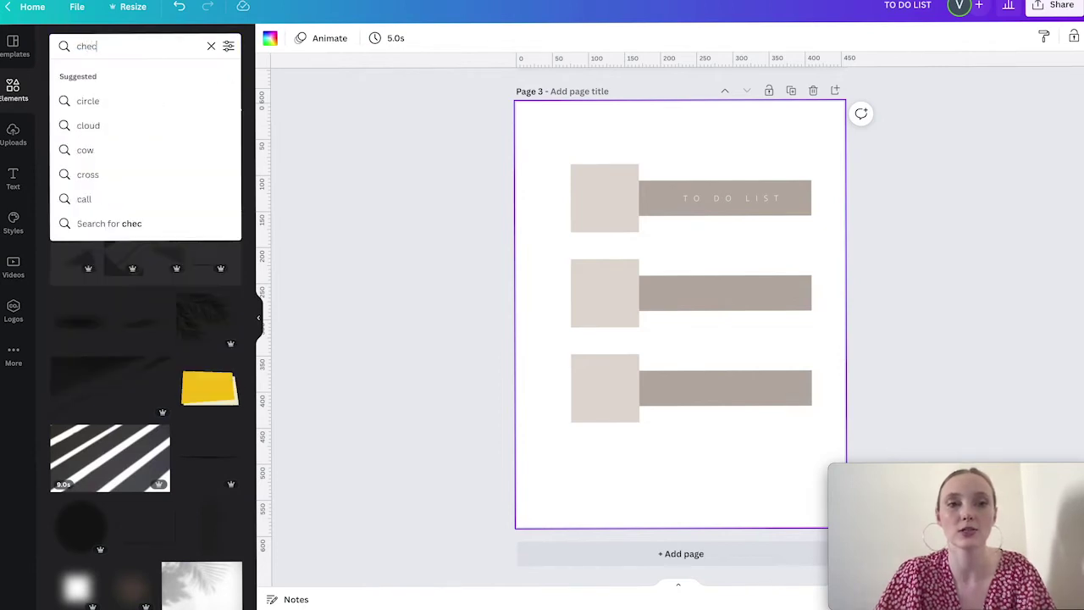
type("klist")
key("Return")
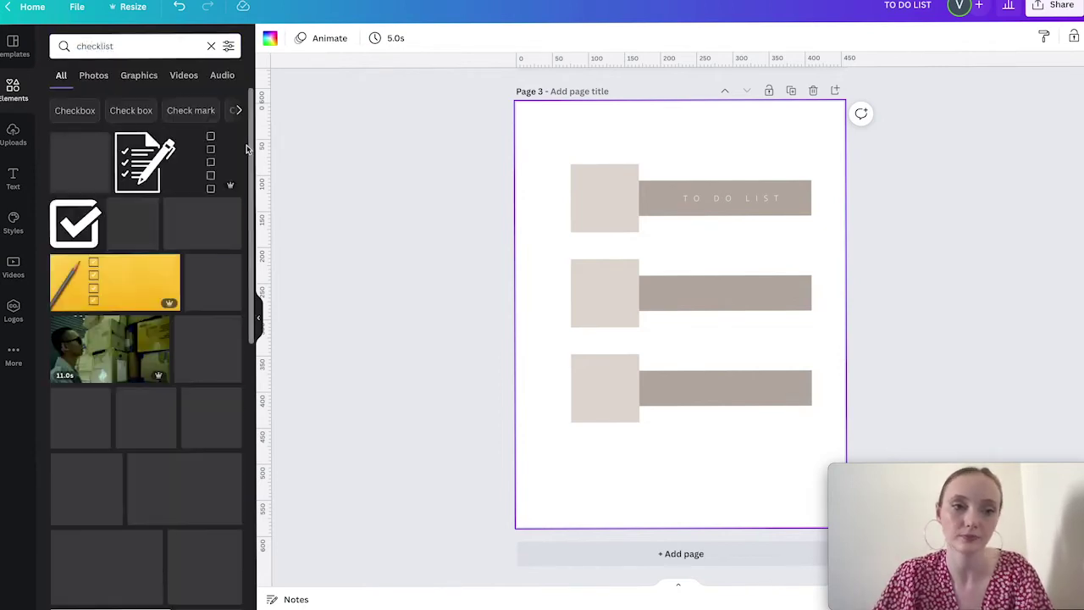
left_click(124, 75)
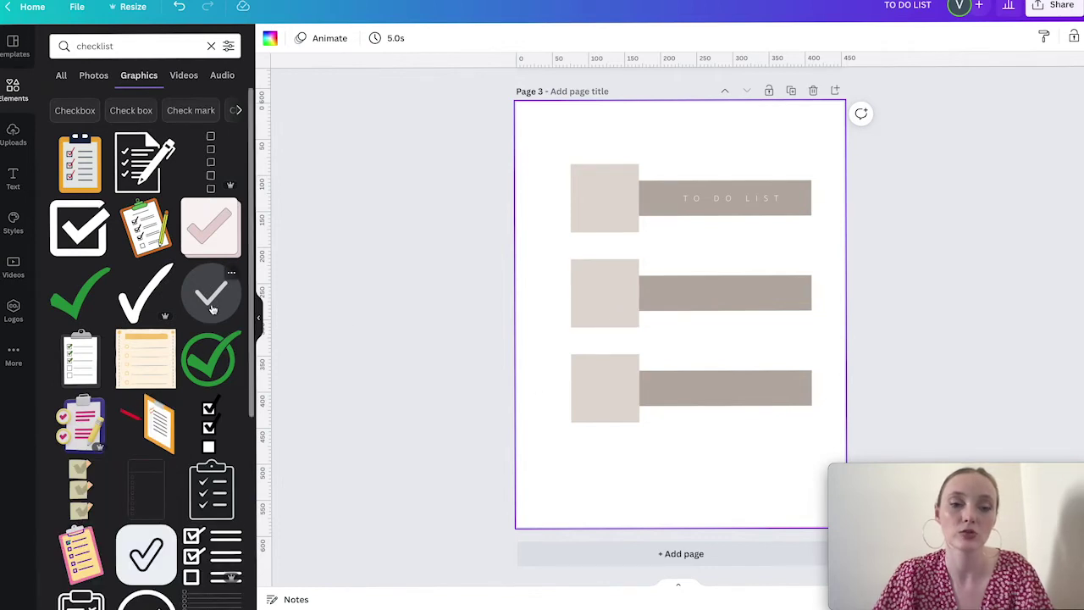
Add the circled check mark graphic at the centre of the top square and colour it white.
scroll(212, 309, "down", 5)
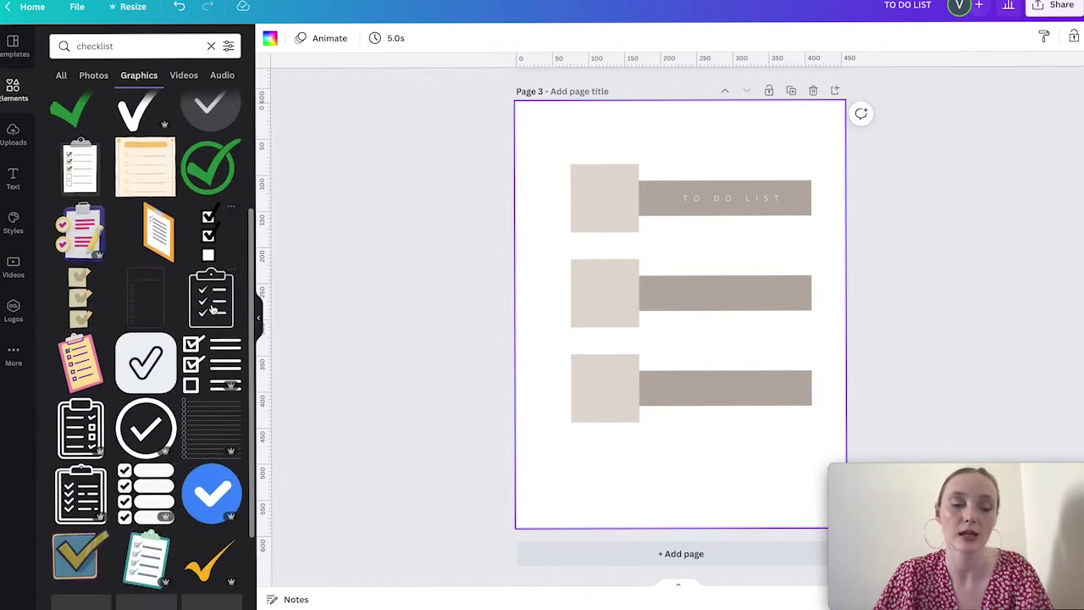
left_click(155, 398)
left_click_drag(745, 251, 614, 235)
left_click(270, 38)
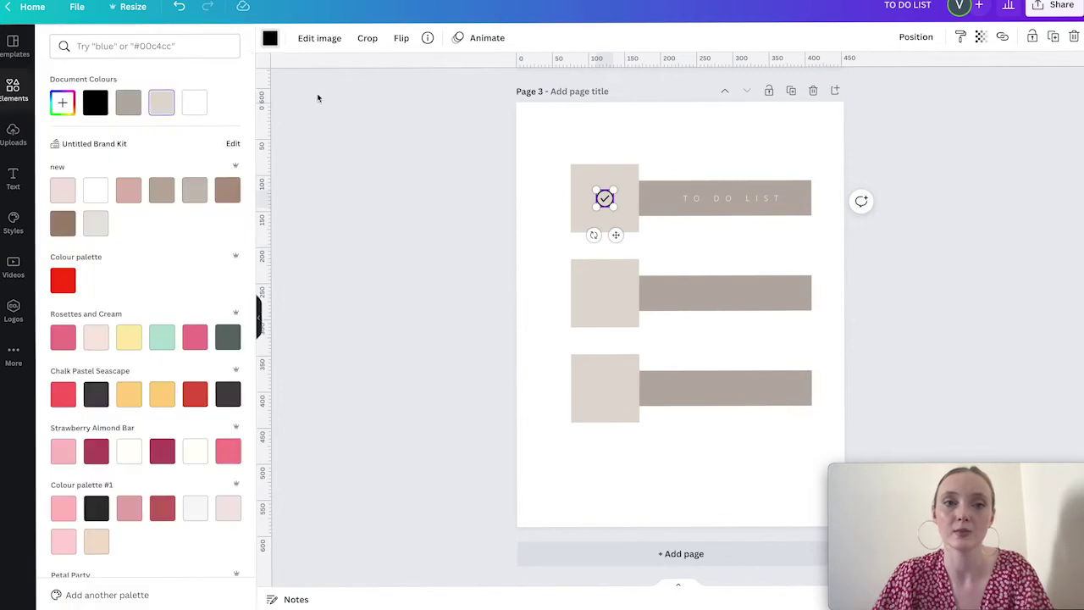
left_click(193, 103)
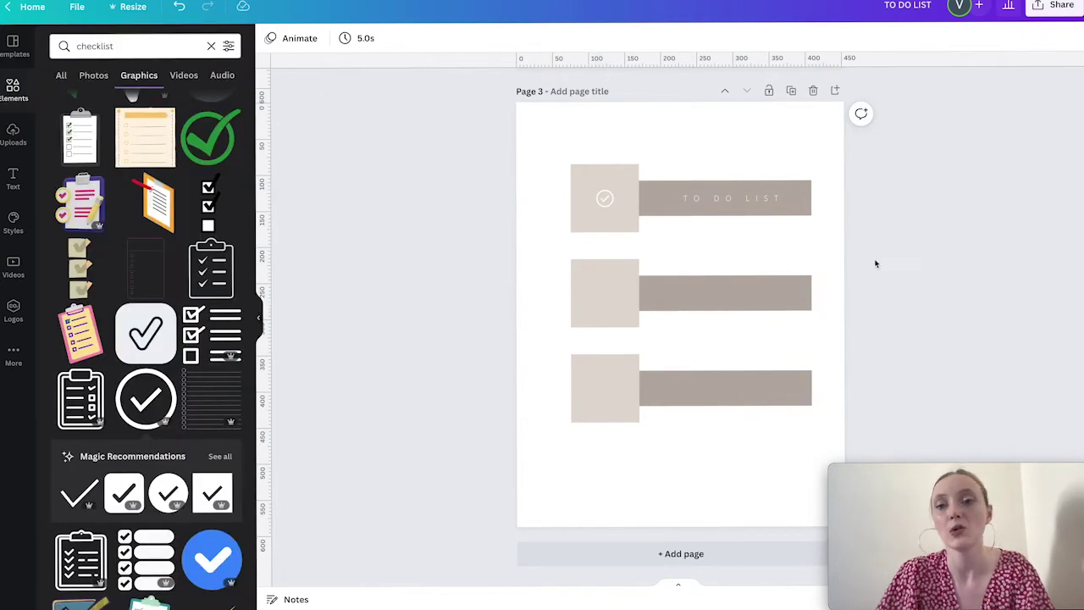
Reduce the letter spacing of the "TO DO LIST" text slightly.
left_click(747, 200)
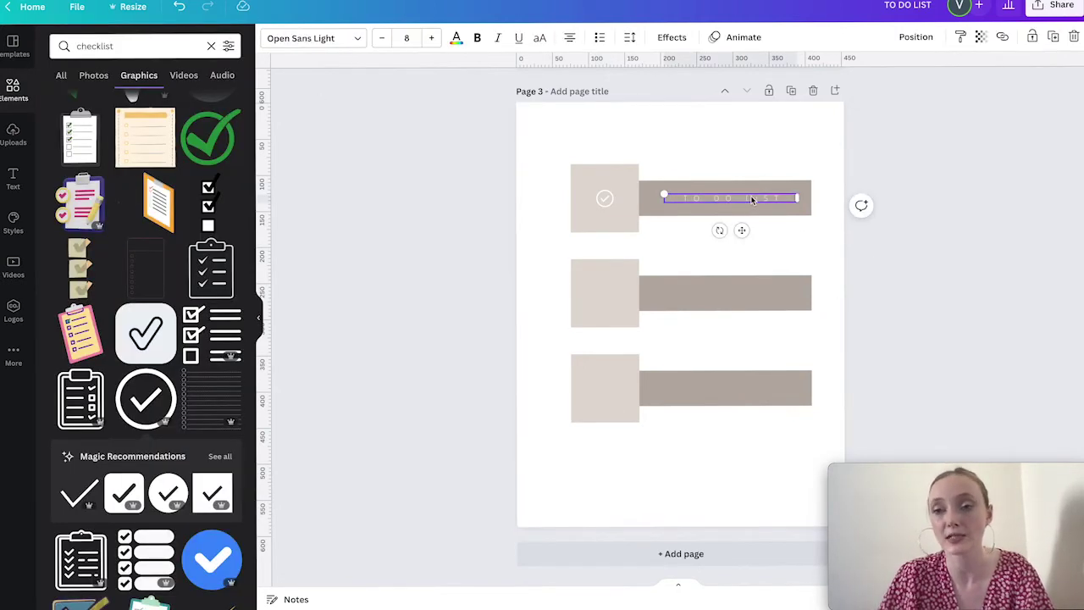
left_click(629, 38)
left_click(758, 91)
left_click(764, 267)
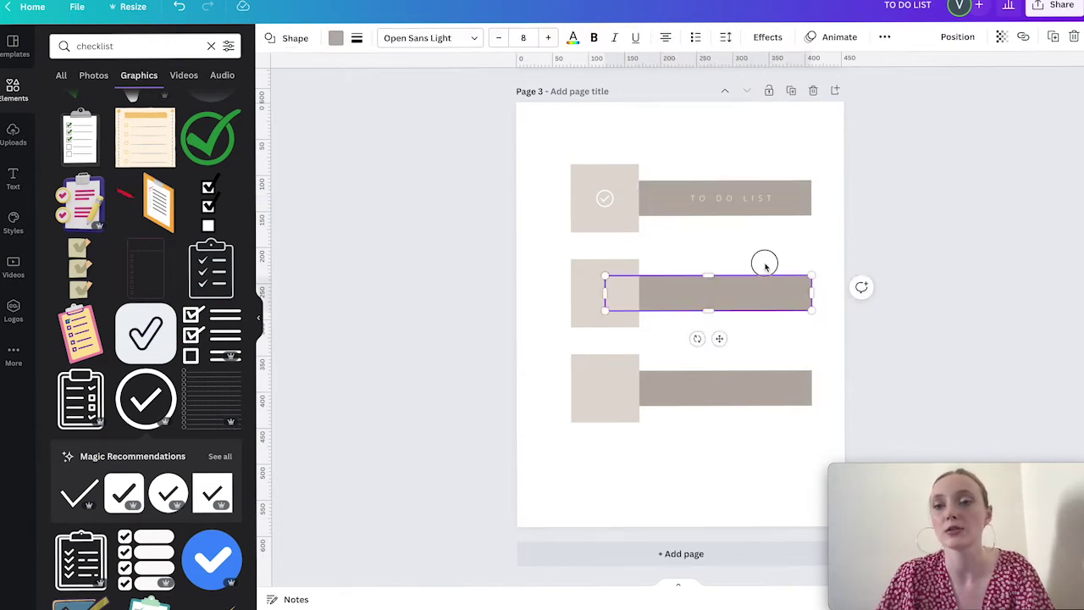
left_click(737, 241)
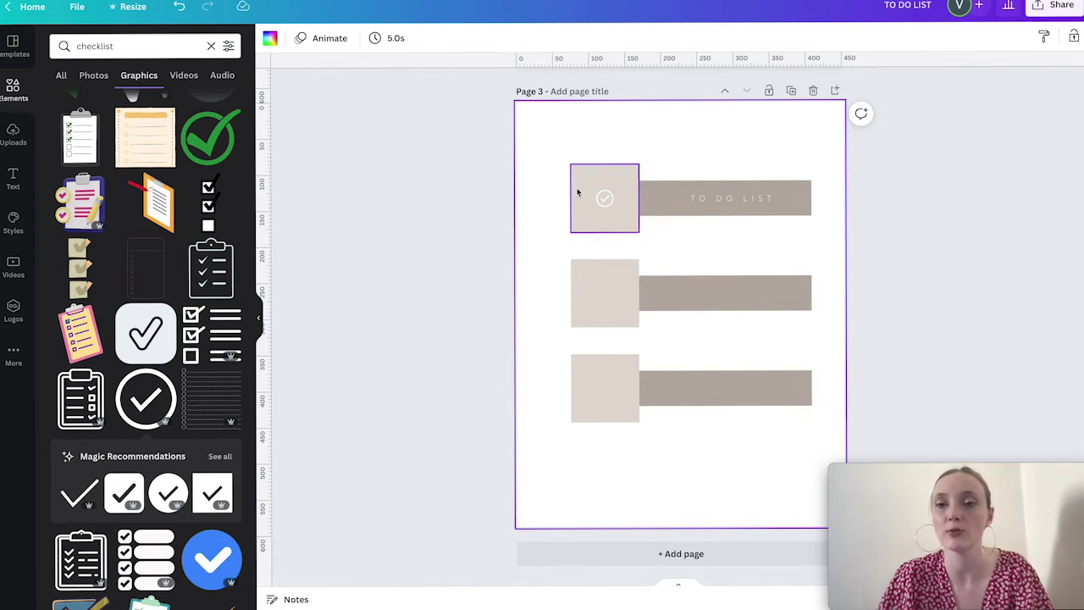
Shorten the top bar to a width of 239 so that it starts at the square's edge.
left_click(722, 198)
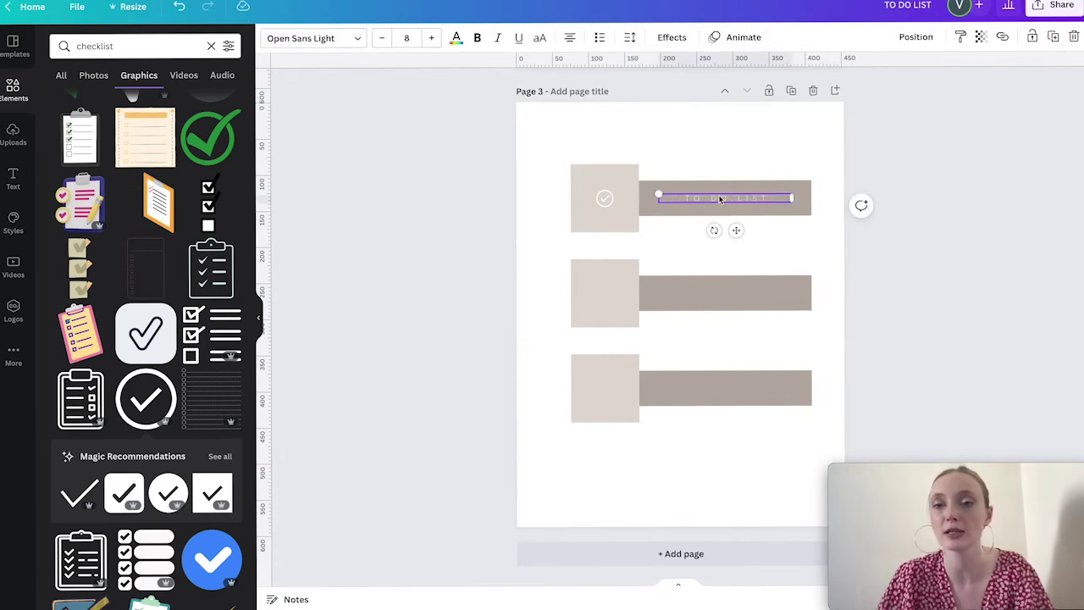
left_click(695, 183)
left_click_drag(604, 198, 637, 198)
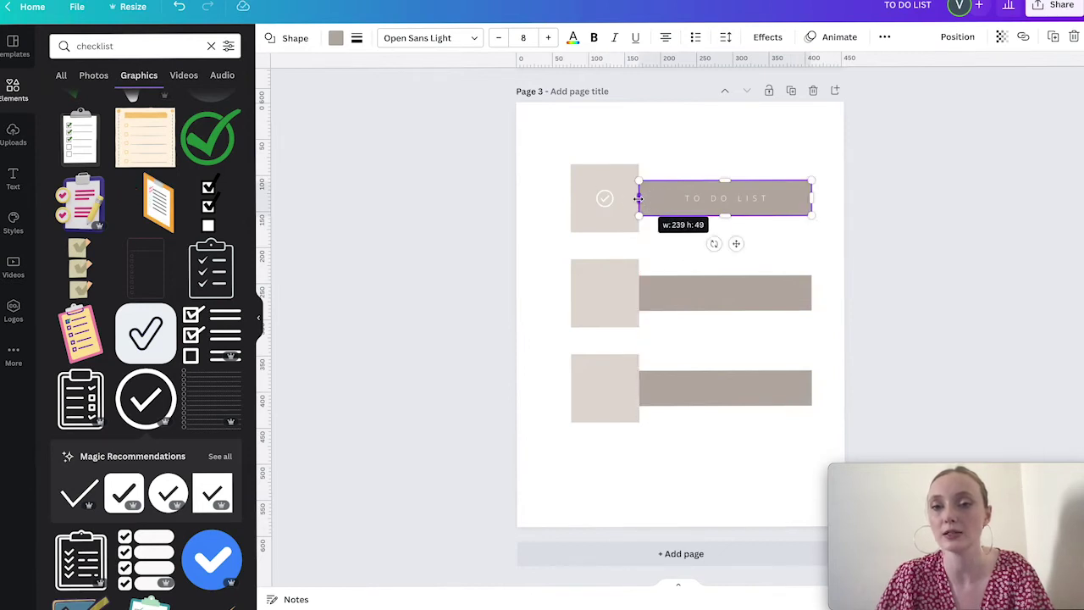
Centre the "TO DO LIST" text horizontally on the top bar using element alignment.
left_click(732, 205, "shift")
left_click_drag(733, 160, 739, 231)
left_click(981, 37)
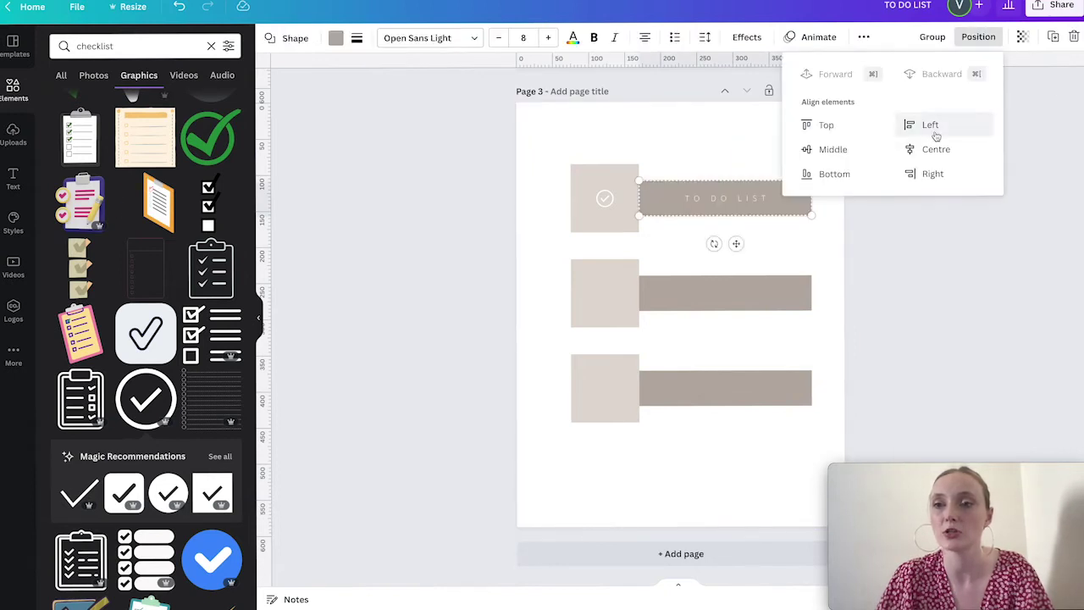
left_click(935, 148)
left_click(711, 127)
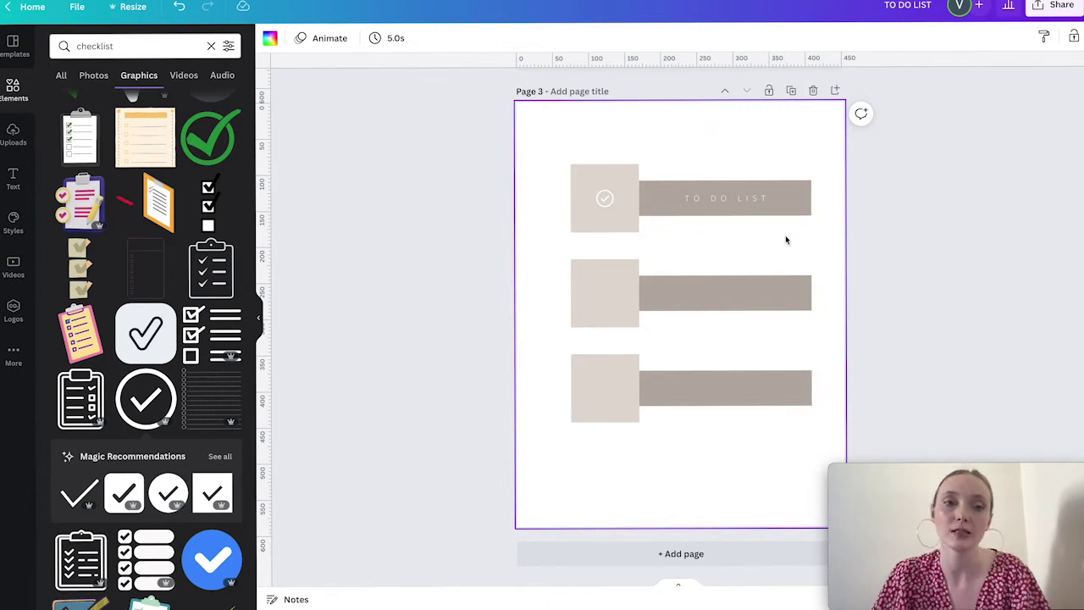
Copy the "TO DO LIST" text and the check mark icon onto the middle bar and square.
left_click(752, 205)
left_click(605, 200, "shift")
left_click_drag(729, 198, 729, 293)
left_click(711, 271)
left_click(660, 293)
left_click(616, 297, "shift")
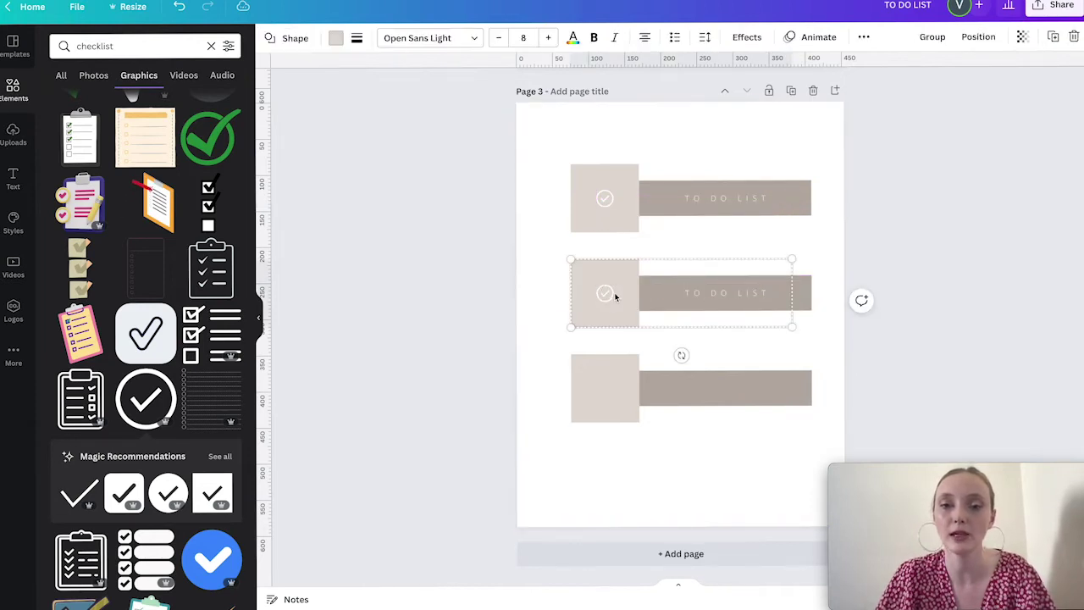
Try the Gilroy Medium font on the middle bar's text.
left_click(722, 297)
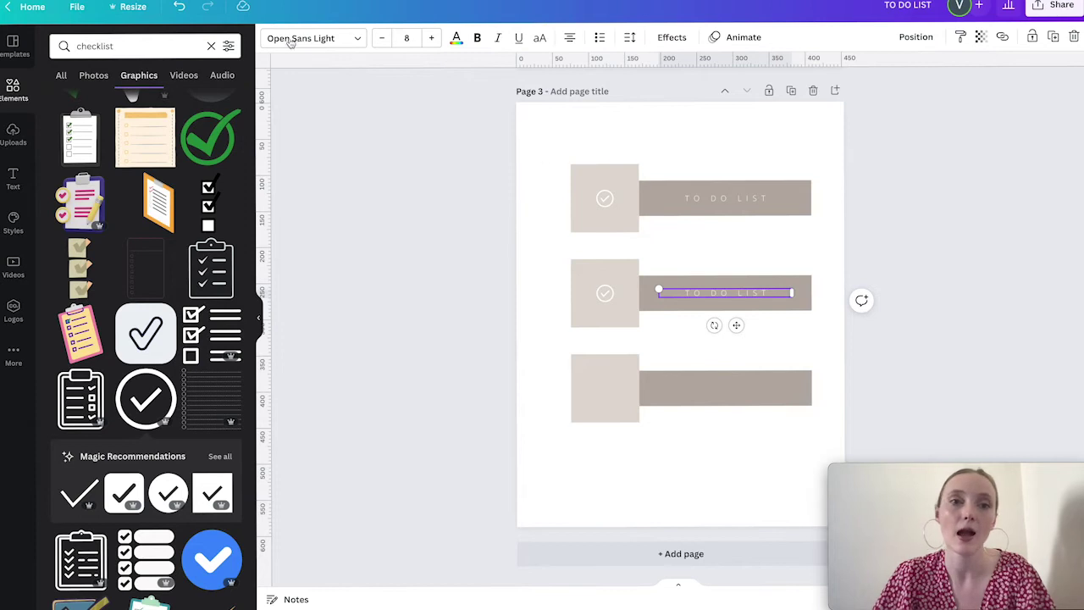
left_click(290, 43)
type("gla")
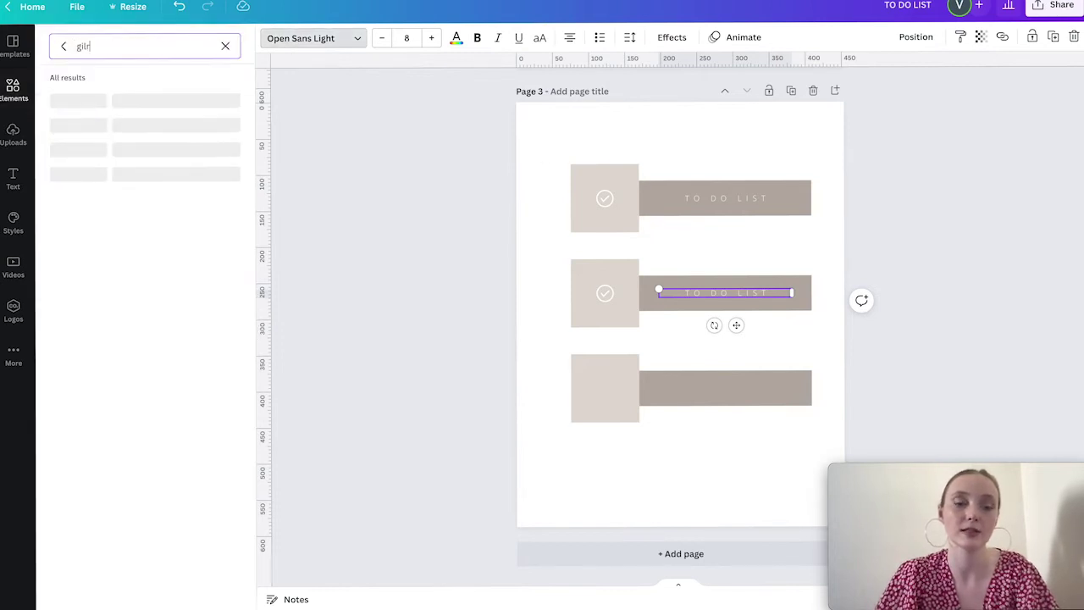
type("c")
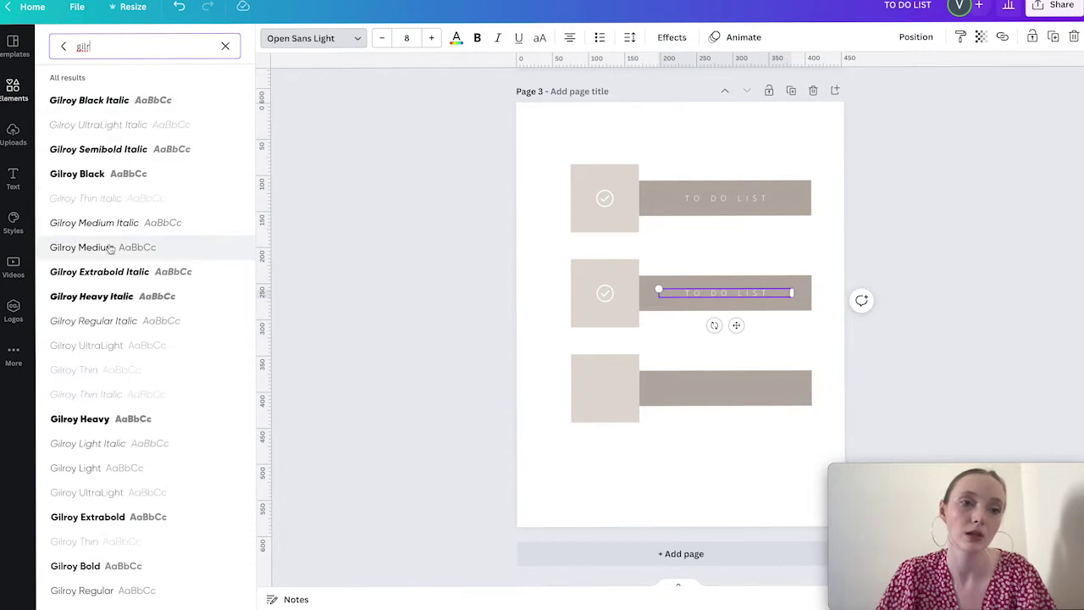
left_click(98, 245)
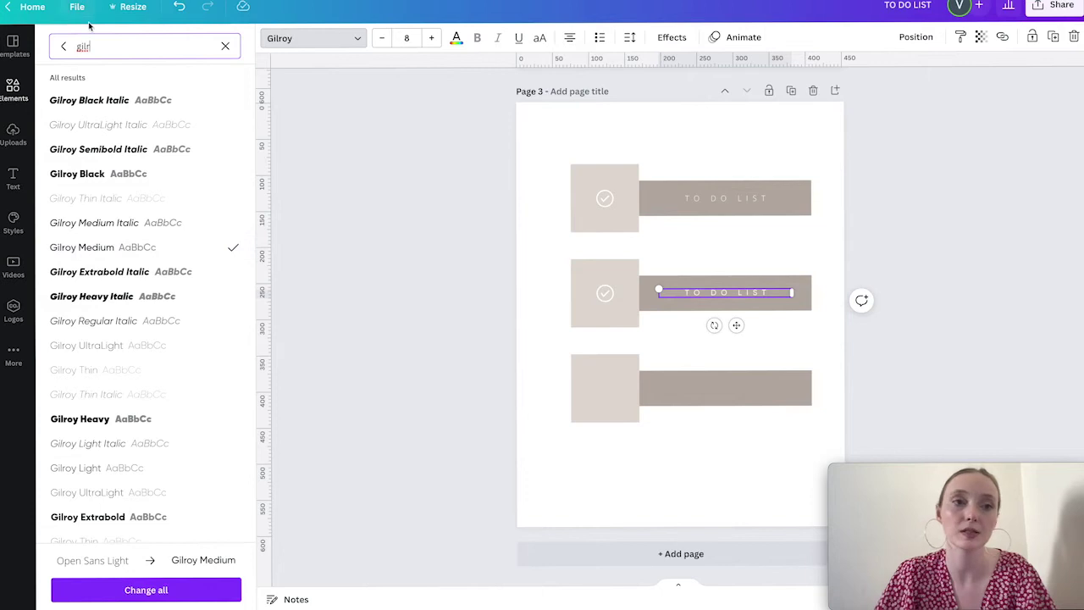
Find the Moontime font and apply it to the middle bar's text.
type("tue")
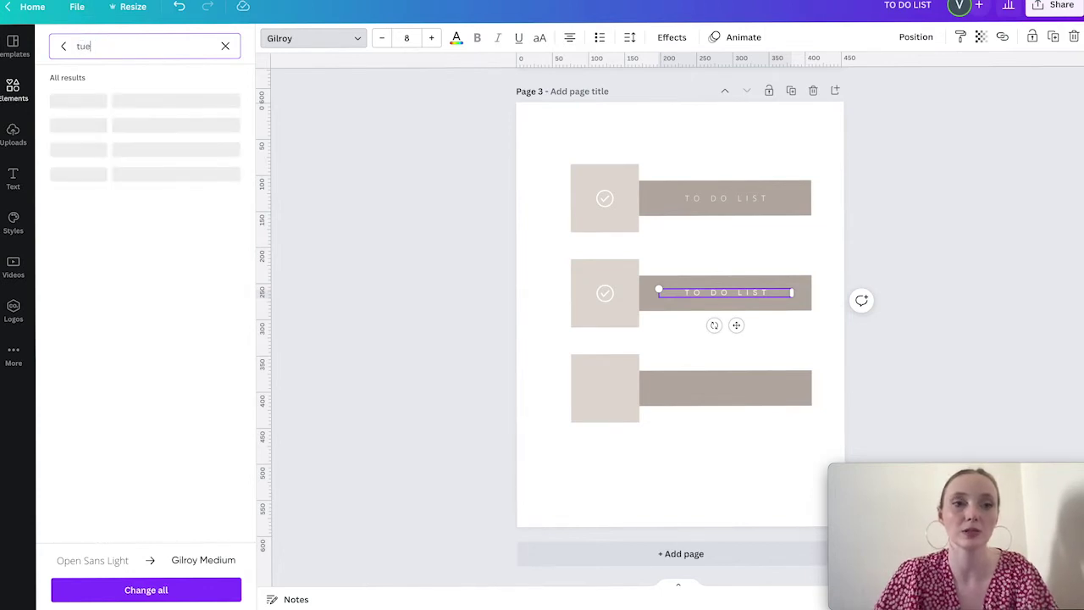
key("ctrl+a")
type("moon")
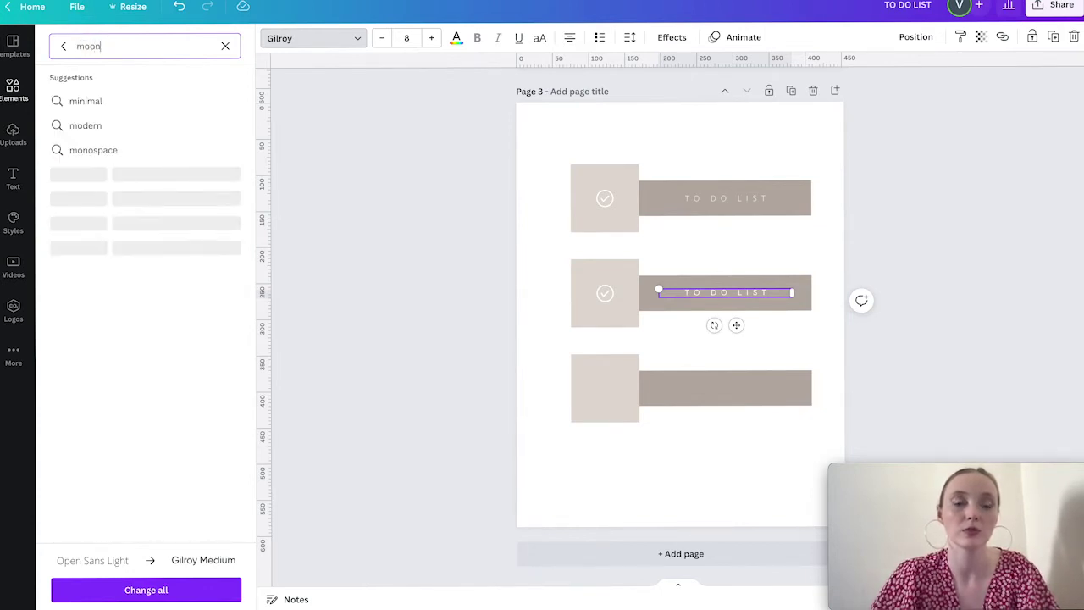
key("Return")
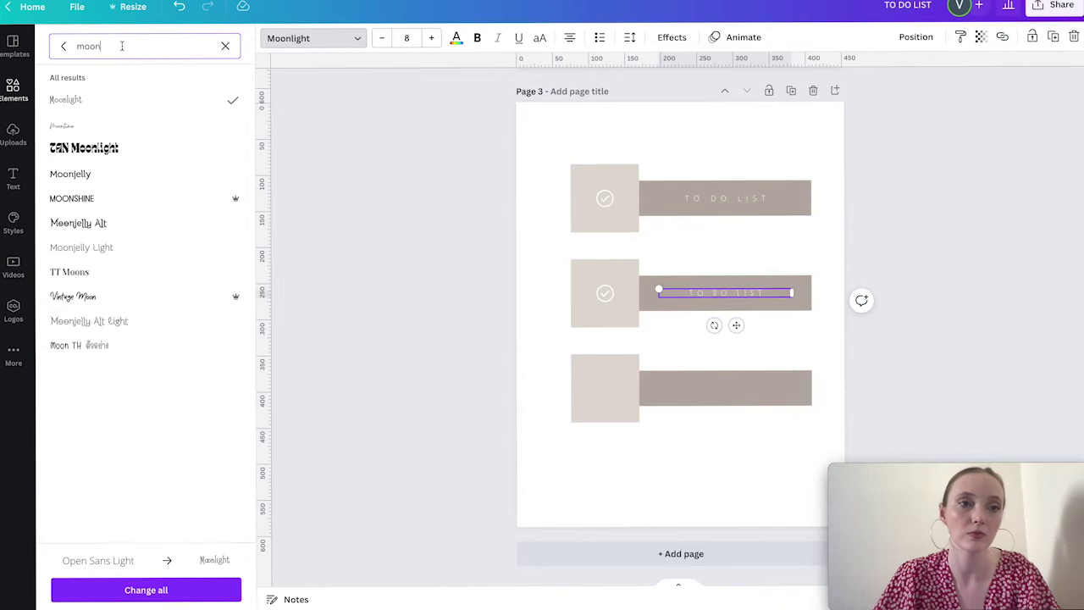
type("tu")
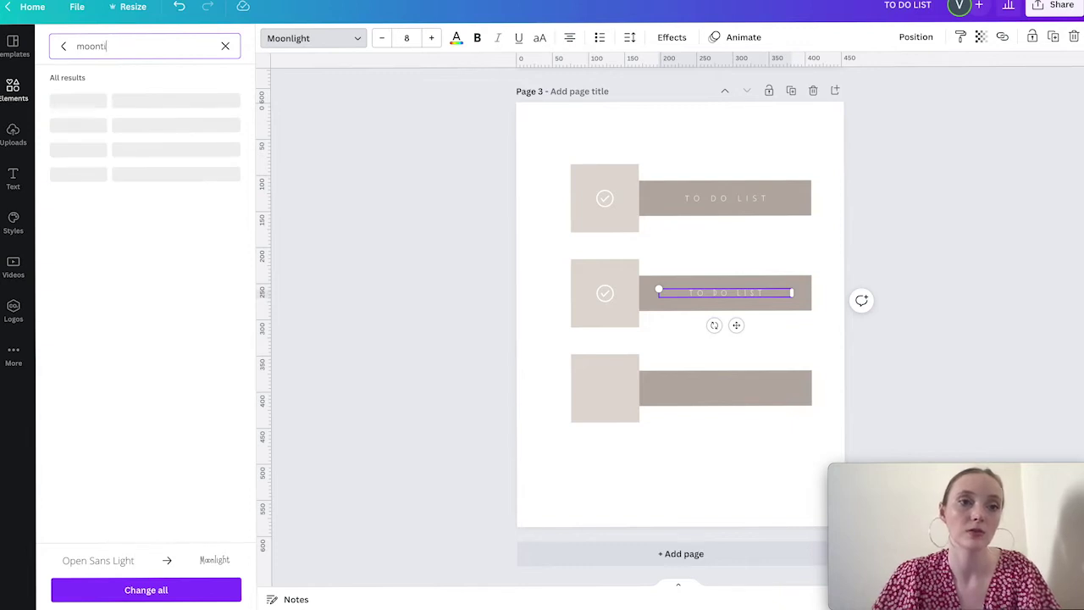
left_click(88, 102)
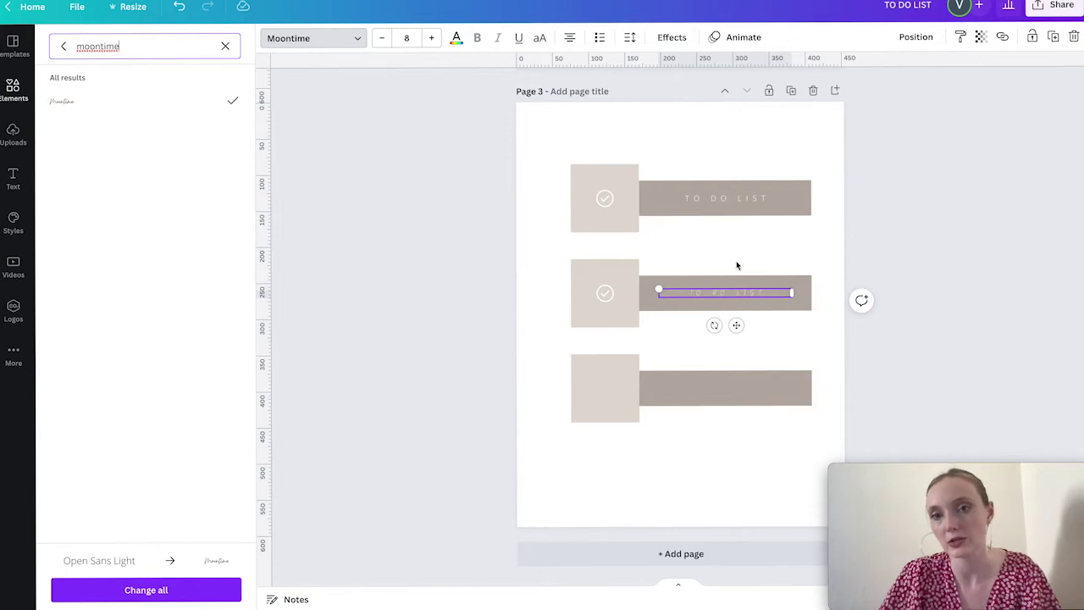
Replace the middle bar's text with "monday" and enlarge it to about size 15,7.
double_click(744, 292)
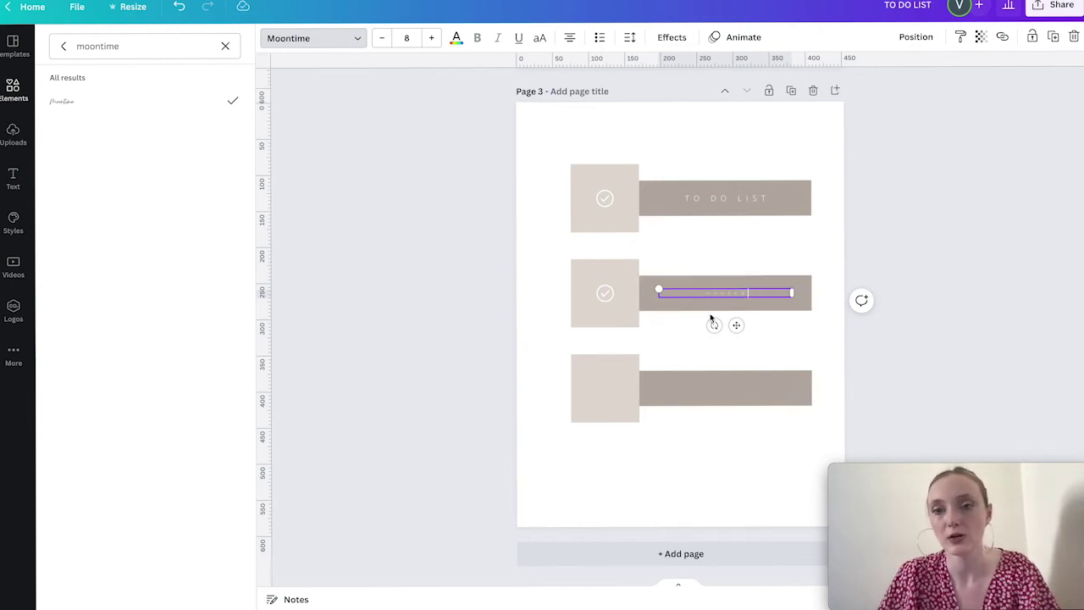
key("ctrl+a")
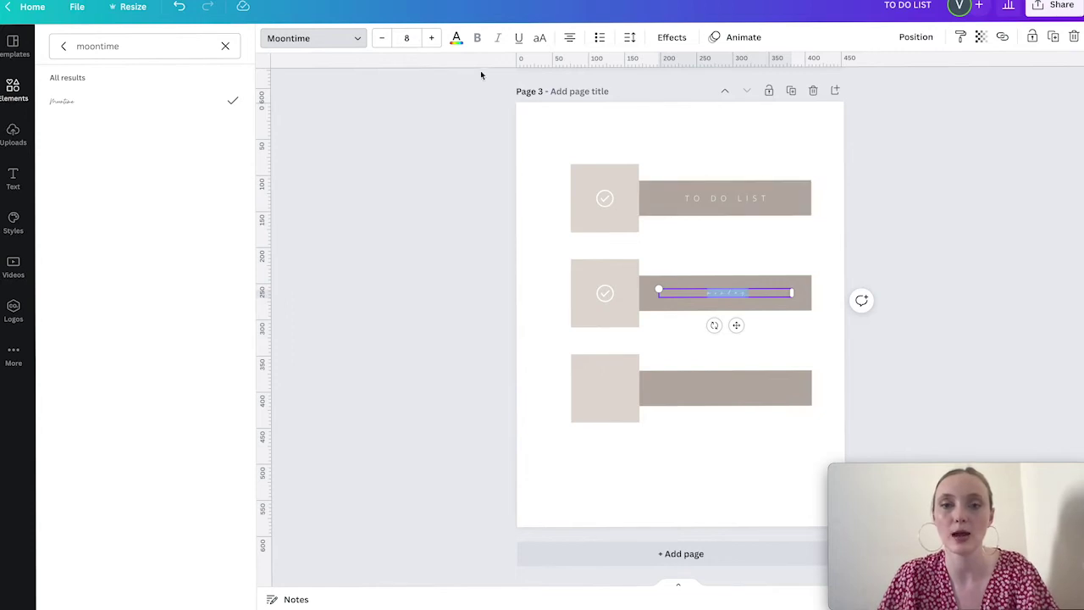
left_click_drag(791, 296, 854, 342)
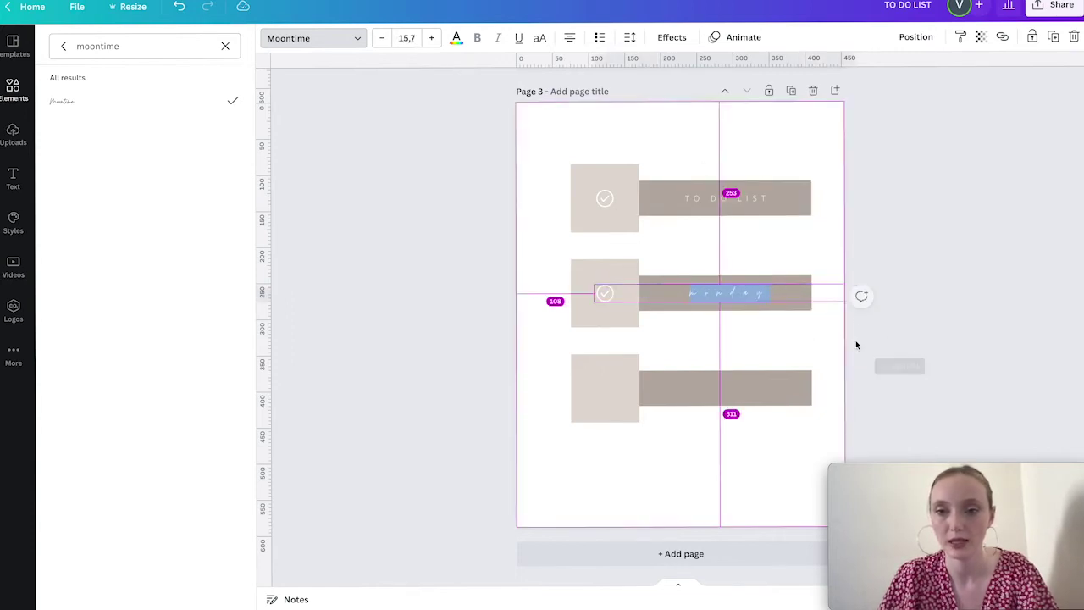
Tighten the letter spacing of the "monday" text and enlarge it to about size 18,1.
left_click(631, 38)
left_click_drag(727, 91, 703, 97)
left_click_drag(597, 298, 576, 305)
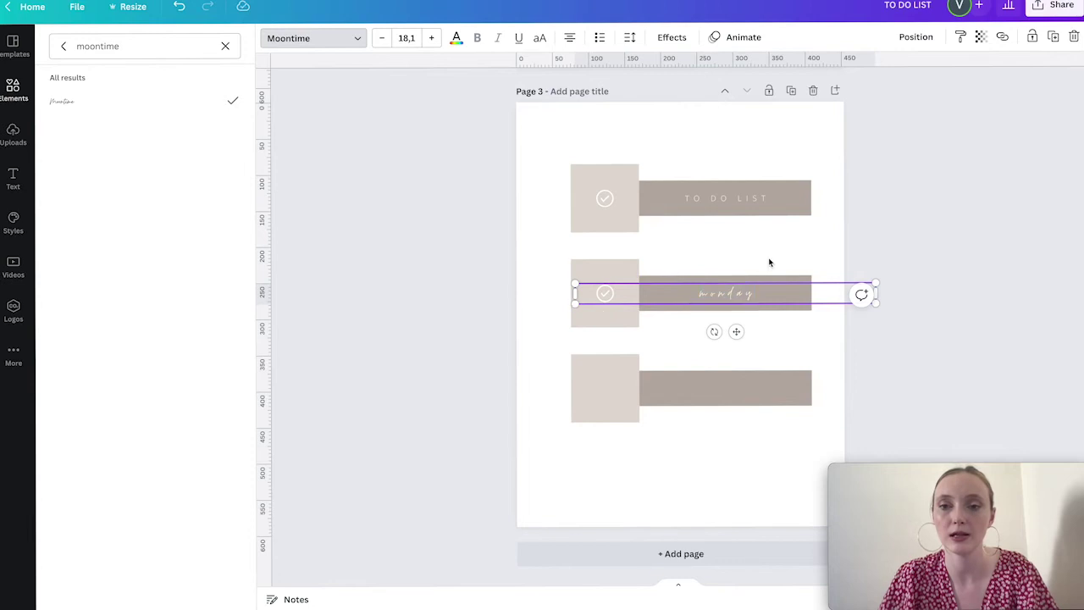
Narrow the "monday" text box to match the width of the middle bar.
left_click(769, 263)
left_click(789, 298)
left_click_drag(877, 293, 812, 293)
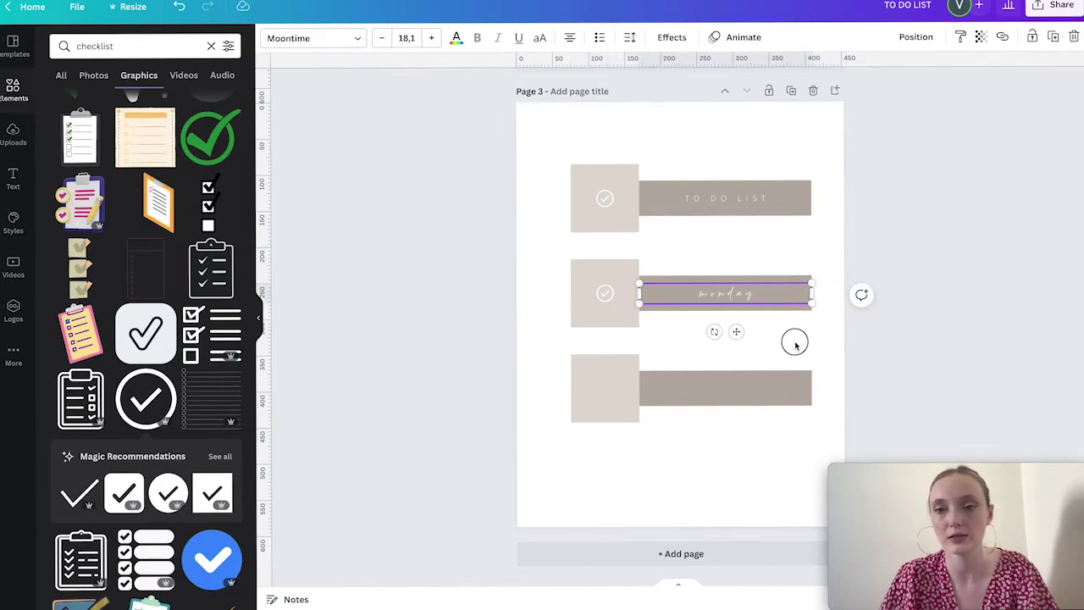
left_click(796, 344)
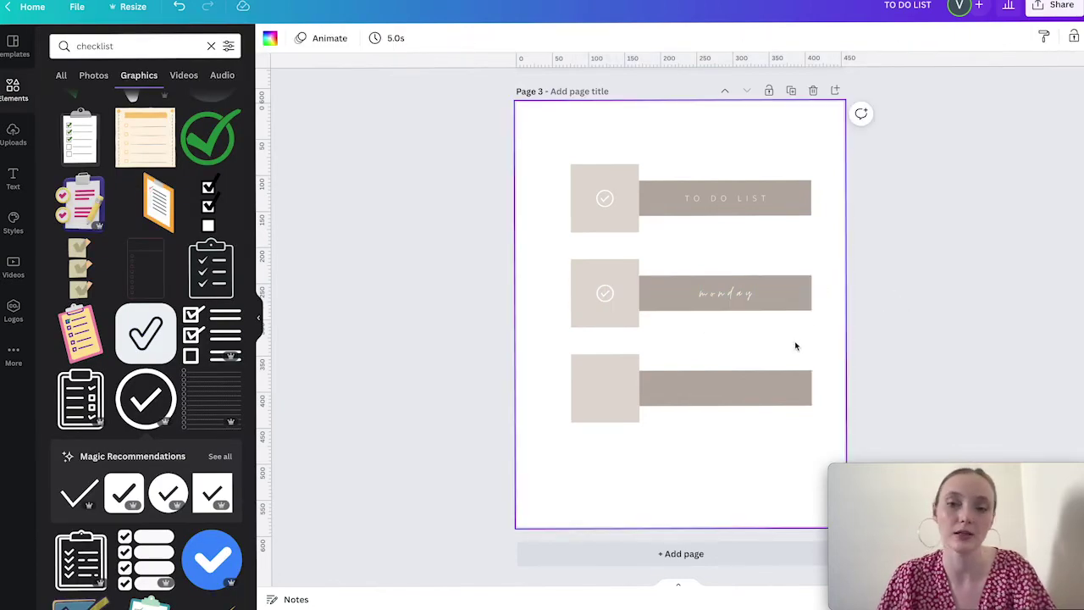
Recolour the "monday" text and the check mark icon on the middle sticker black.
left_click(775, 293)
left_click(455, 37)
left_click(95, 102)
left_click(759, 239)
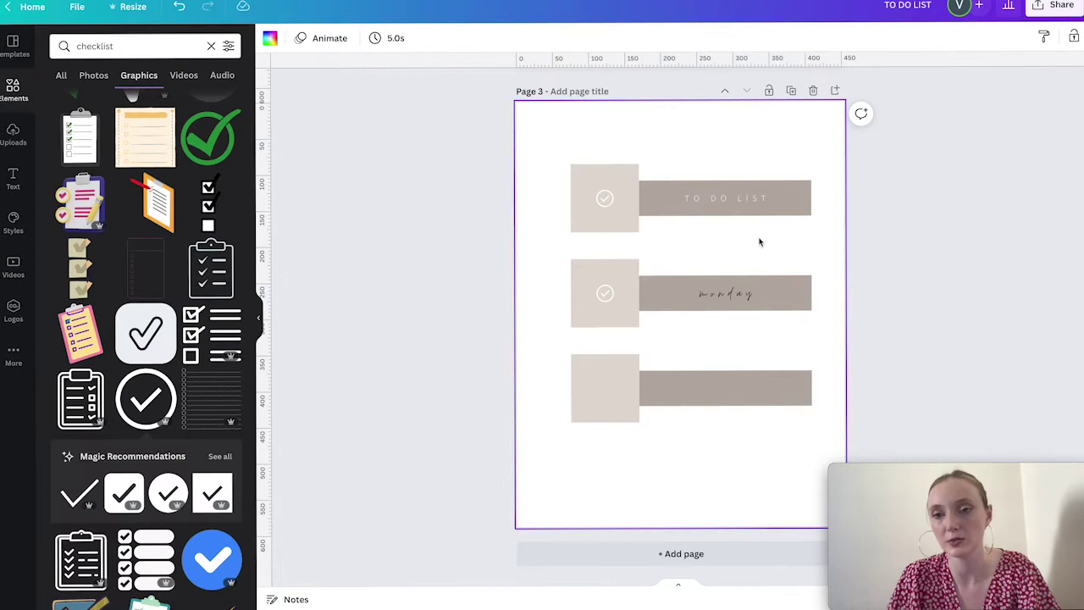
left_click(604, 293)
left_click(269, 39)
left_click(96, 103)
left_click(375, 133)
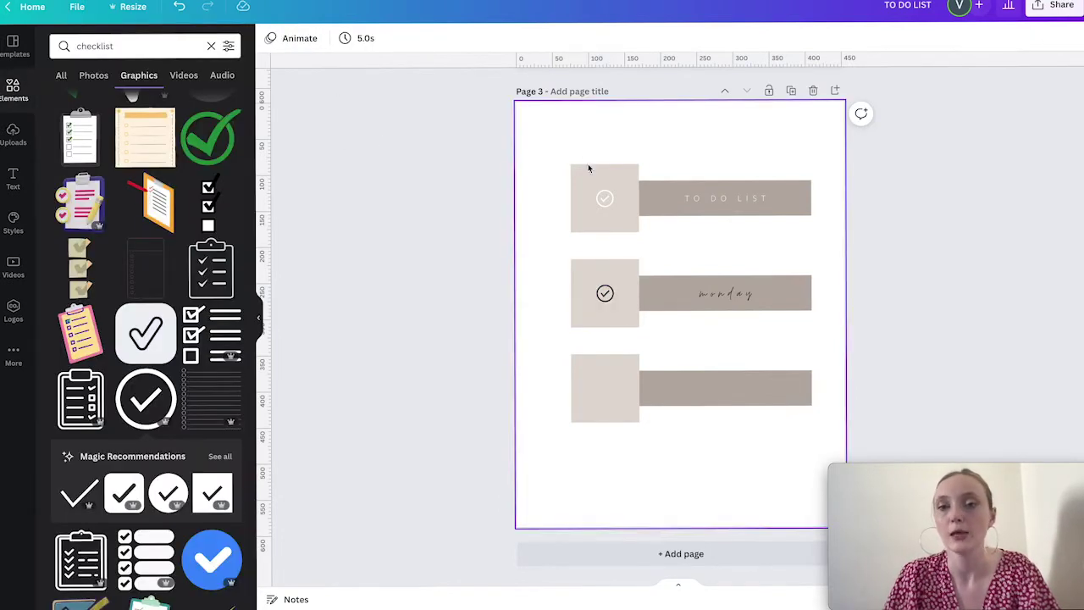
Open Flaticon in a new browser tab and search it for checklist icons.
key("ctrl+t")
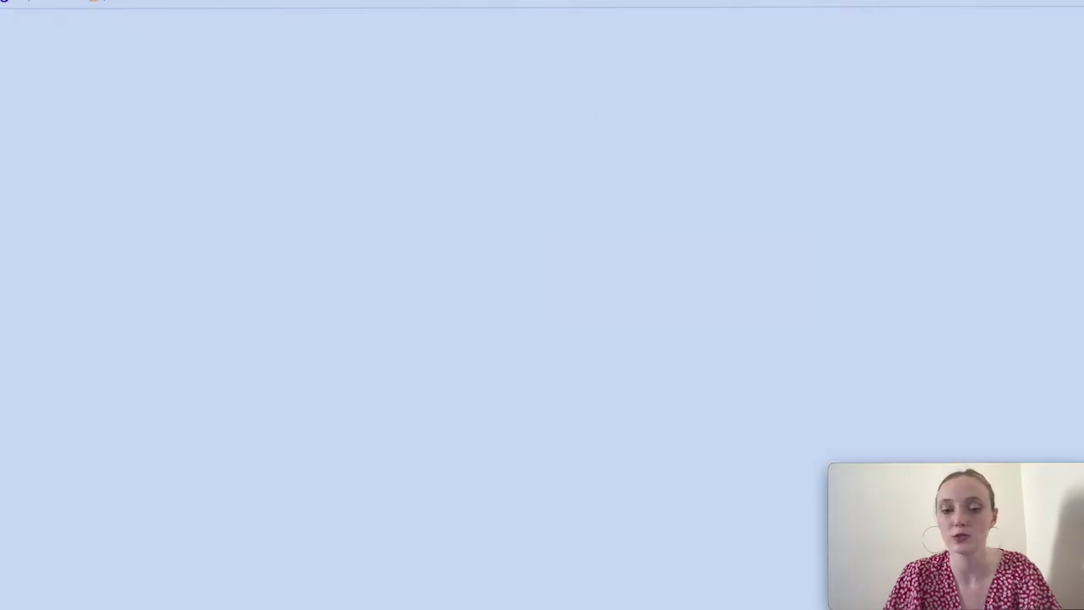
type("flaticon.co")
key("Return")
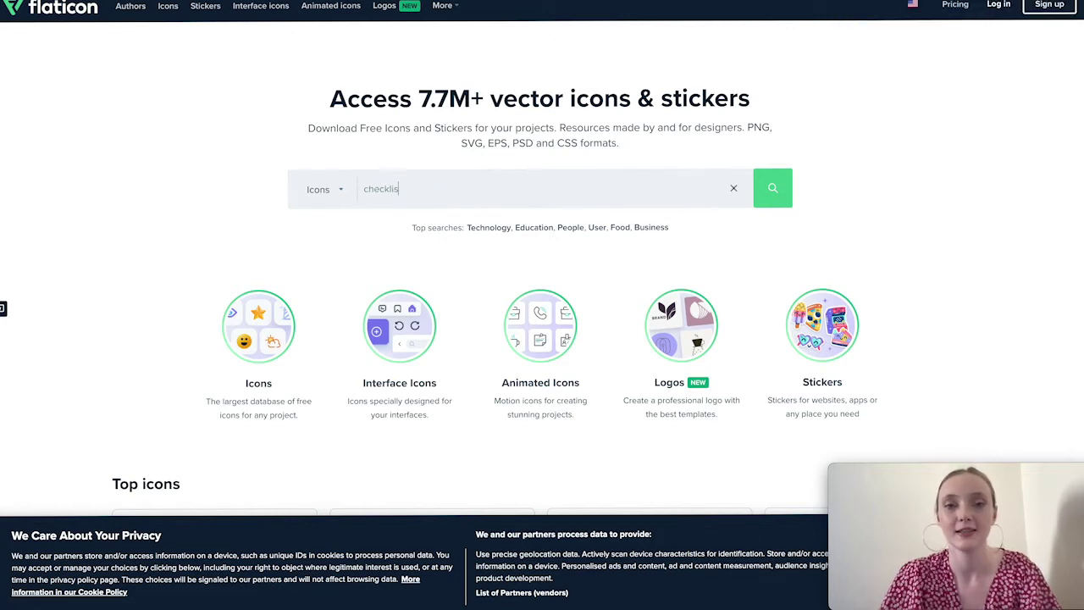
type("t")
key("Return")
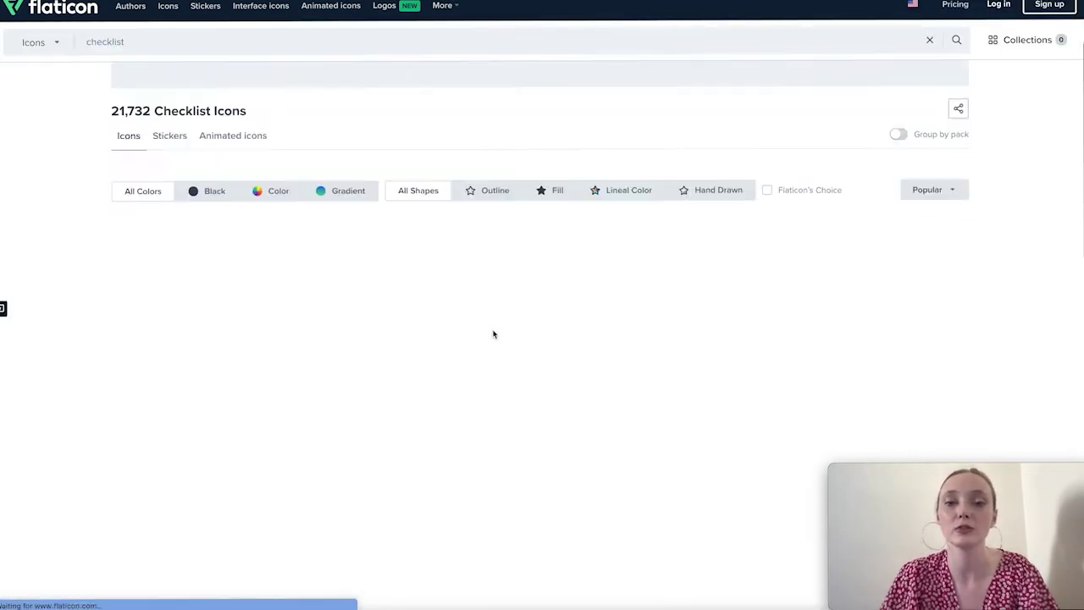
scroll(493, 335, "down", 3)
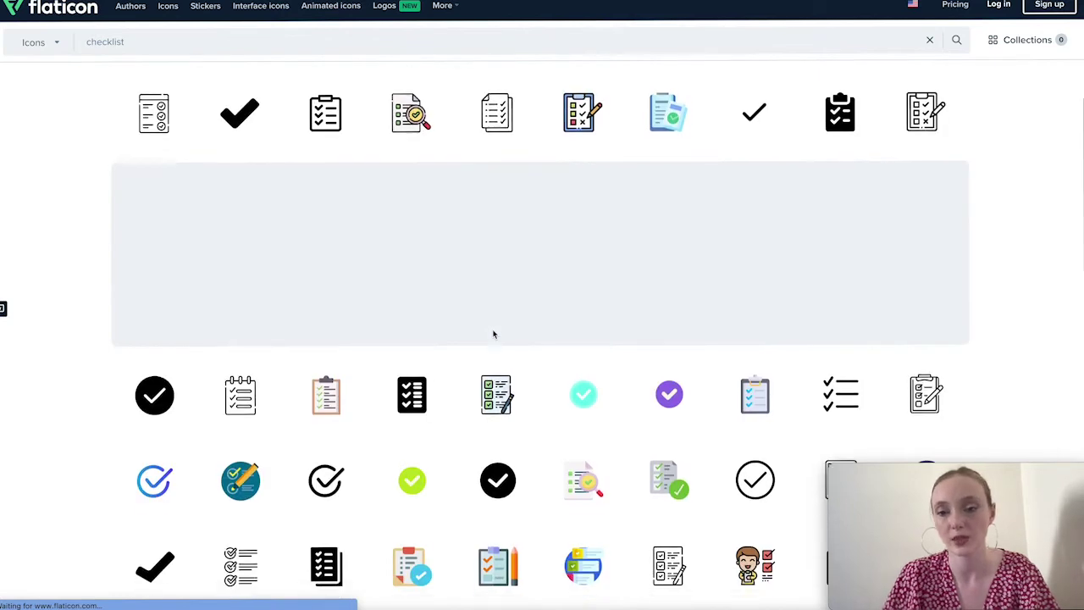
scroll(494, 334, "down", 1)
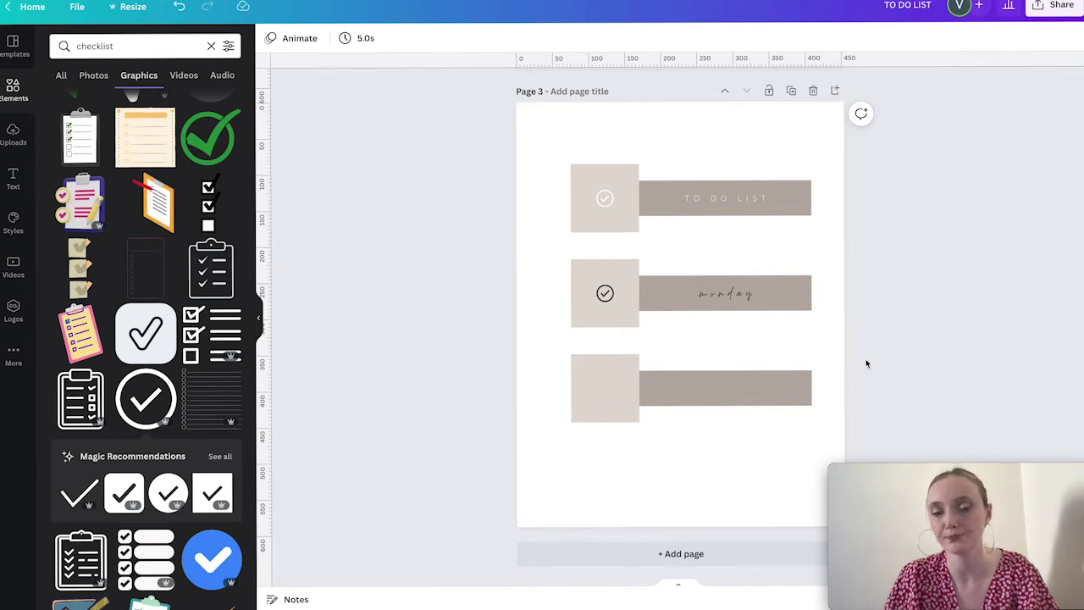
Return to the Canva design and recolour the "monday" text and the middle sticker's check mark icon white.
left_click(703, 301)
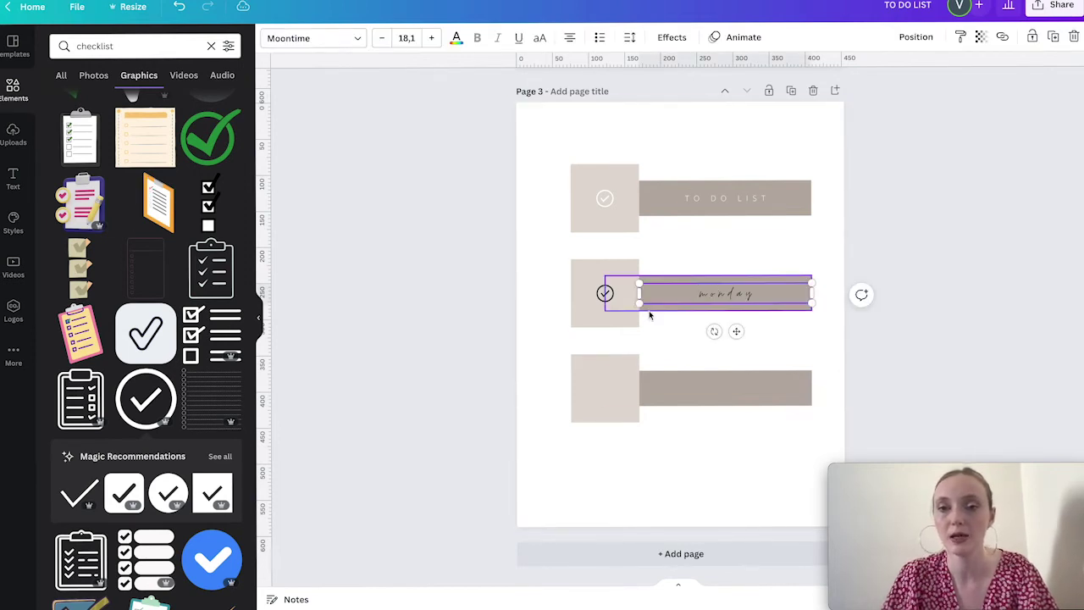
left_click(603, 297, "shift")
left_click(456, 37)
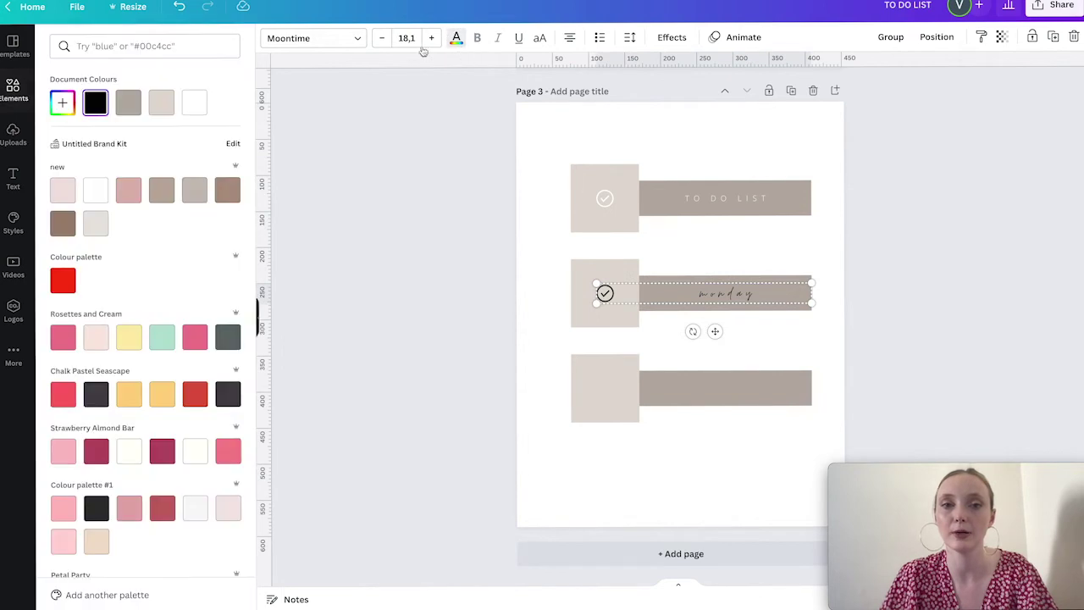
left_click(202, 103)
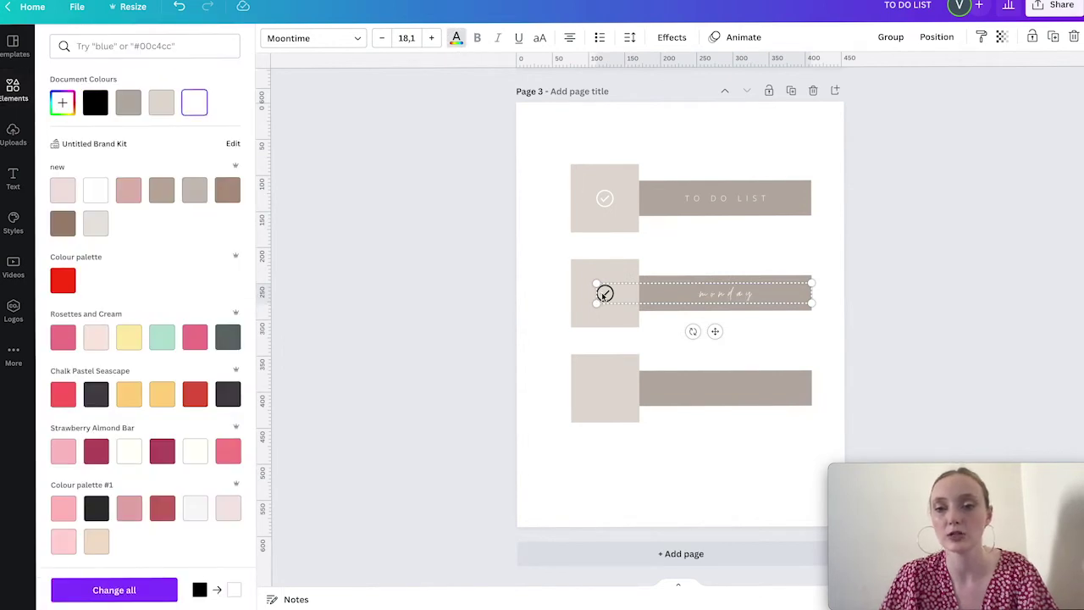
left_click(456, 37)
left_click(611, 310)
left_click(604, 293)
left_click(269, 39)
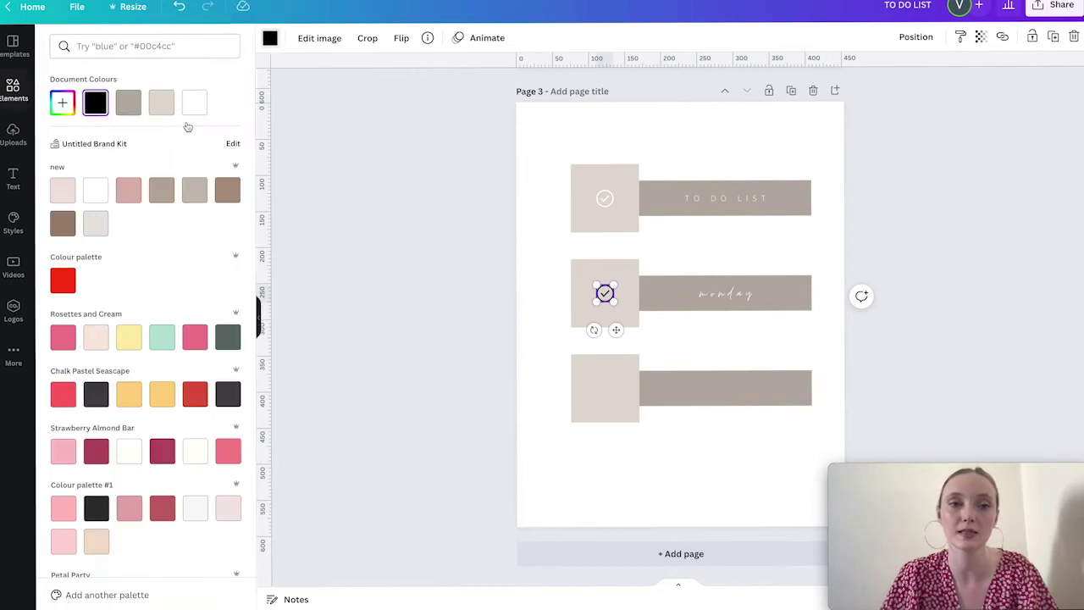
left_click(194, 103)
left_click(439, 313)
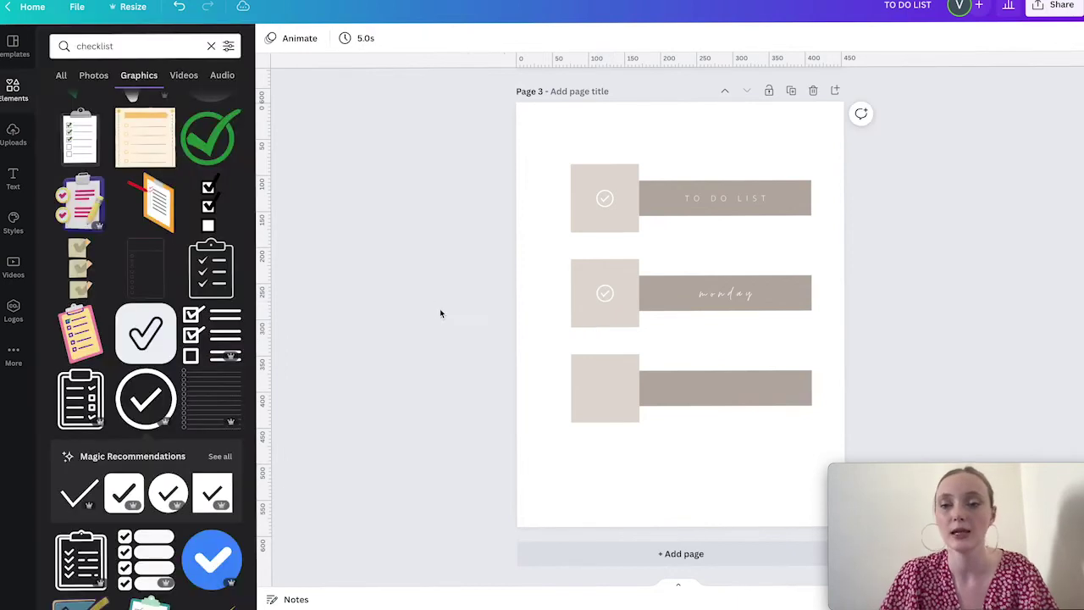
Copy the "monday" text and check mark icon onto the bottom sticker and change the copied text to "weekend".
left_click(707, 309)
left_click(605, 293, "shift")
left_click_drag(779, 297, 765, 389)
left_click(706, 388)
double_click(707, 388)
type("weekend")
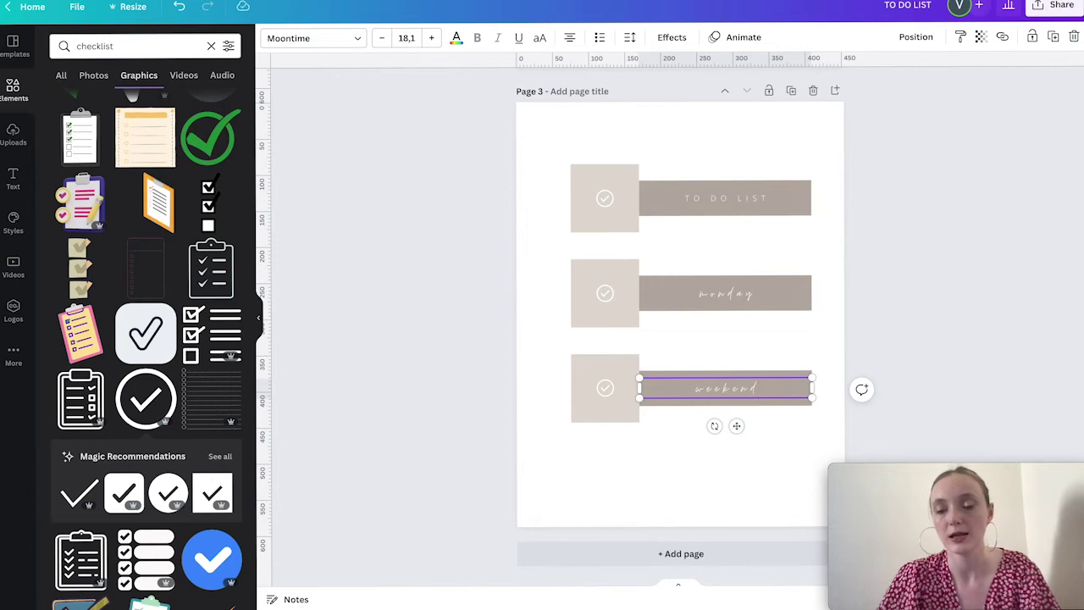
Replace the bottom square's check mark with a white hand-drawn sun graphic found by searching "sun", scaled down to fit inside the square.
left_click(608, 395)
key("Delete")
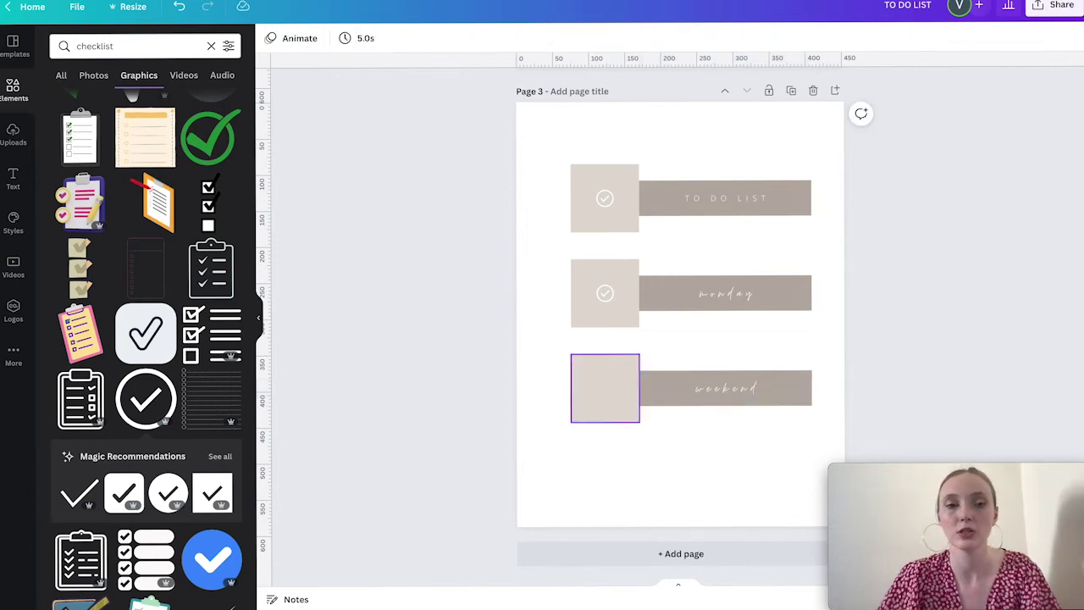
left_click(98, 47)
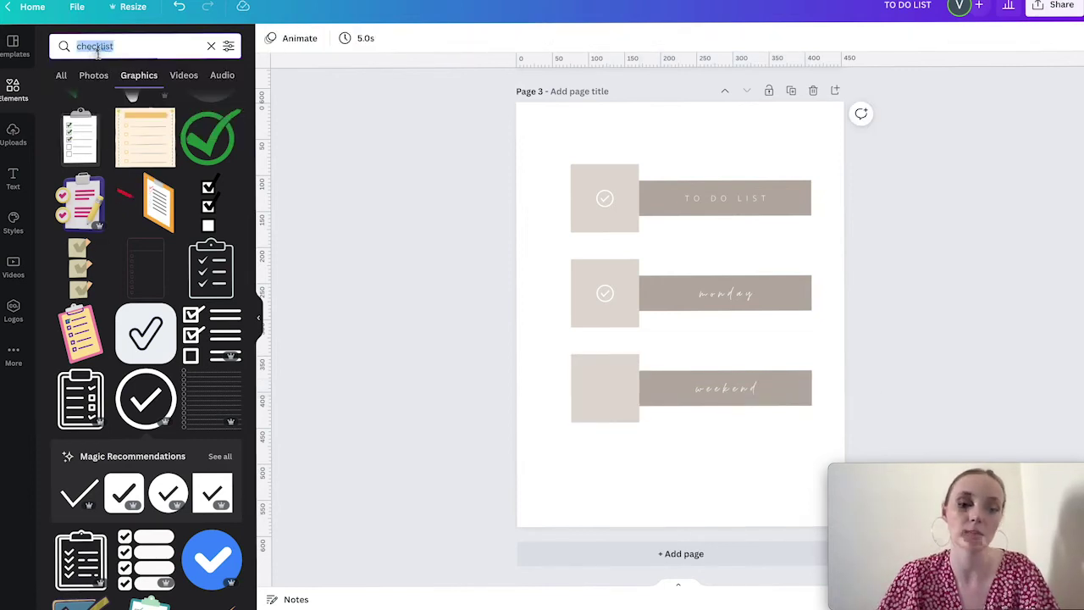
type("sun")
key("Return")
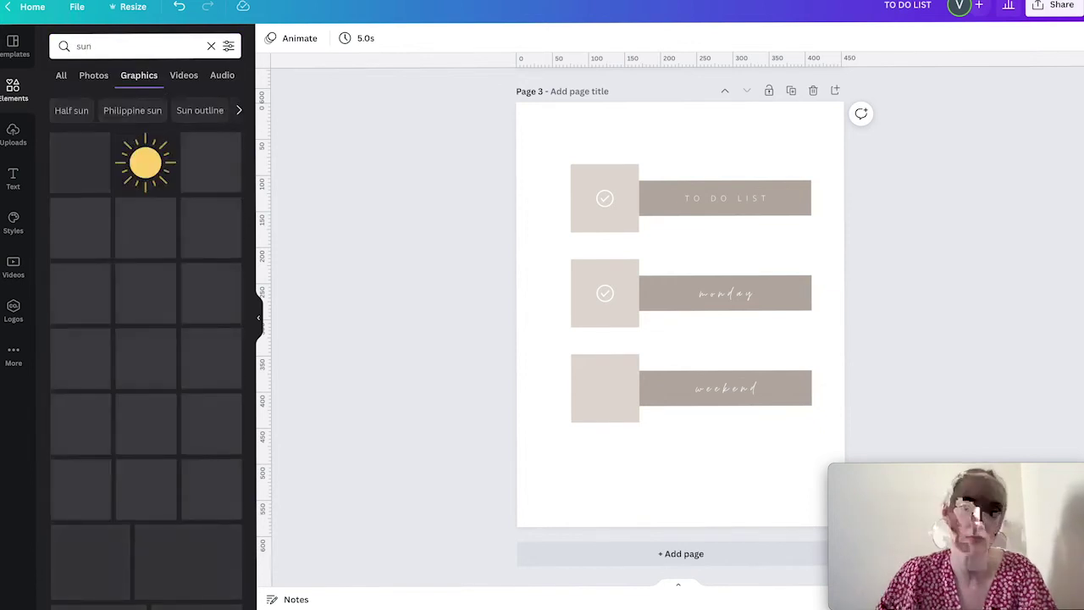
left_click(81, 293)
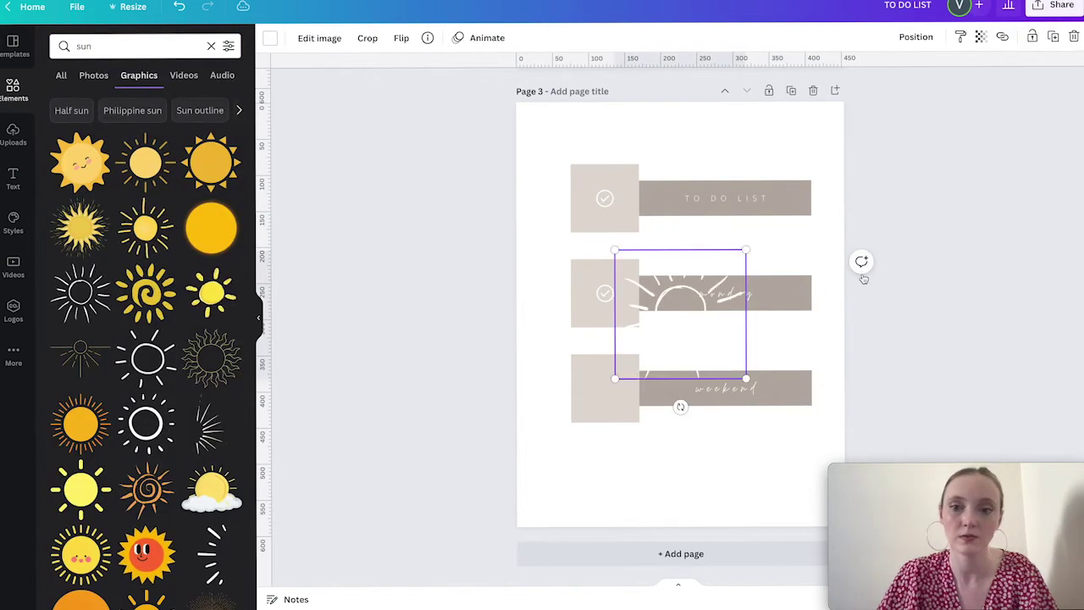
left_click_drag(746, 250, 702, 293)
left_click_drag(646, 355, 571, 430)
left_click(734, 476)
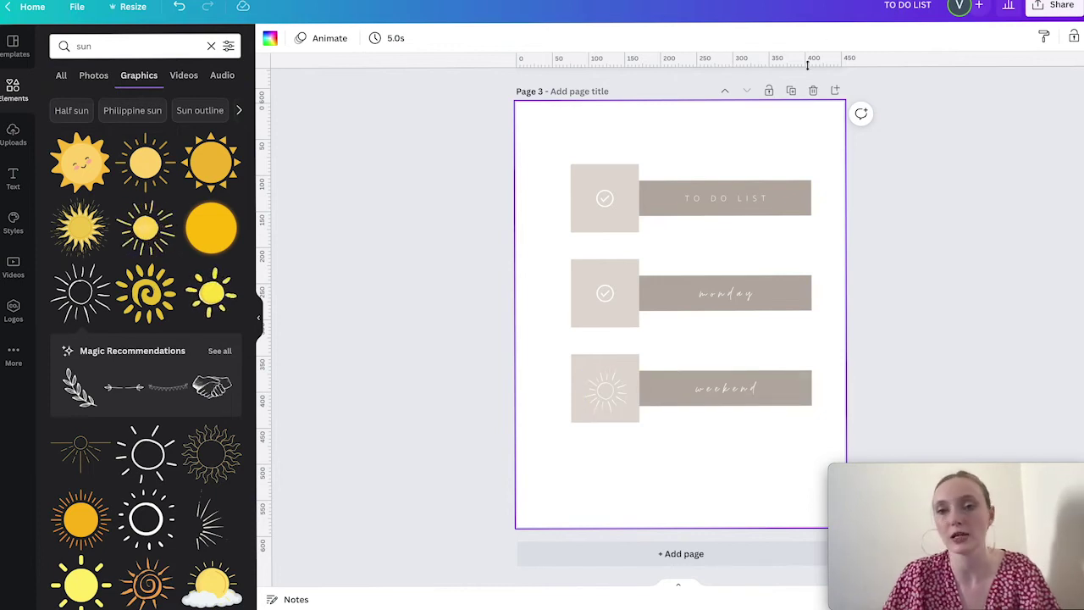
Group the elements of each of the three stickers, "TO DO LIST", "monday" and "weekend", into separate groups.
left_click_drag(532, 142, 810, 229)
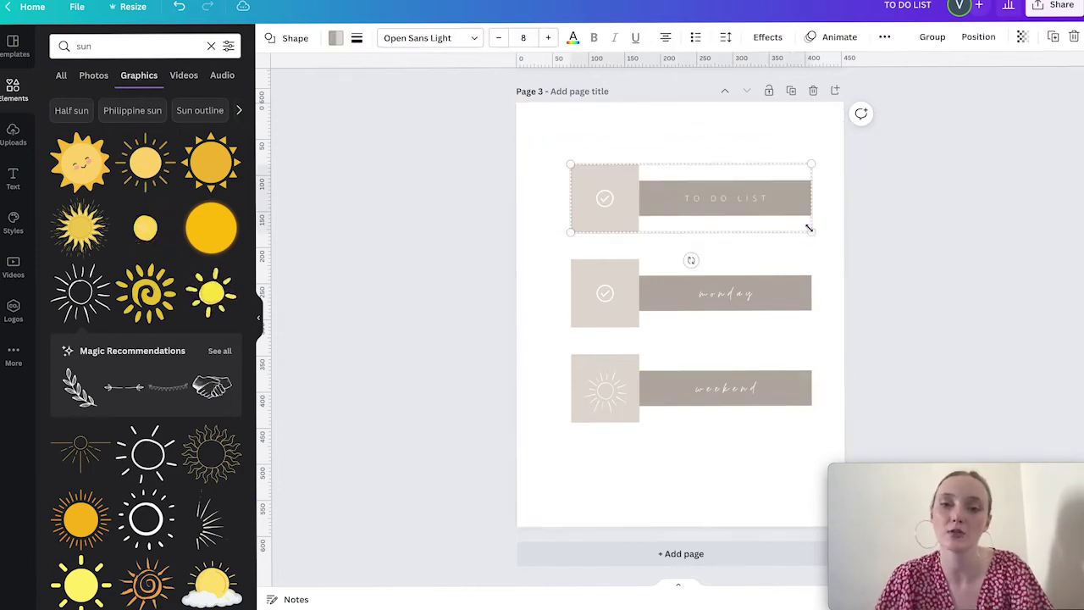
key("ctrl+z")
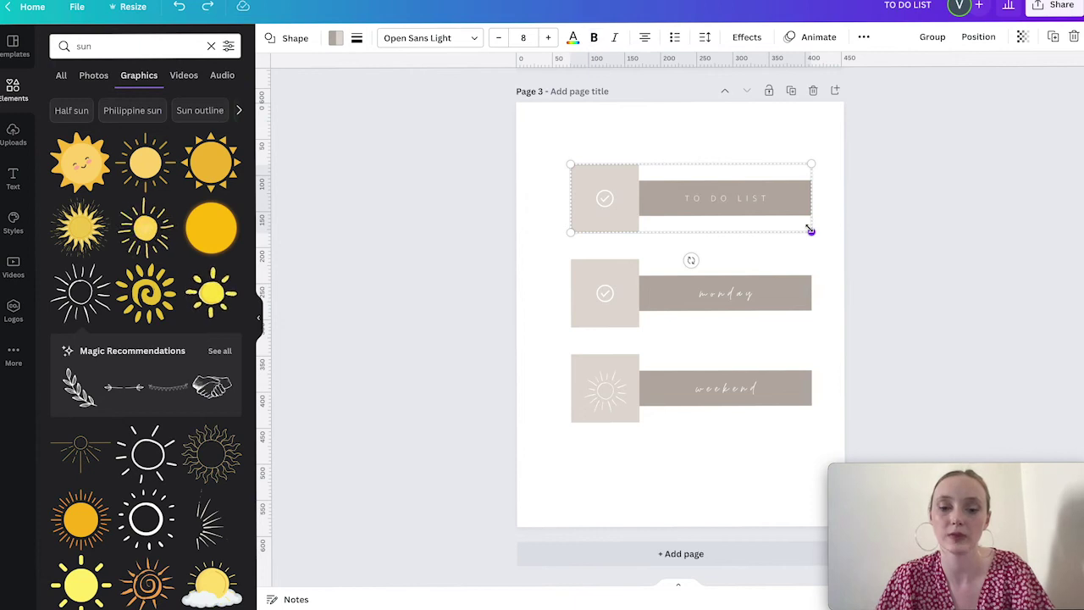
key("ctrl+g")
left_click_drag(522, 268, 862, 322)
key("ctrl+g")
left_click_drag(526, 339, 927, 483)
key("ctrl+g")
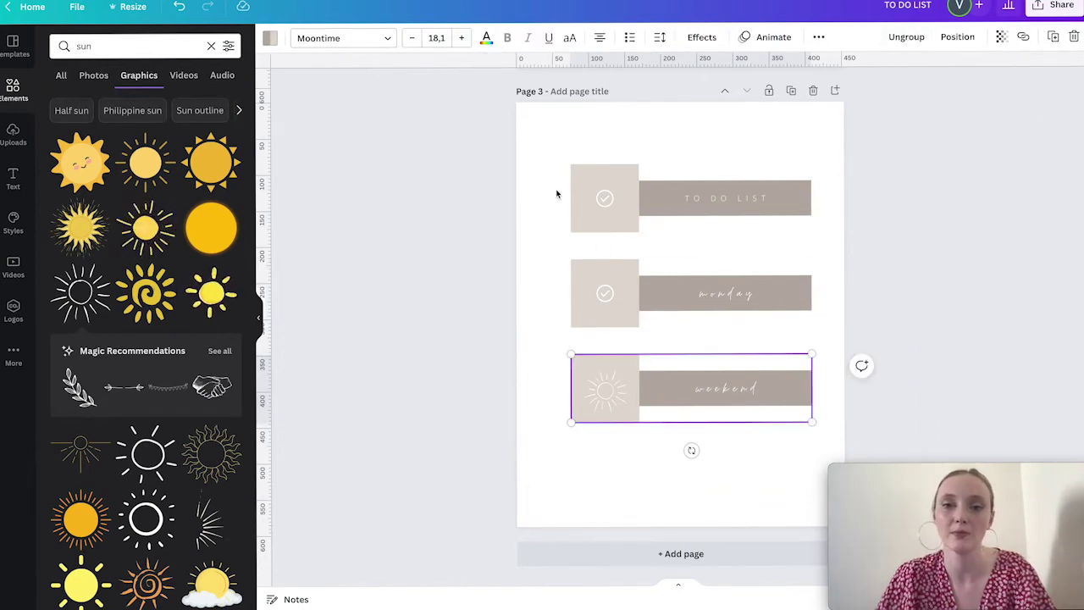
Space the three grouped stickers evenly in the vertical direction, discarding a middle alignment tried first.
left_click_drag(696, 120, 697, 565)
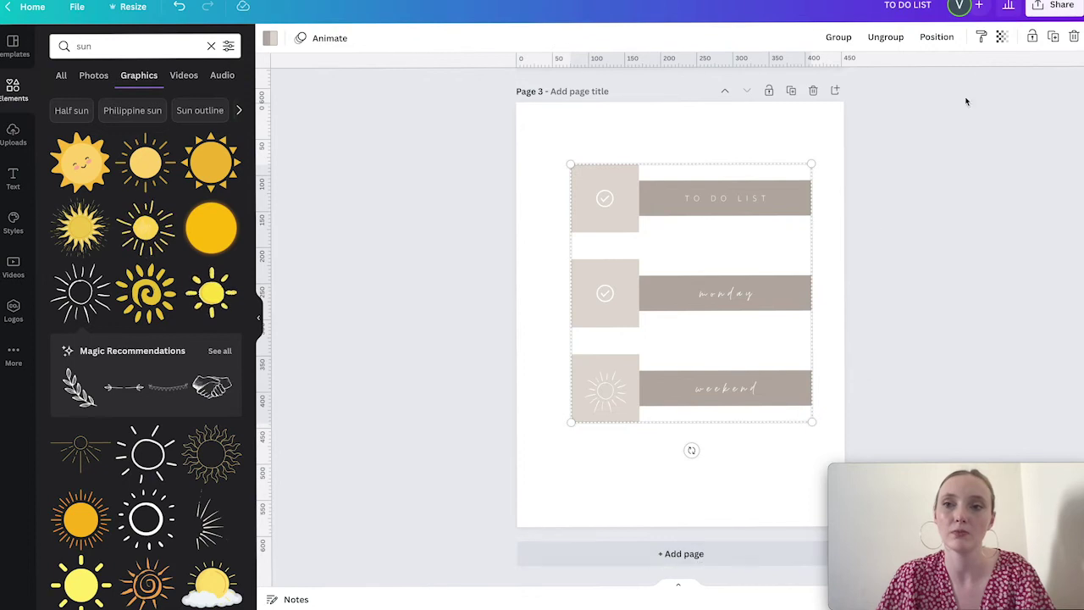
left_click(937, 36)
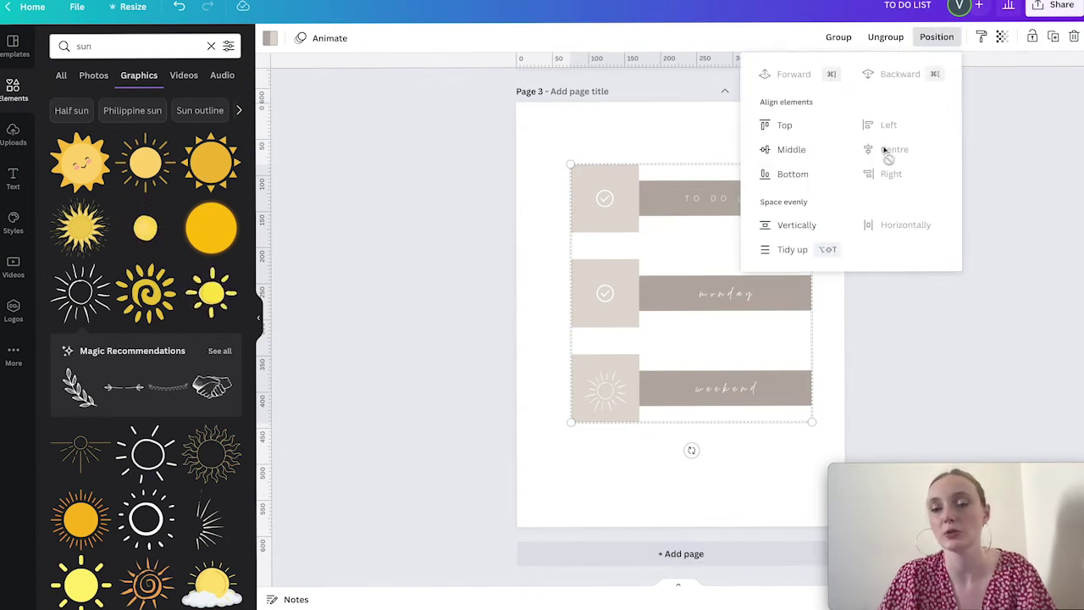
left_click(790, 150)
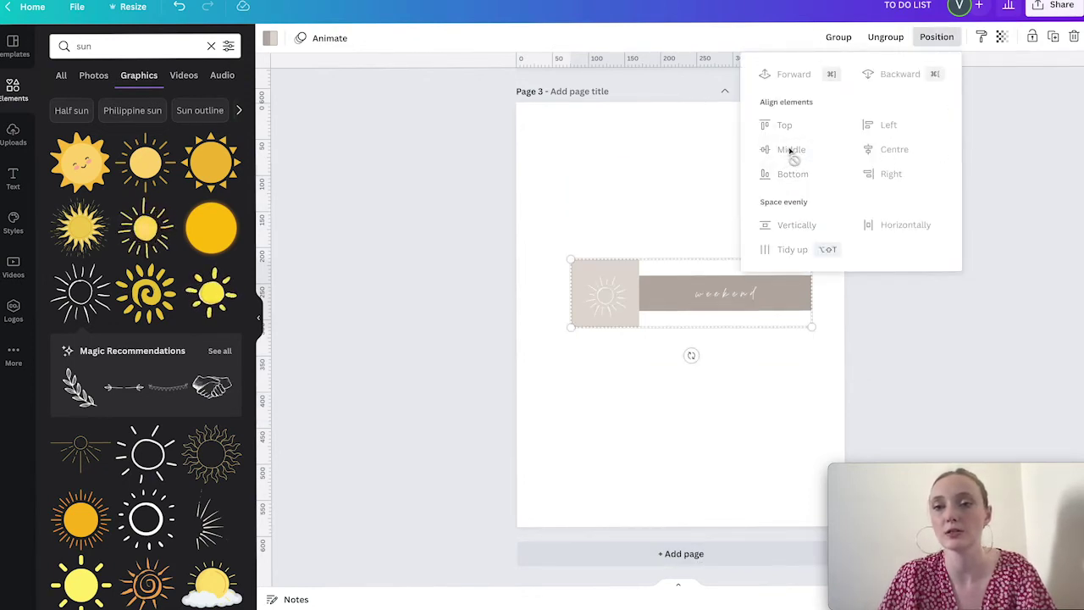
key("super+z")
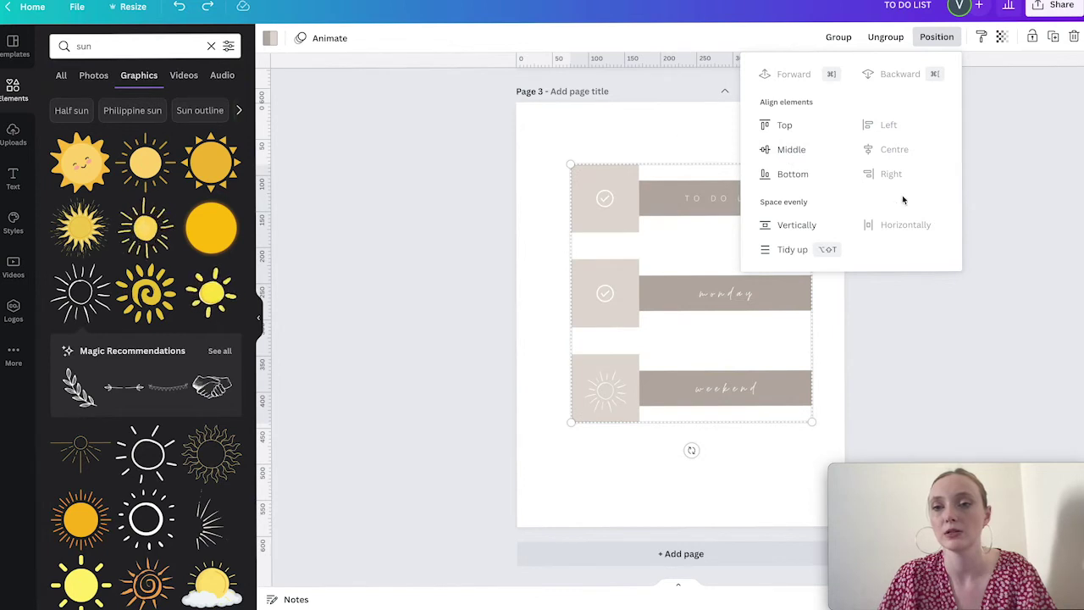
left_click(780, 226)
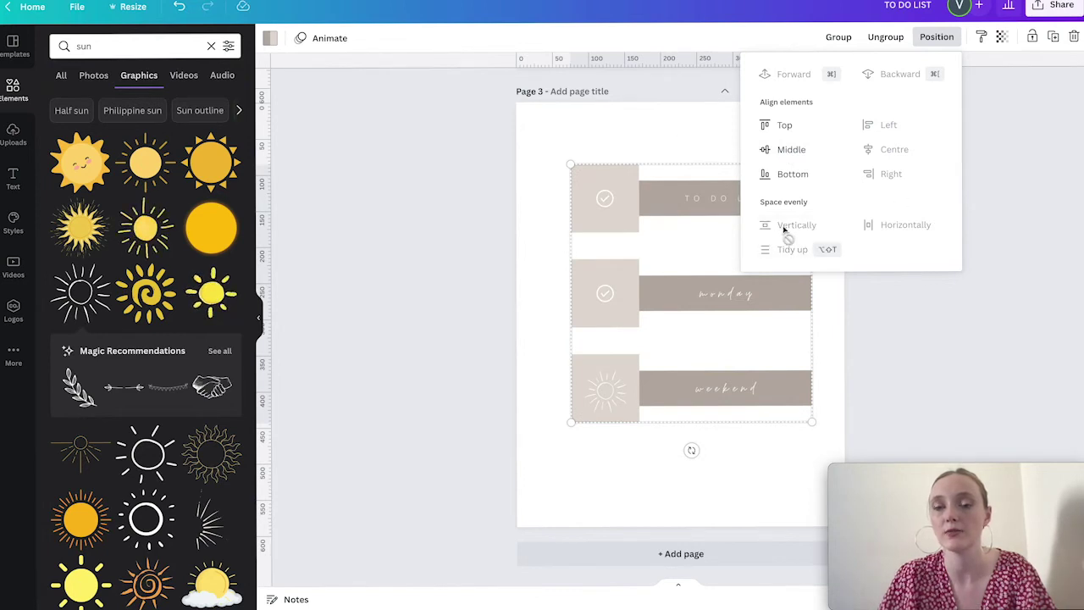
key("Escape")
Shift all three grouped stickers together slightly left so they sit centred horizontally on the page.
left_click_drag(645, 127, 700, 555)
left_click_drag(729, 294, 718, 294)
left_click(876, 216)
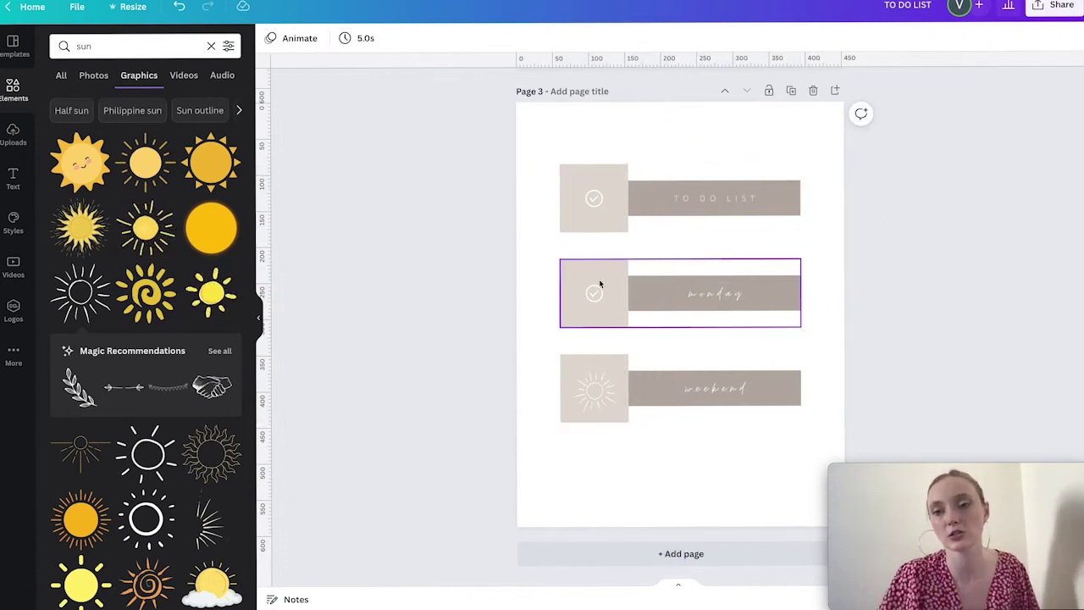
Duplicate page 3 with its three finished stickers.
left_click(627, 155)
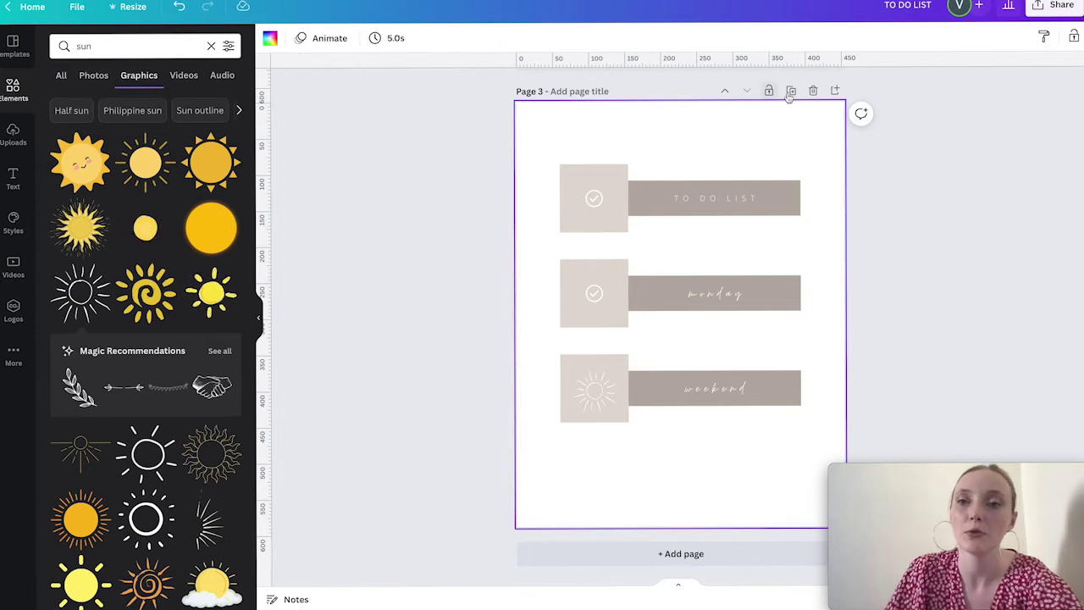
left_click(792, 95)
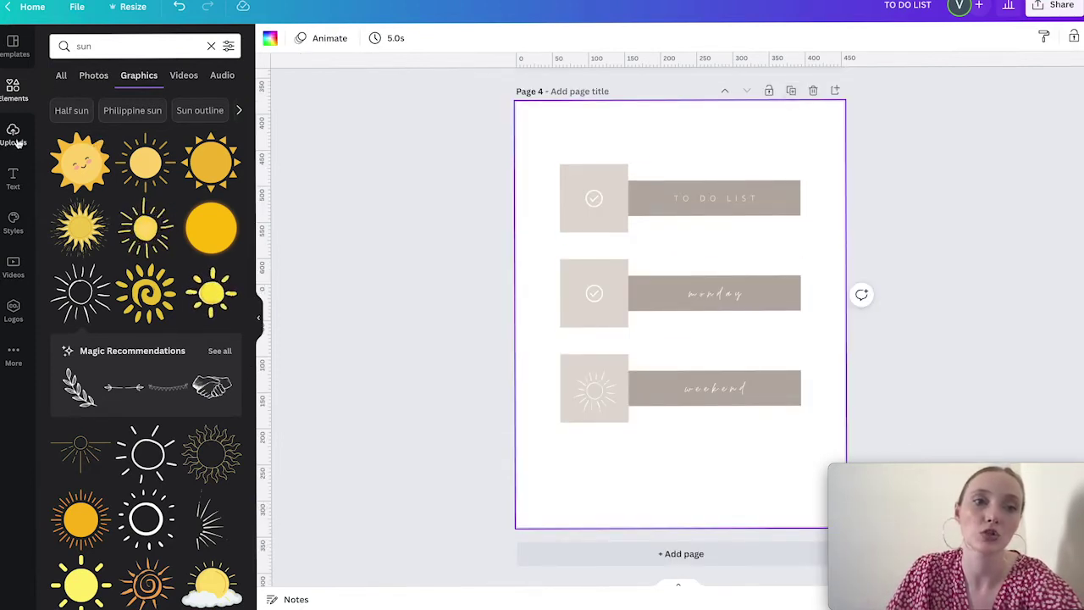
Try the Rosettes and Cream, Chalk Pastel Seascape and new brand palettes on page 4.
left_click(14, 222)
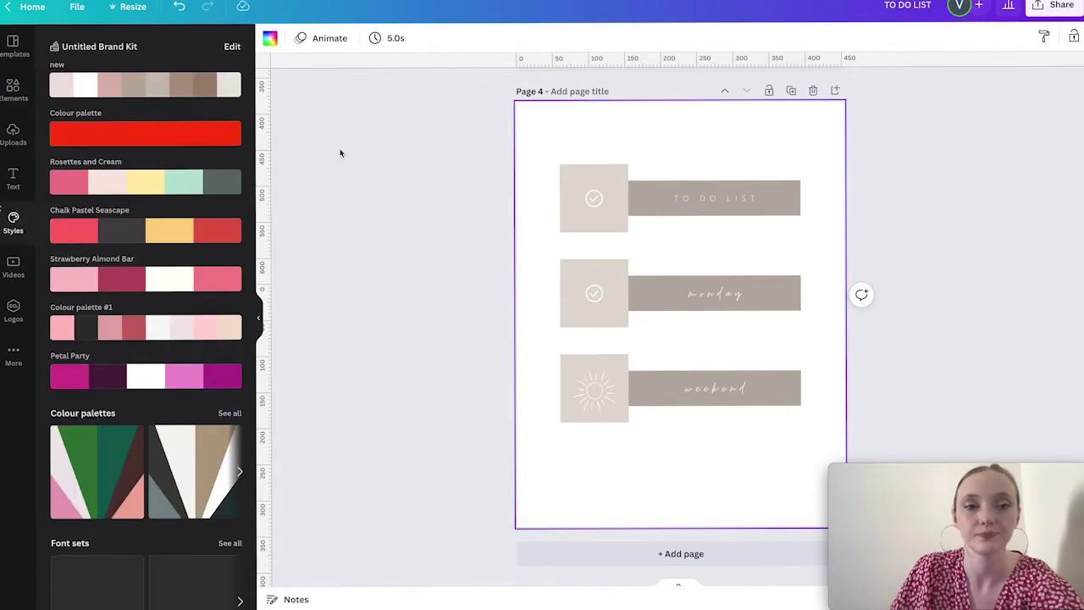
left_click(186, 191)
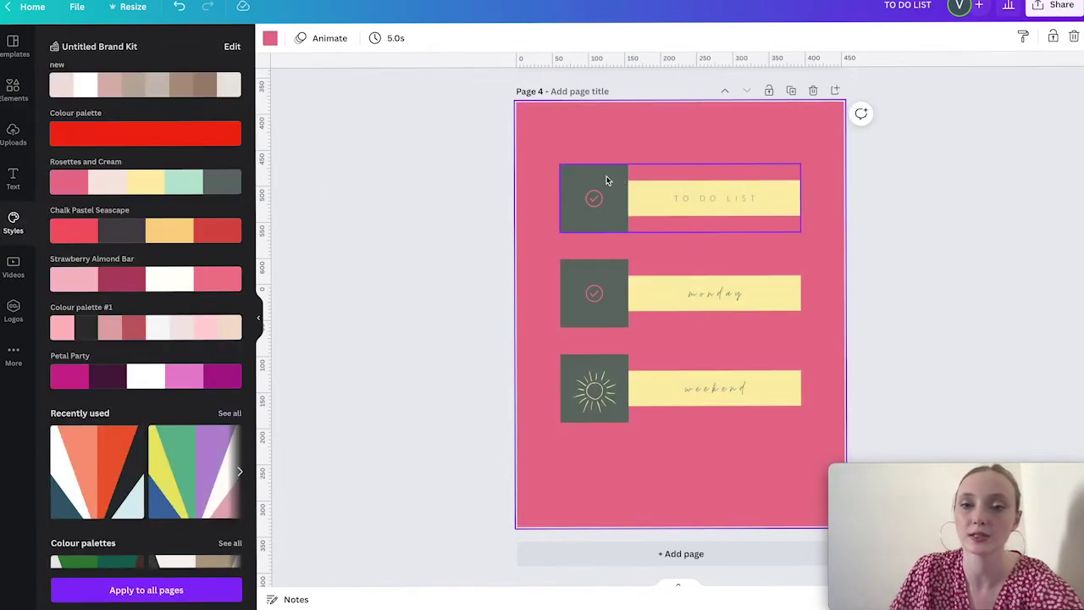
left_click(166, 231)
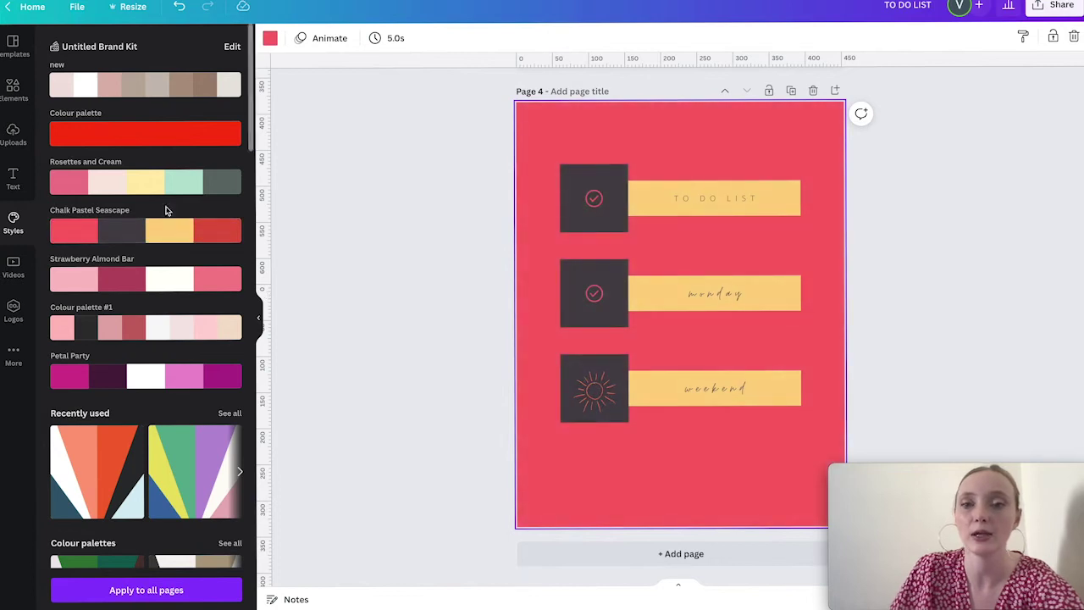
left_click(118, 83)
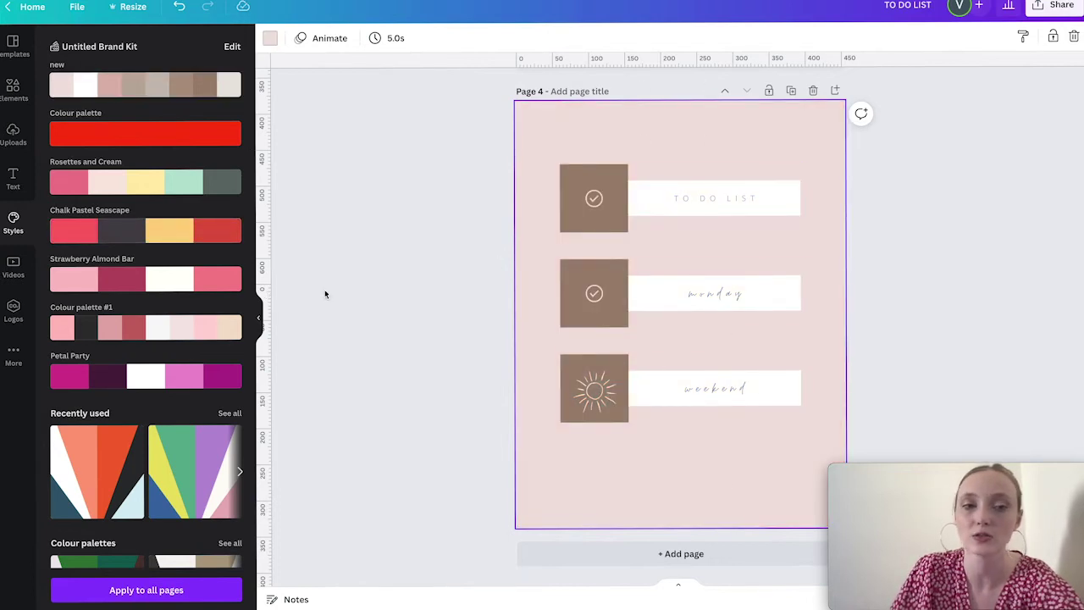
Recolour page 4 with the recently used blue, green, purple and pink palette, then make the page background white.
scroll(160, 351, "down", 5)
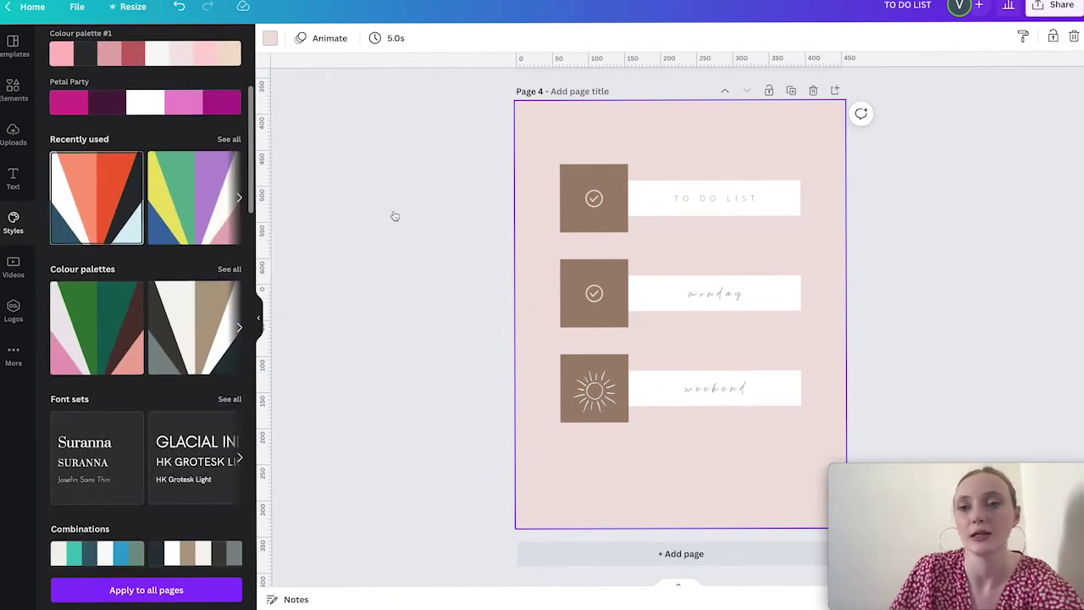
key("ctrl+z")
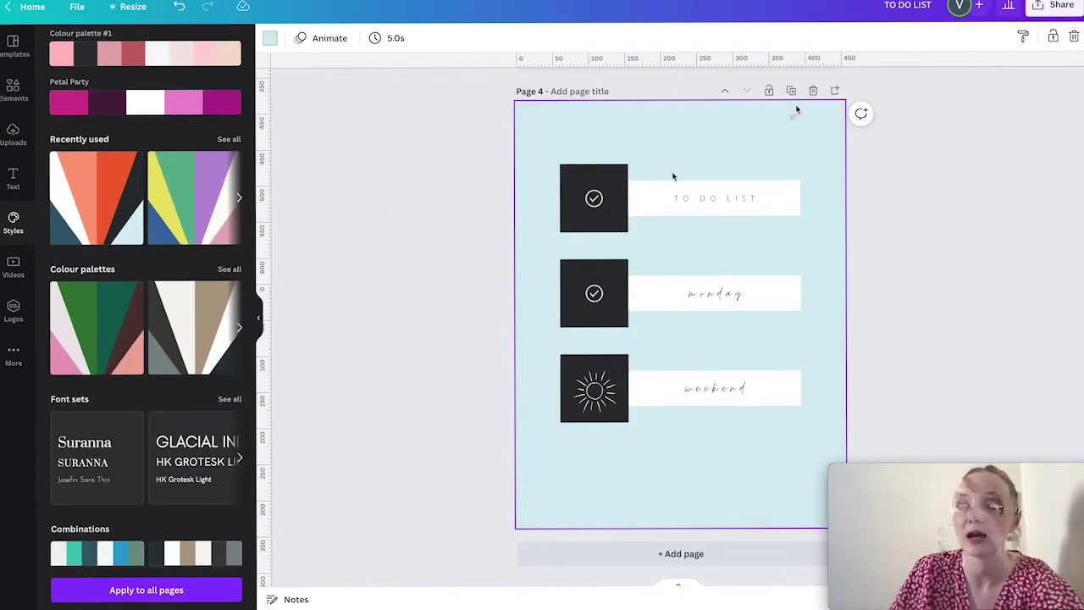
key("ctrl+y")
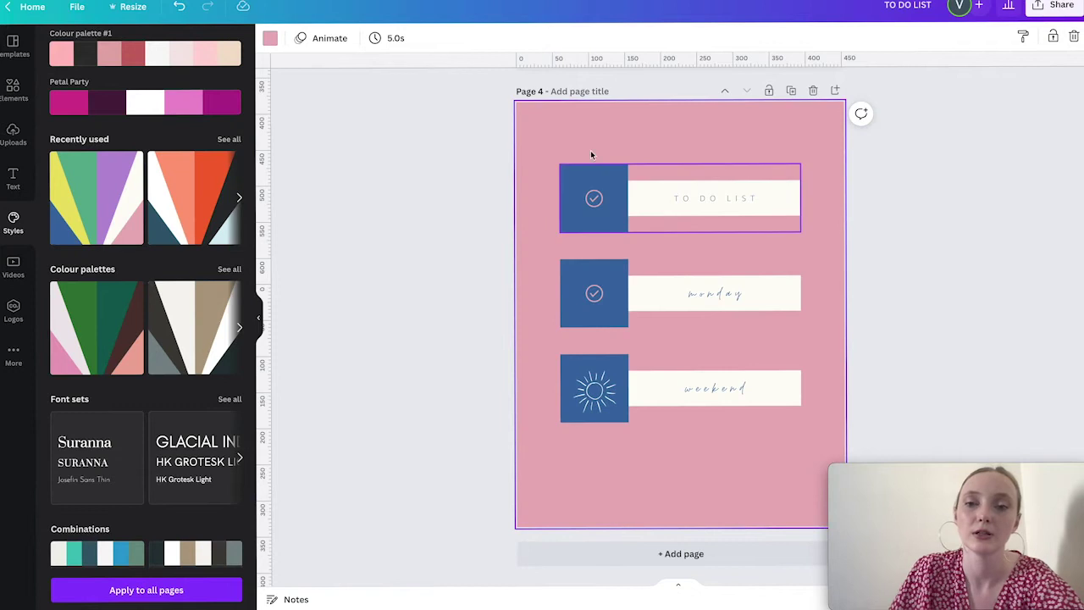
key("ctrl+z")
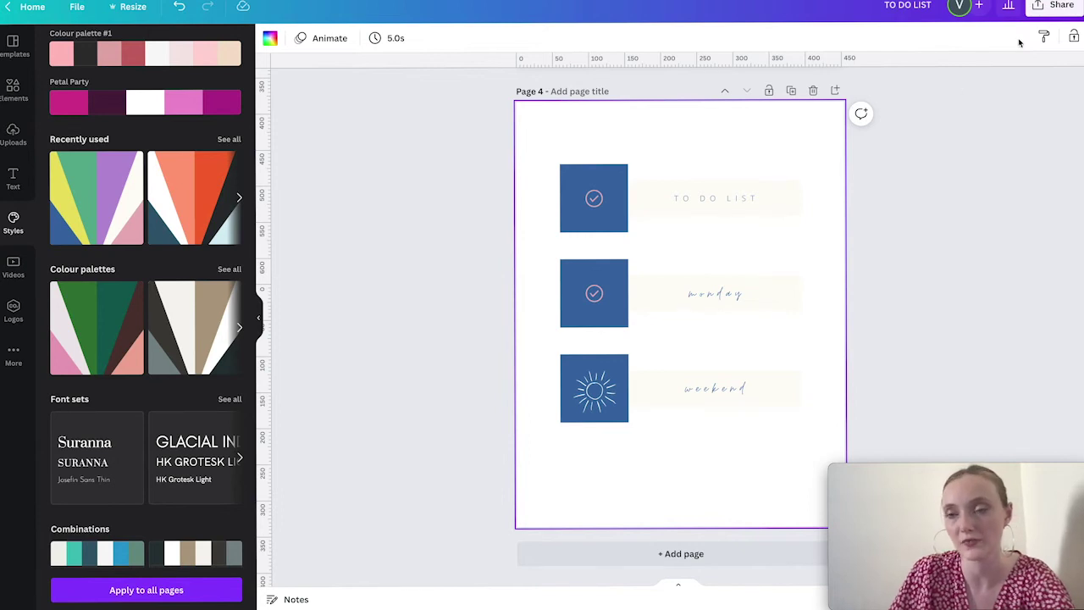
Copy the image with four muted colour circles from page 1 and paste it onto page 4.
scroll(712, 149, "up", 10)
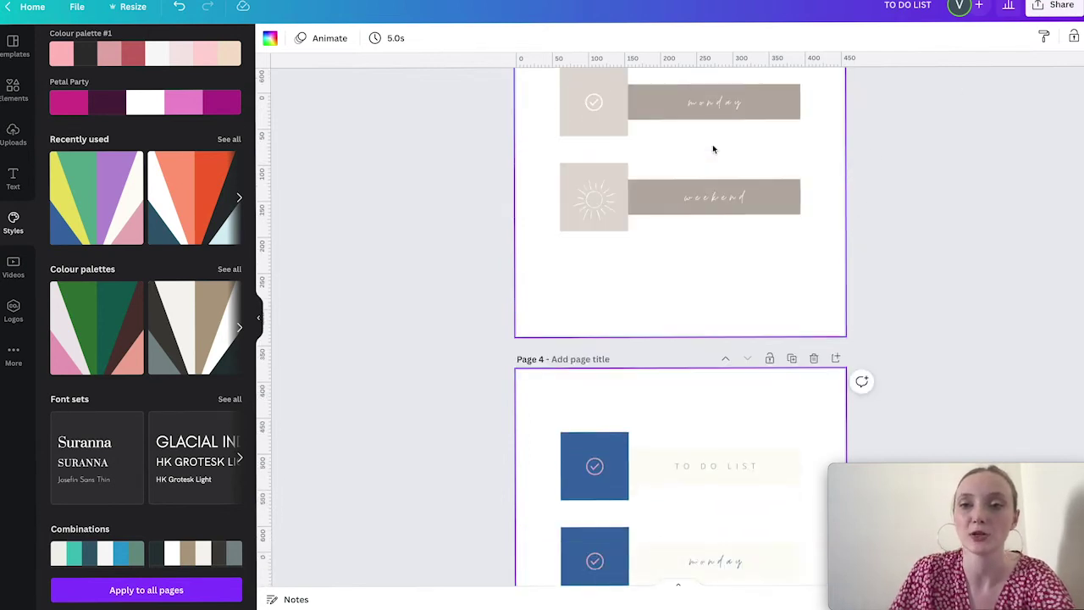
key("ctrl+z")
key("ctrl+z")
key("ctrl+z")
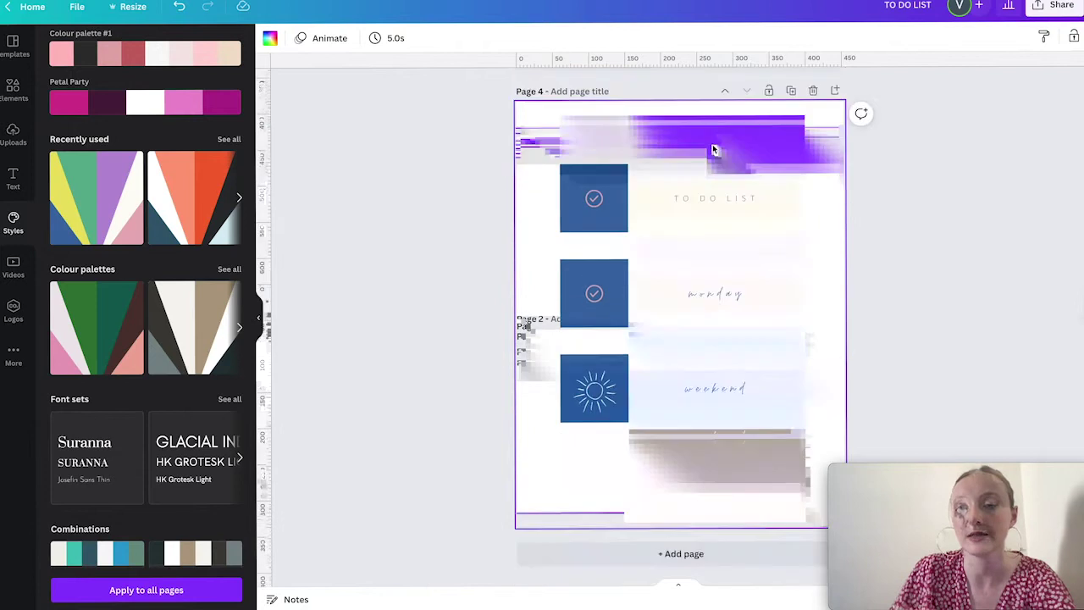
key("ctrl+z")
key("ctrl+z")
key("ctrl+z")
key("ctrl+z")
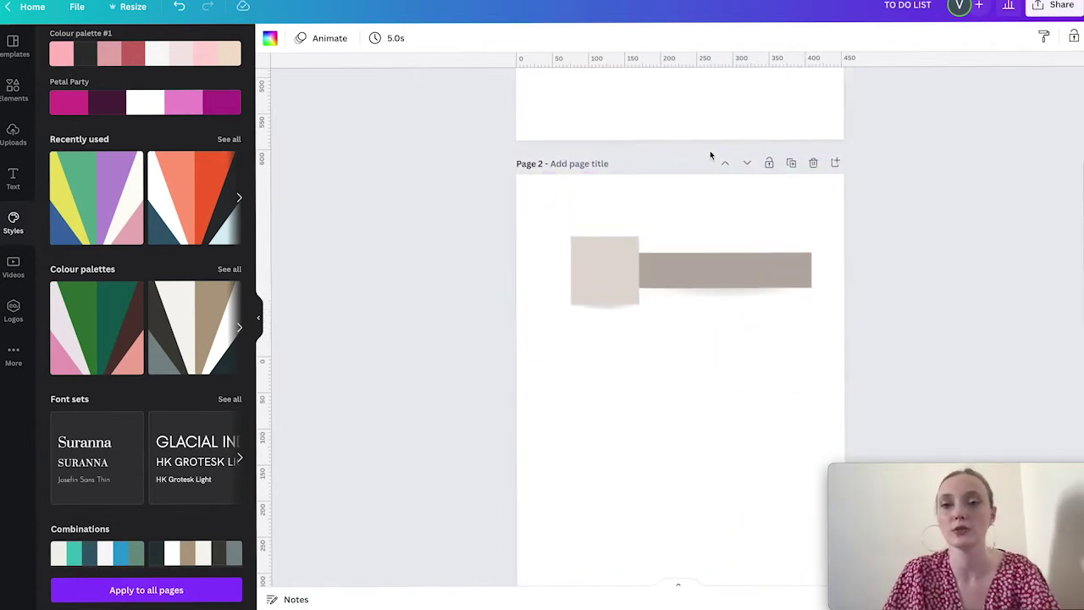
key("ctrl+z")
key("ctrl+z")
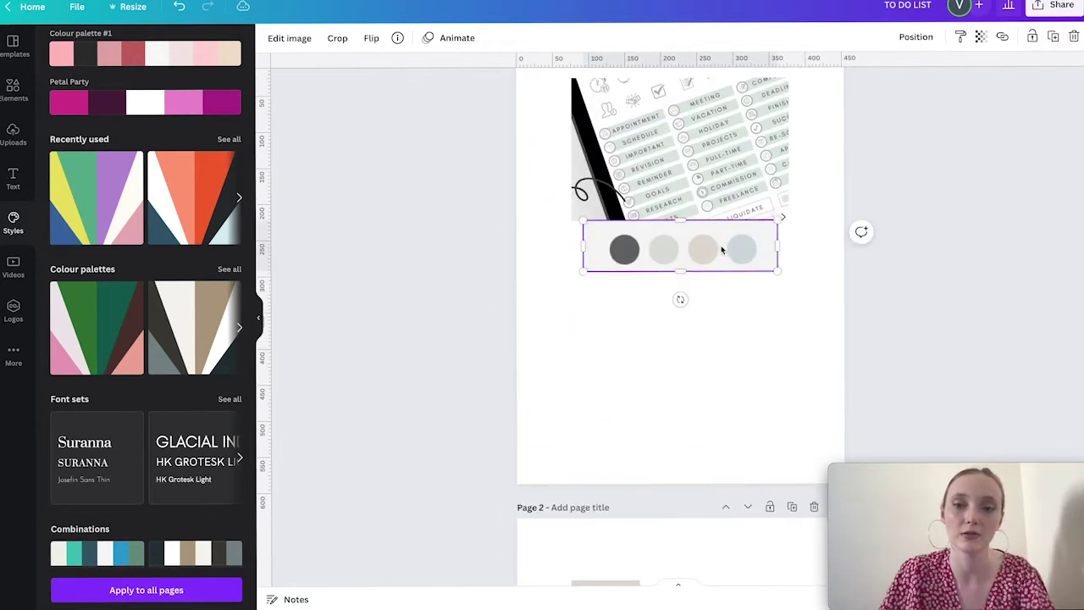
key("ctrl+z")
key("ctrl+z")
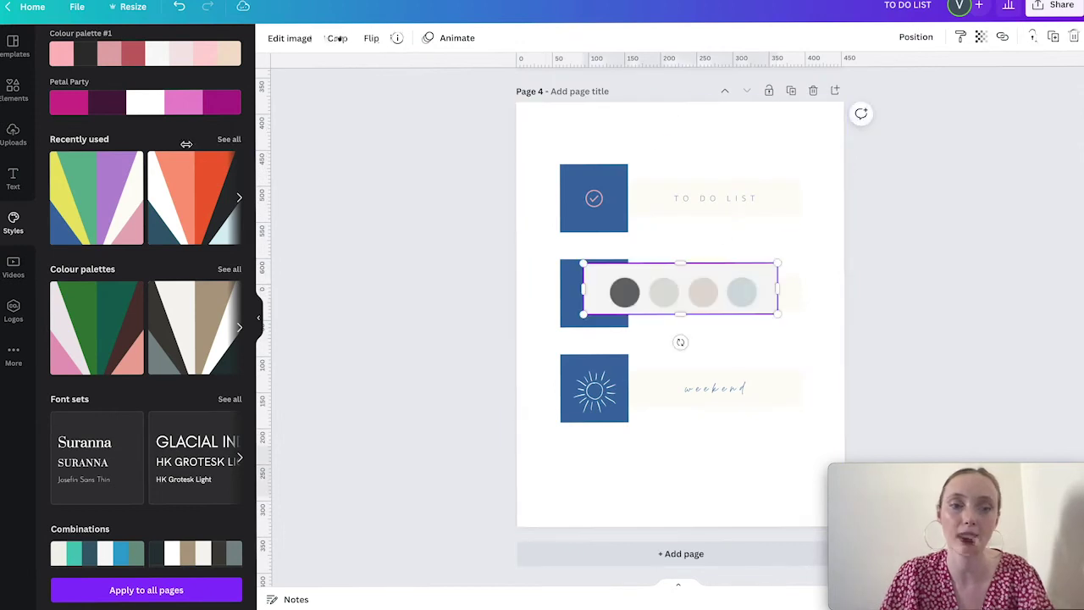
Open the Brand Kit for editing and browse the preset palettes offered for its brand colours.
scroll(149, 161, "up", 5)
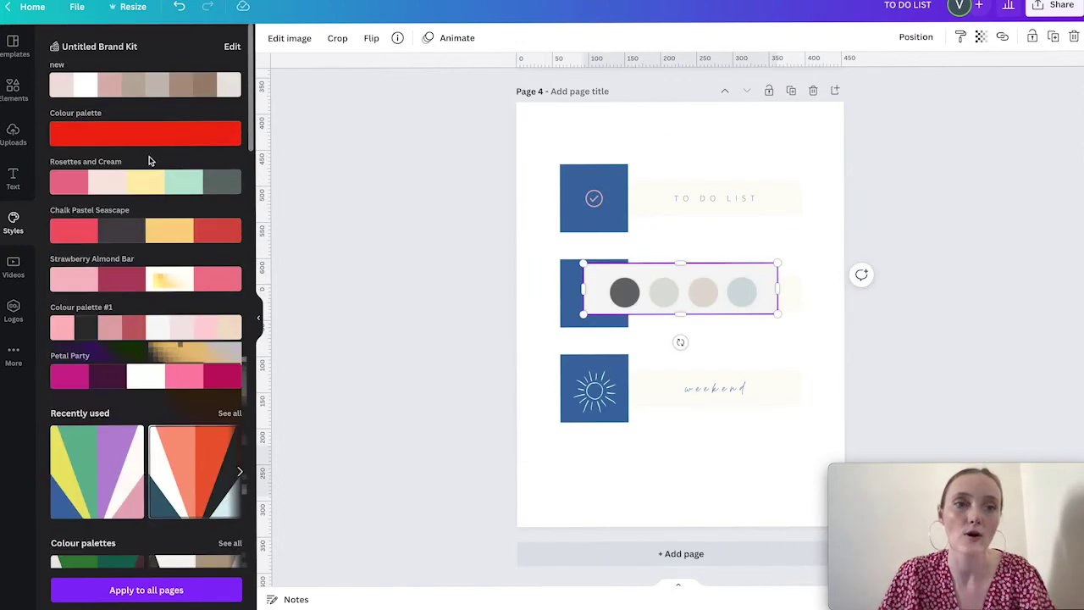
left_click(232, 47)
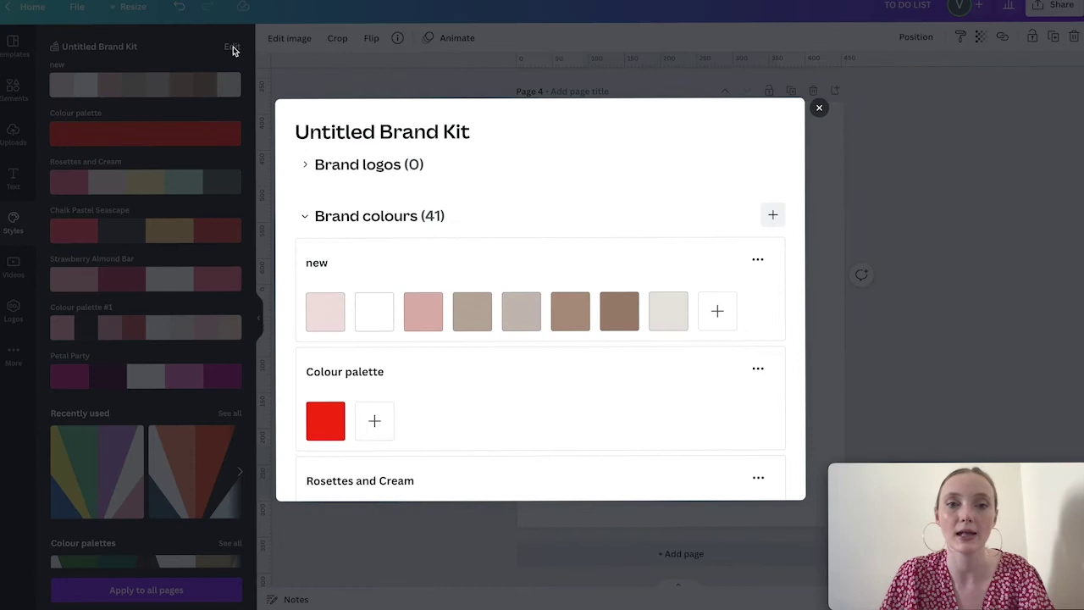
scroll(572, 252, "down", 1)
left_click(772, 144)
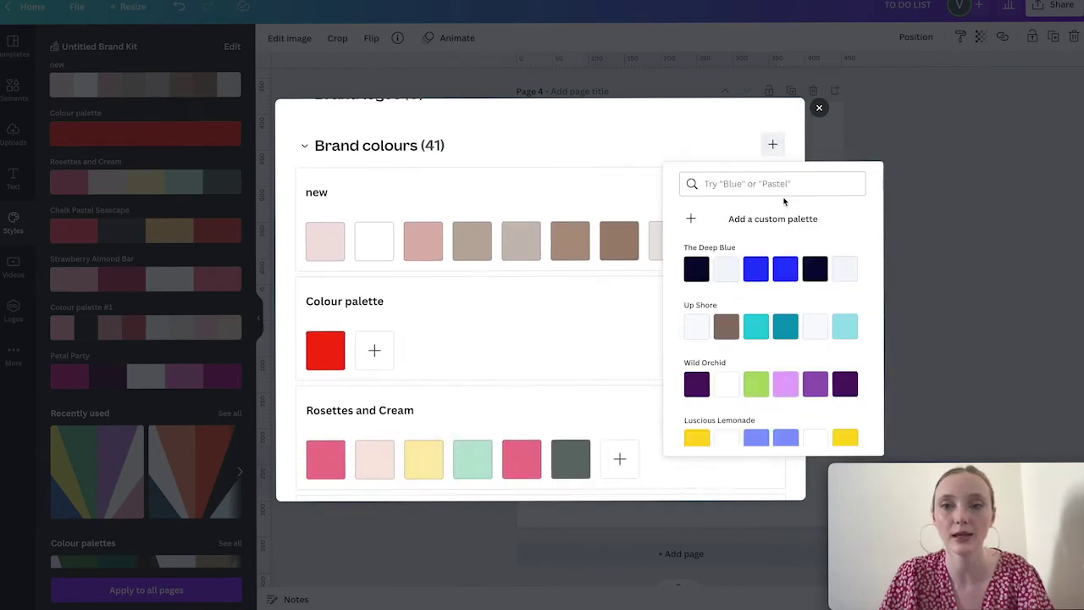
scroll(778, 286, "down", 2)
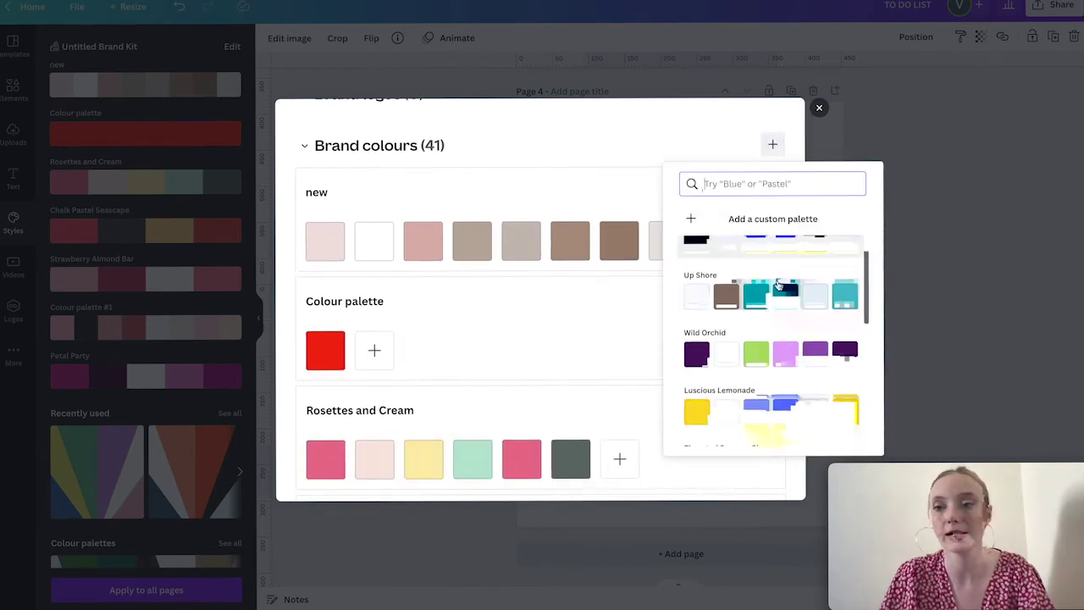
left_click(899, 182)
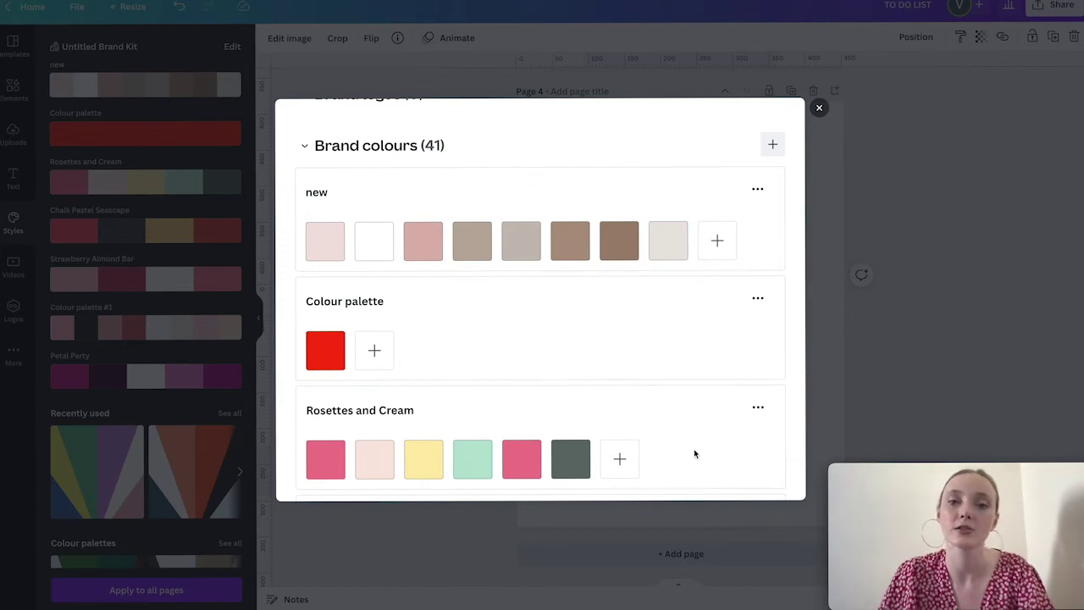
Add a pale green to the brand colour palette that holds only red.
scroll(500, 304, "down", 3)
scroll(435, 182, "up", 2)
left_click(378, 299)
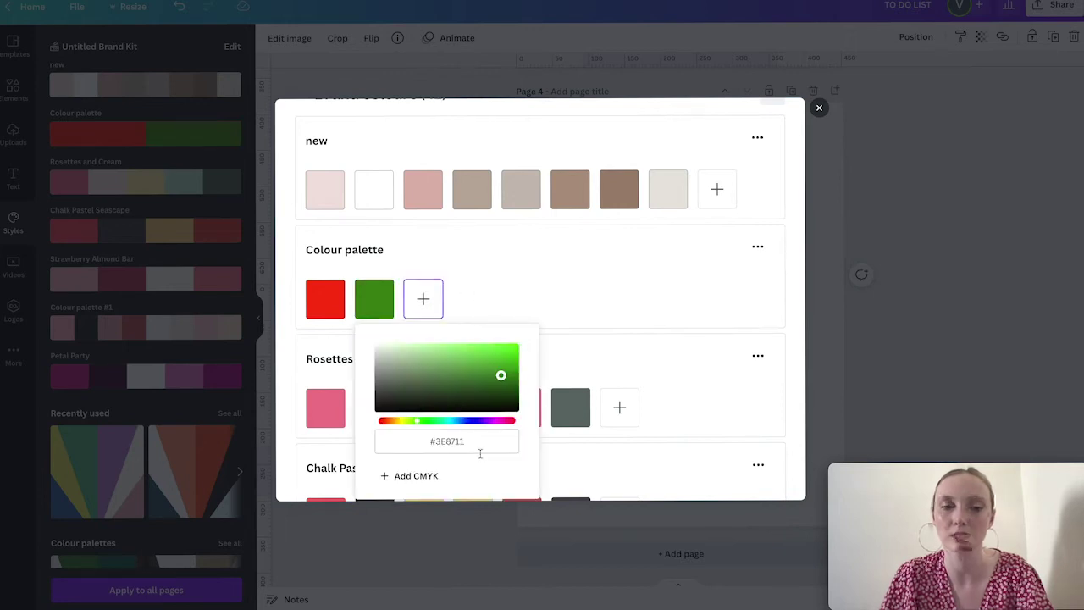
left_click_drag(385, 367, 379, 344)
left_click(578, 310)
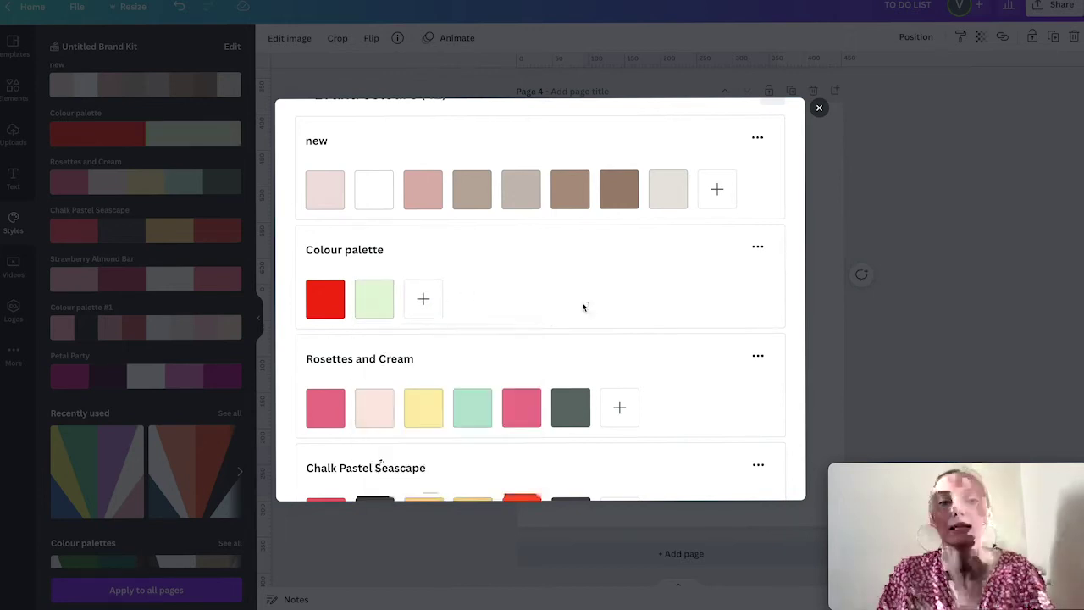
Add the blue #027FFB to the empty colour palette at the end of the brand colours and close the Brand Kit.
scroll(582, 307, "down", 5)
scroll(583, 306, "down", 2)
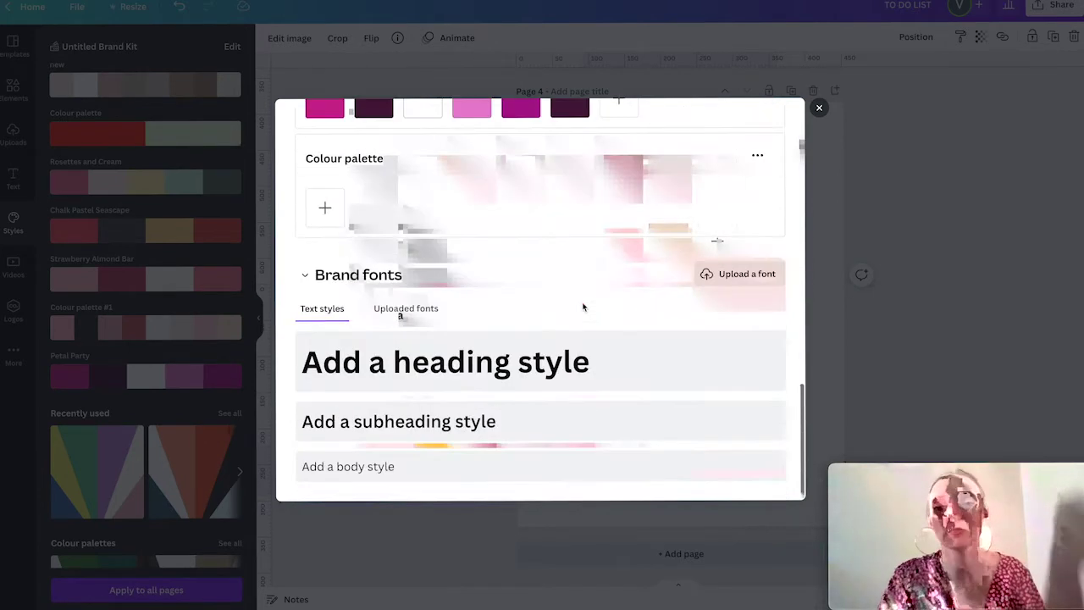
left_click(325, 209)
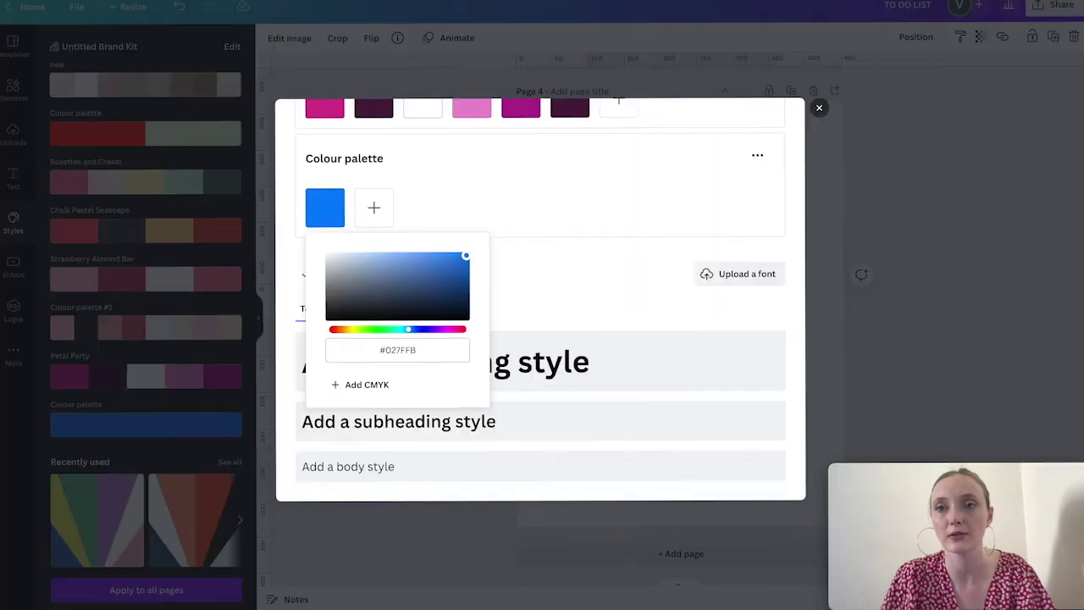
right_click(776, 2)
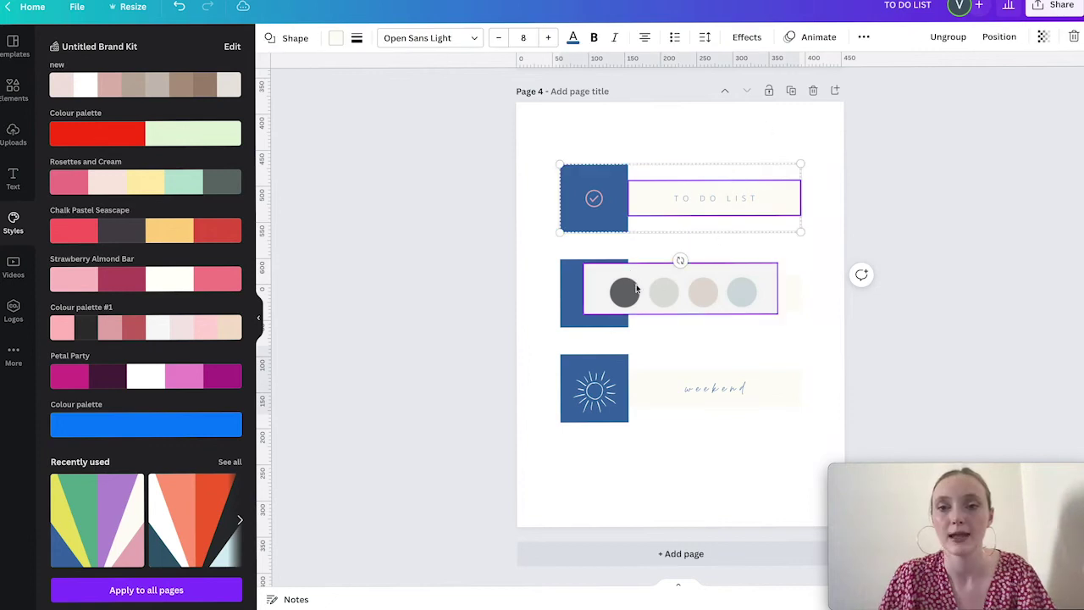
Set page 4's background to the pale blue sampled with the eyedropper from the last circle of the pasted image.
left_click(678, 292)
left_click(719, 362)
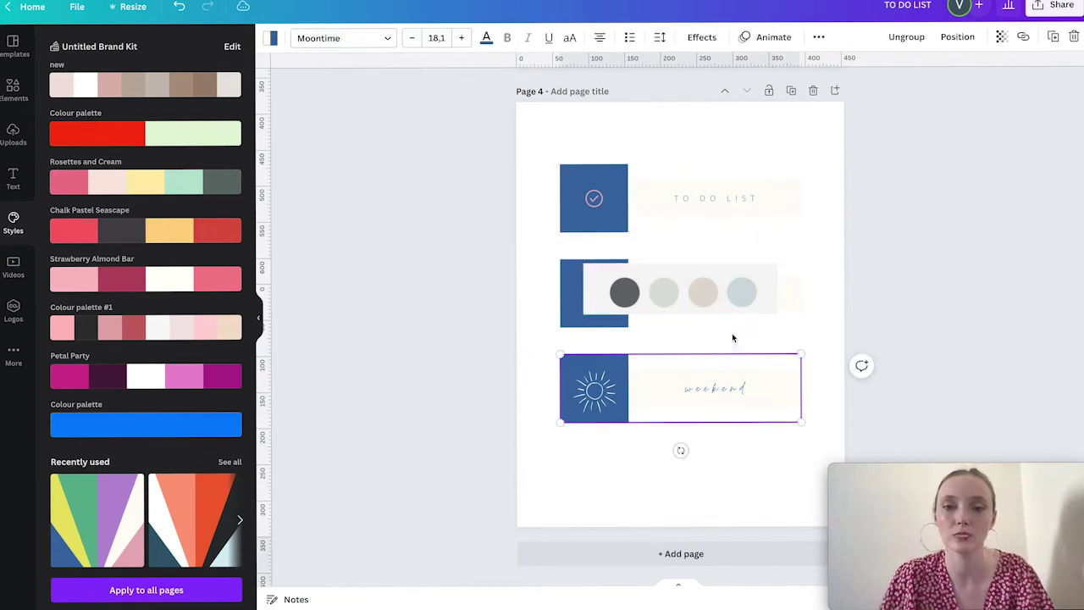
left_click(733, 337)
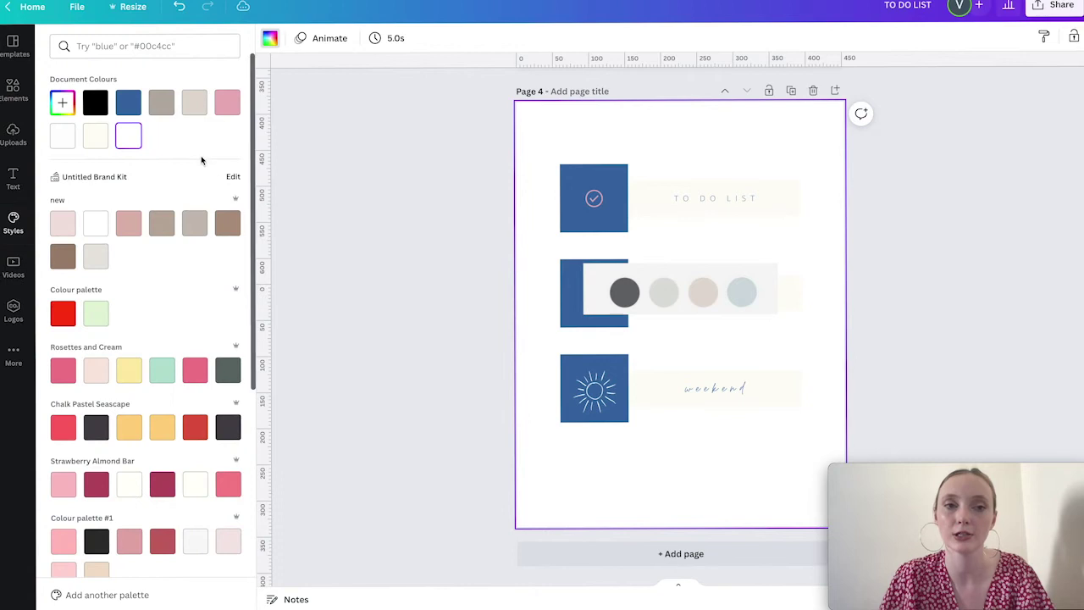
left_click(62, 103)
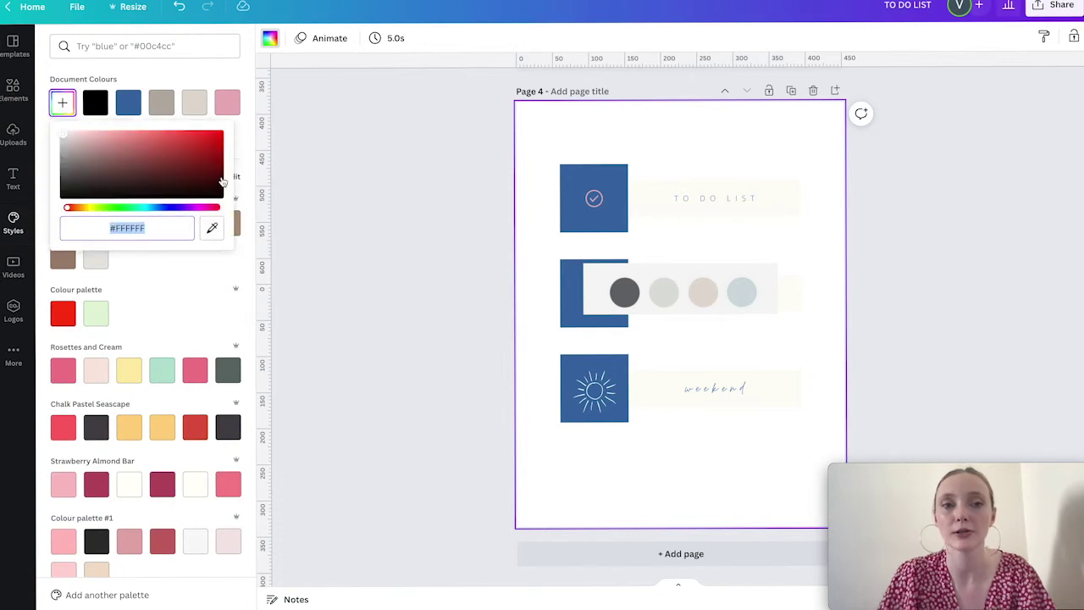
left_click(212, 228)
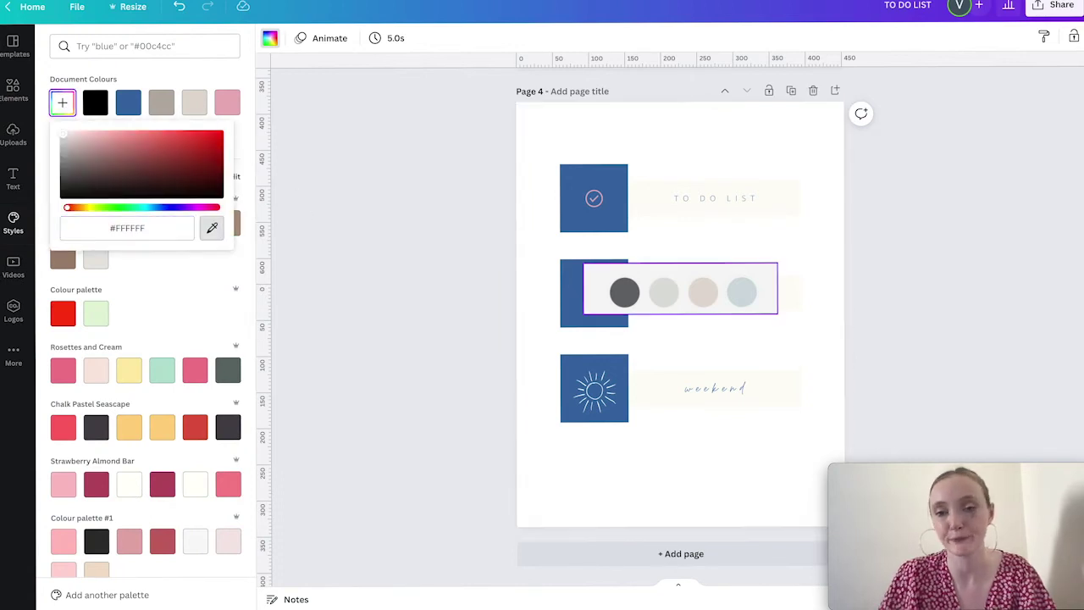
left_click(742, 290)
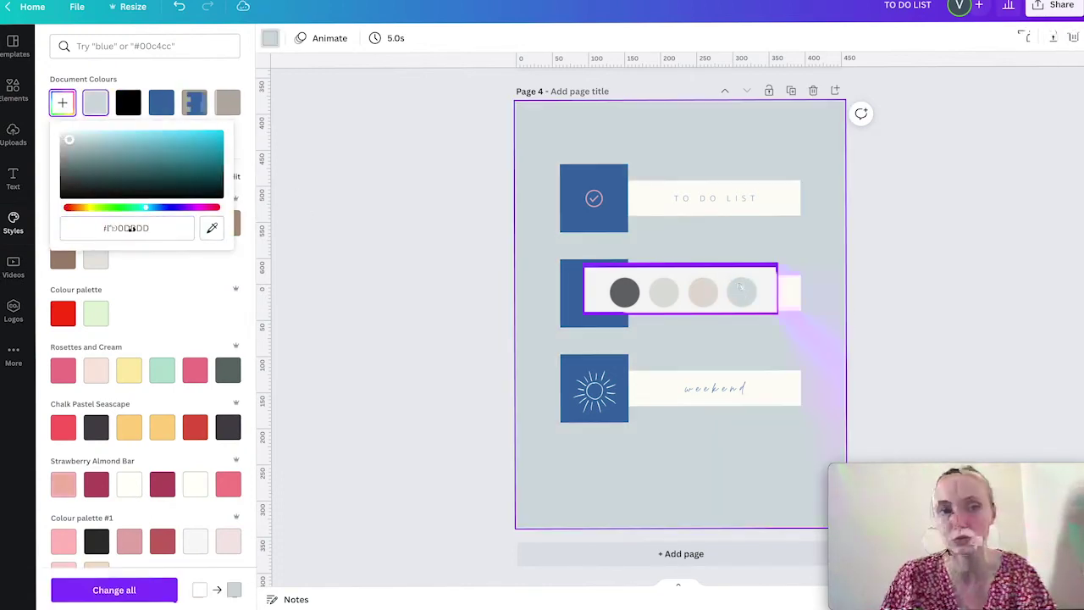
Copy the hex code #D0DBDD of page 4's sampled background colour.
left_click(62, 103)
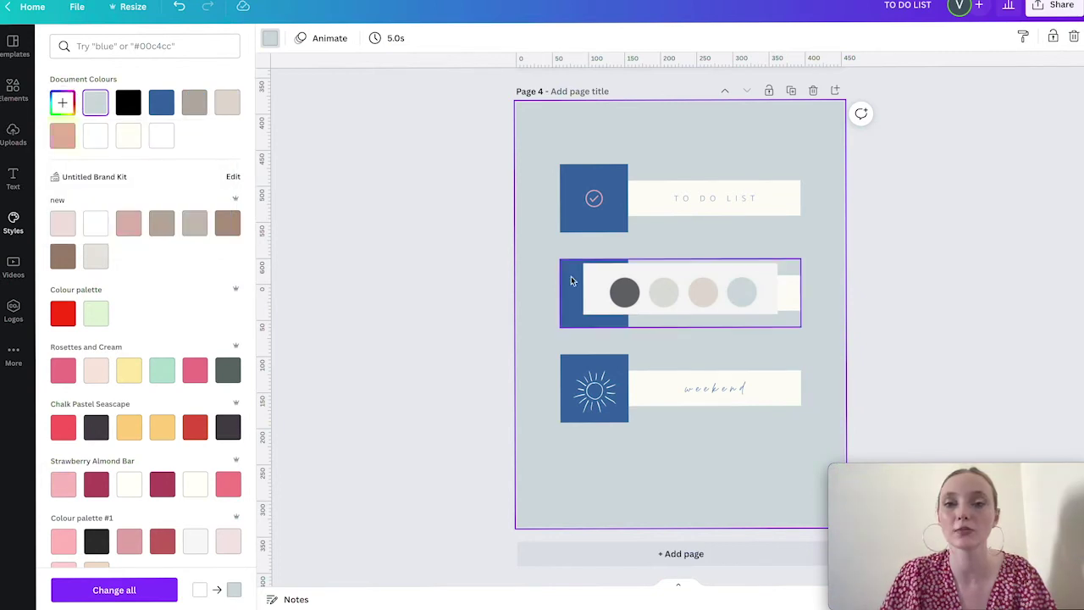
left_click(62, 103)
left_click_drag(106, 228, 146, 228)
key("ctrl+c")
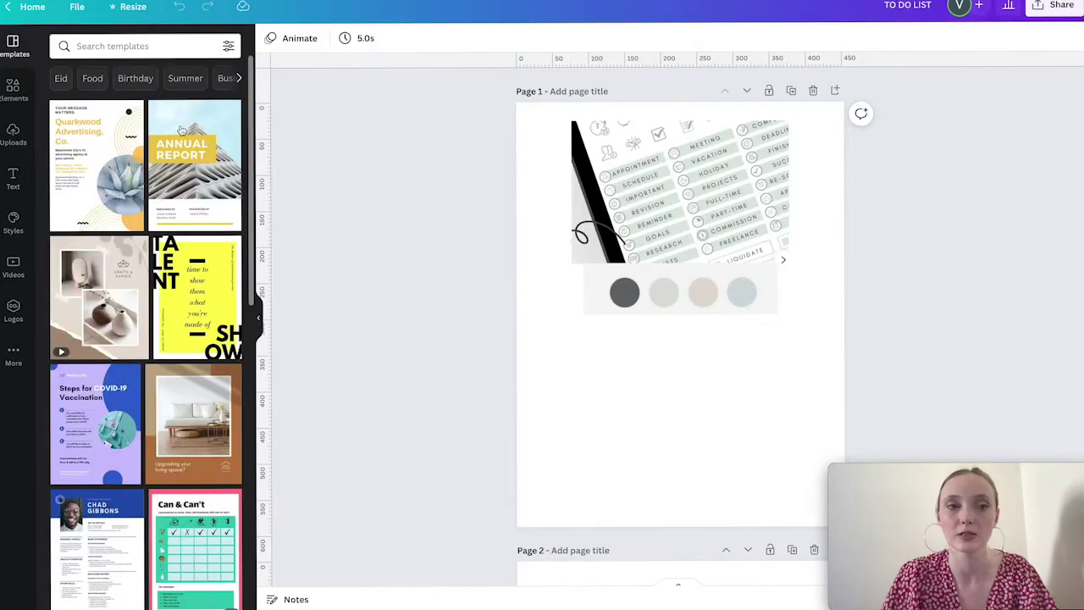
In the design's other browser tab, add a colour beside the blue in the last brand palette and paste #D0DBDD as its hex code.
left_click(11, 230)
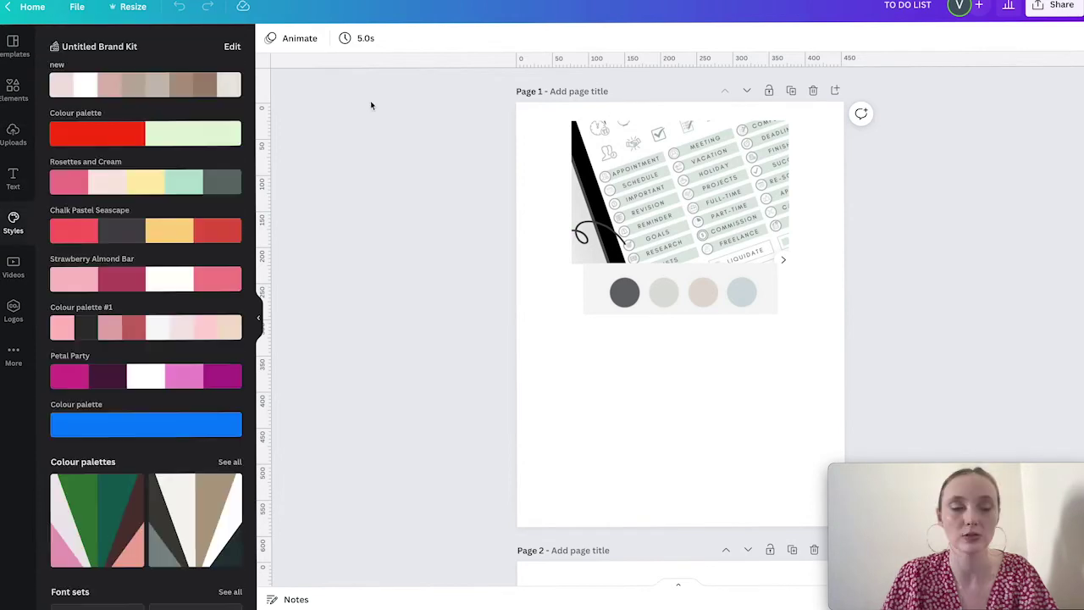
left_click(232, 47)
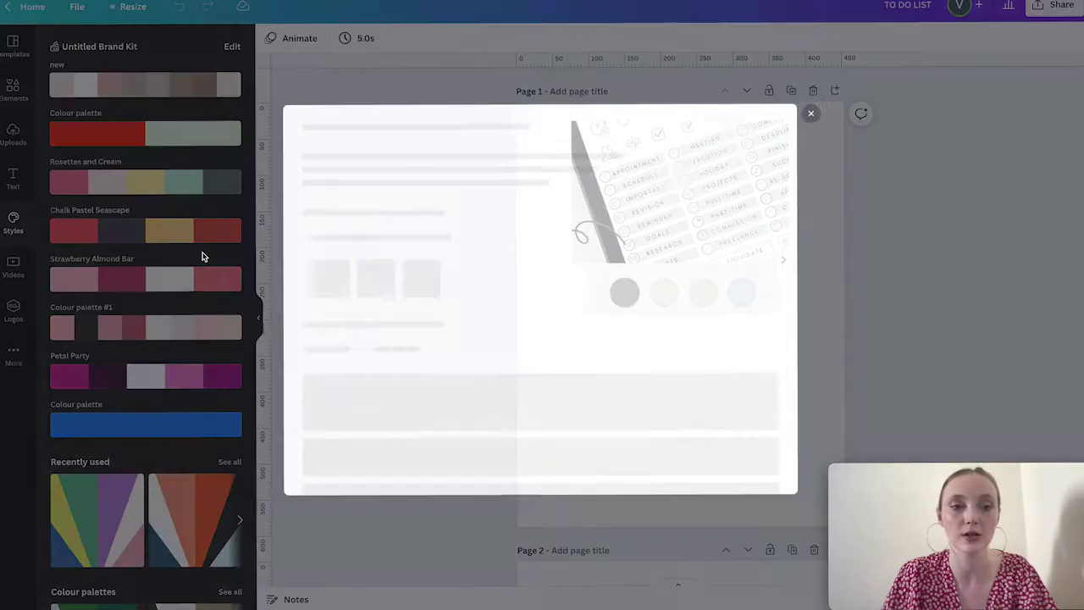
scroll(501, 261, "down", 10)
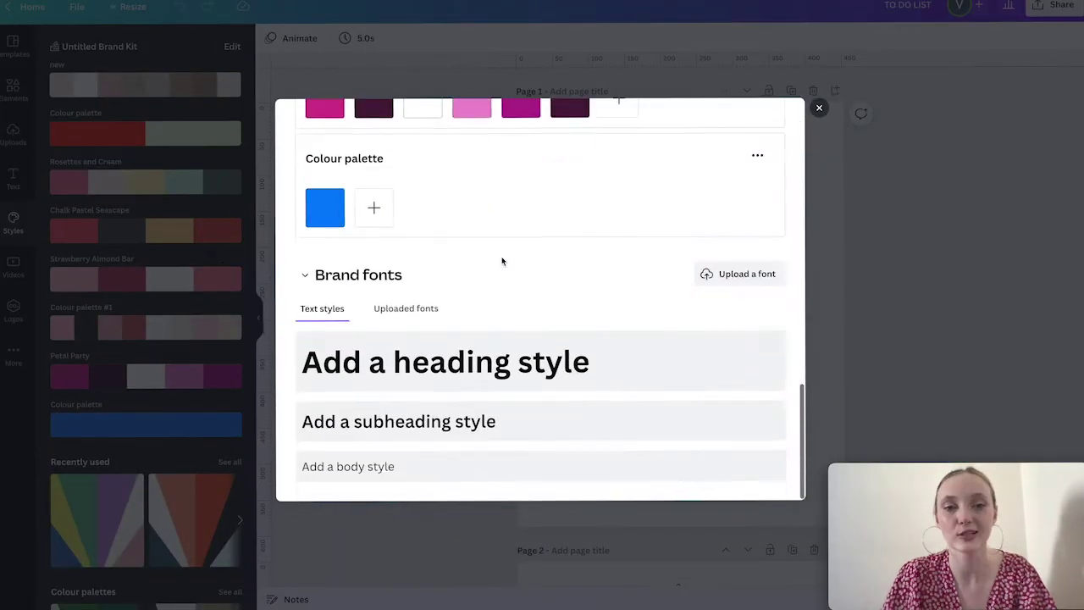
left_click(374, 209)
left_click(456, 354)
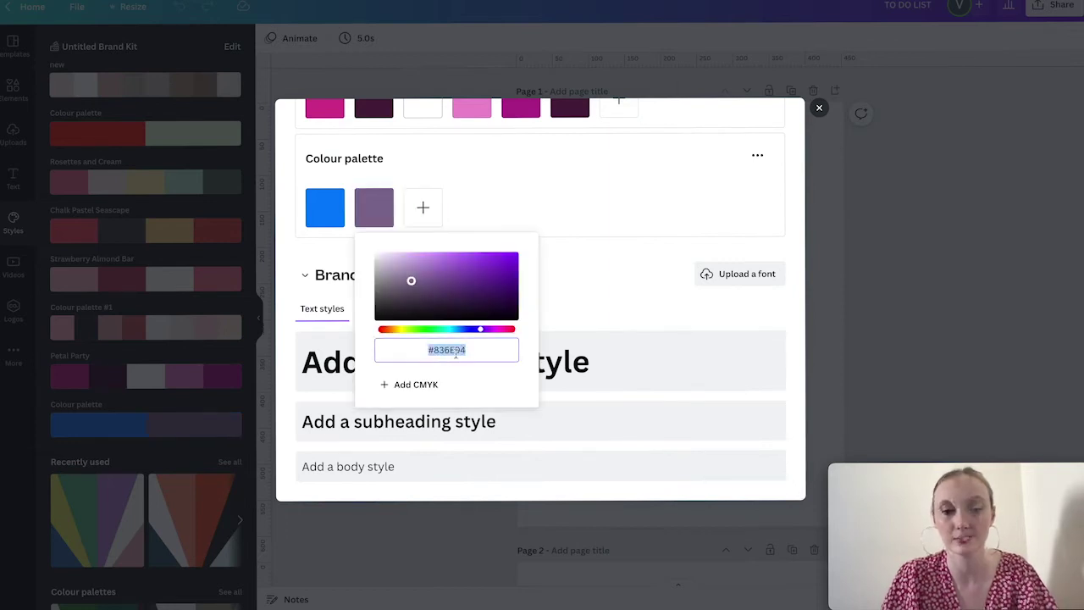
key("ctrl+v")
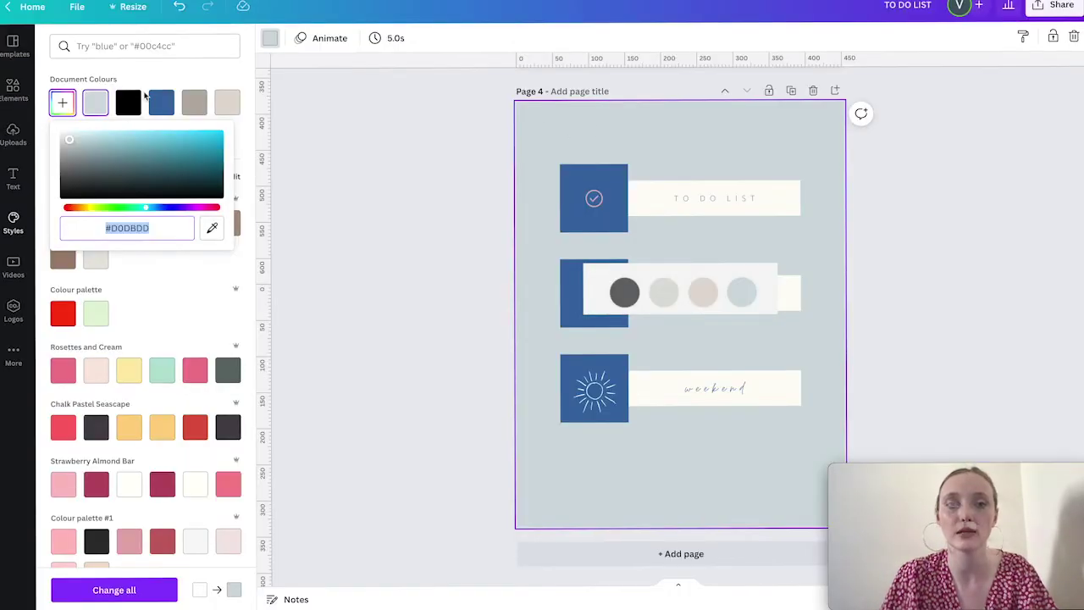
Set page 4's background to the beige sampled from the third circle of the pasted image and copy its hex code #E2DAD3.
left_click(212, 227)
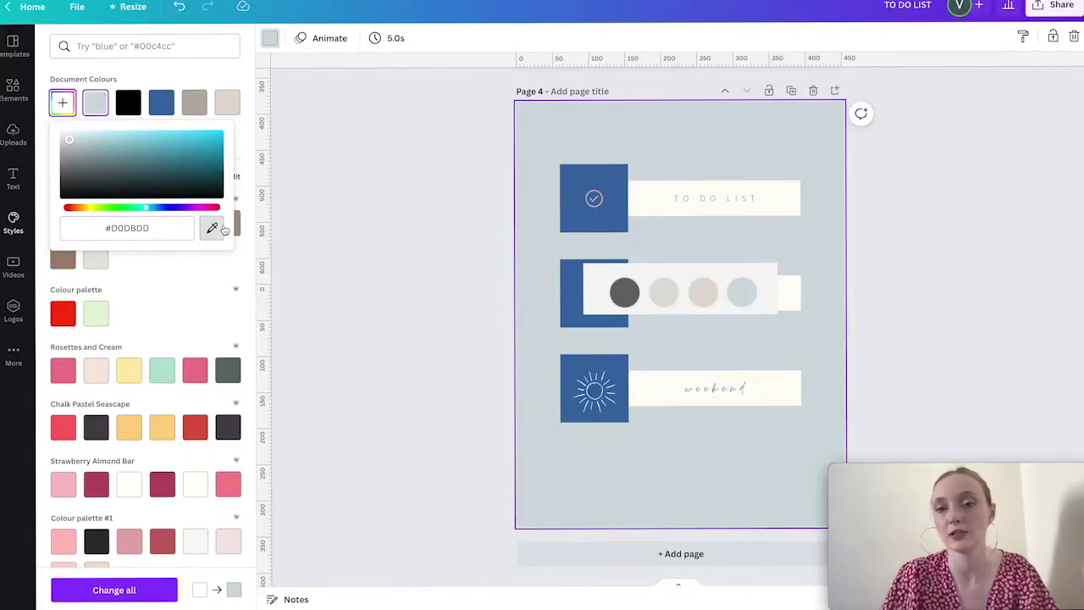
left_click(703, 294)
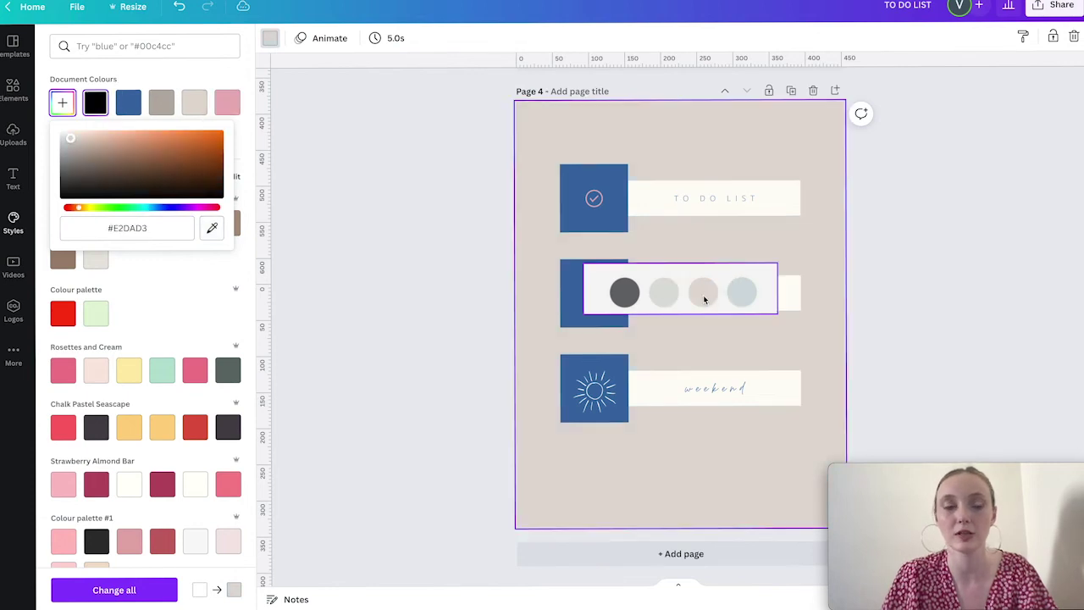
left_click(166, 224)
key("ctrl+c")
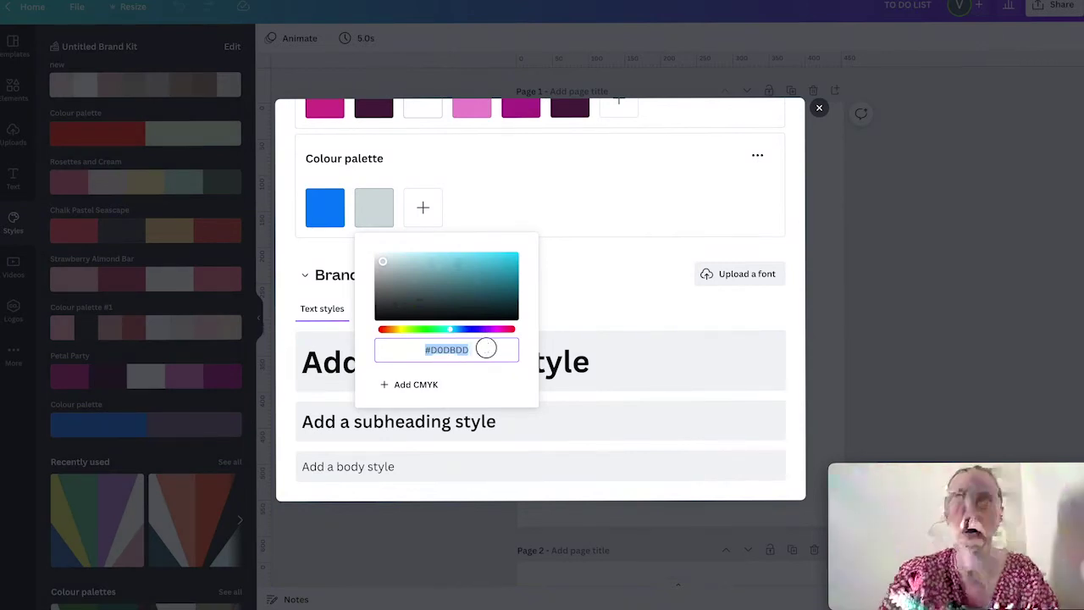
In the design's other browser tab, add a third colour to the last brand palette with the hex code #E2DAD3.
left_click(478, 237)
left_click(423, 208)
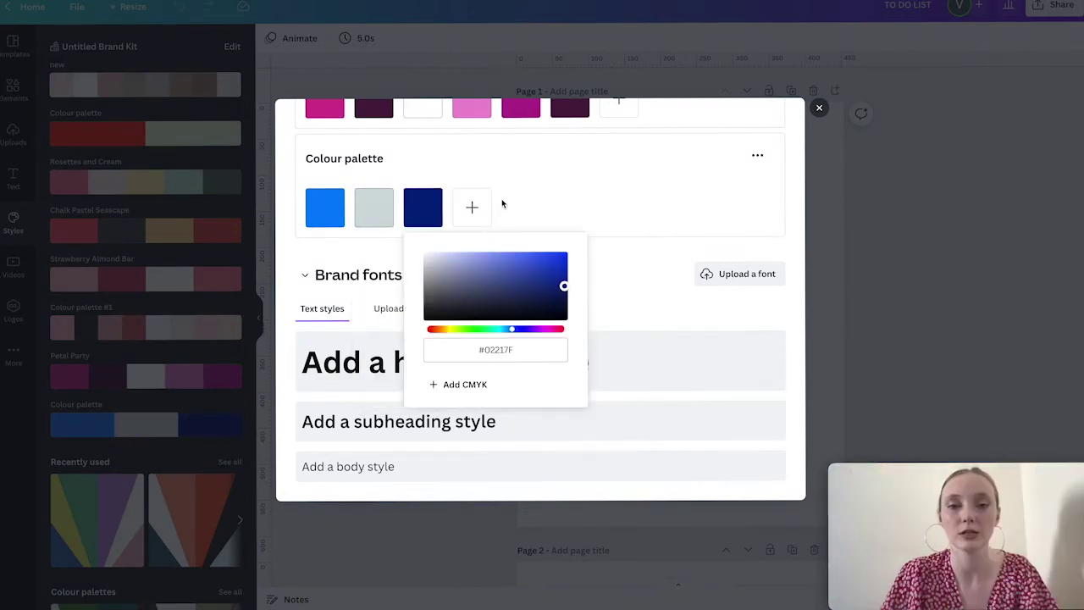
left_click(489, 345)
key("ctrl+v")
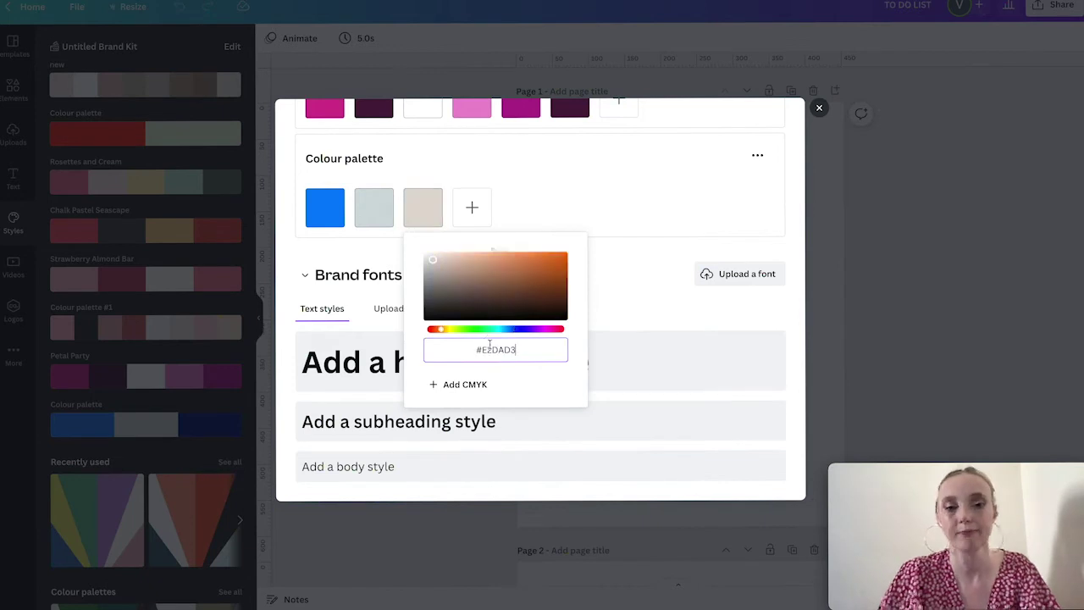
left_click(599, 203)
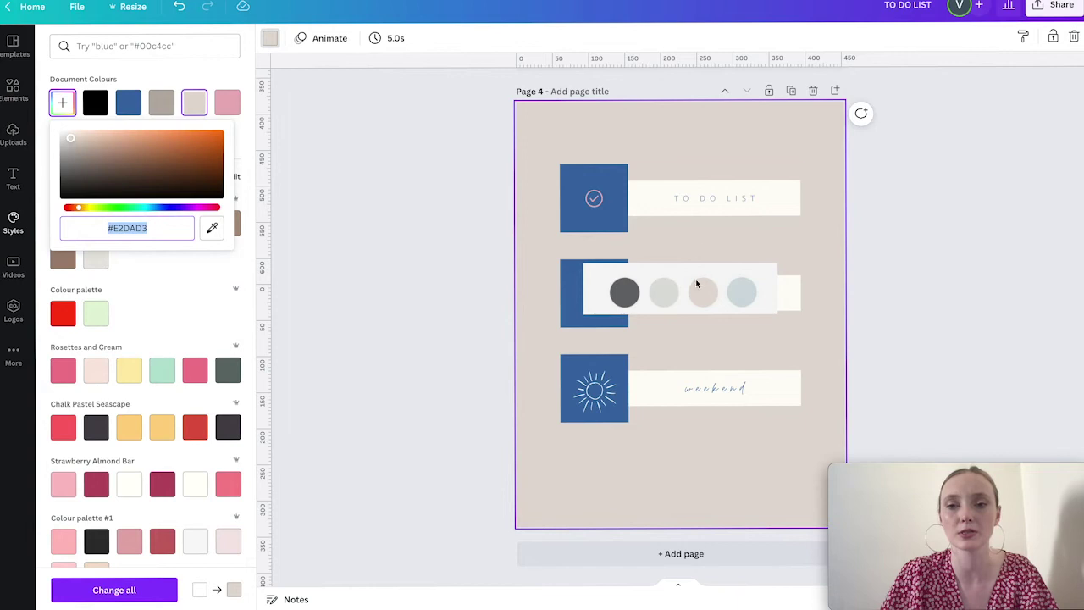
Back on page 4, sample the dark grey first circle of the pasted image as the background colour and copy its hex code.
left_click(187, 201)
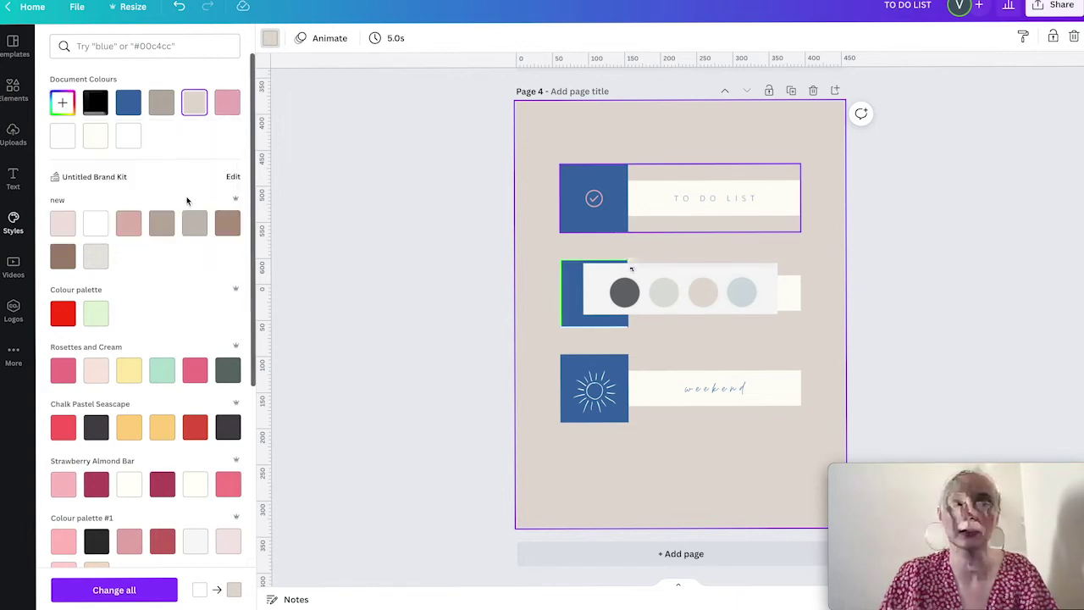
left_click(61, 103)
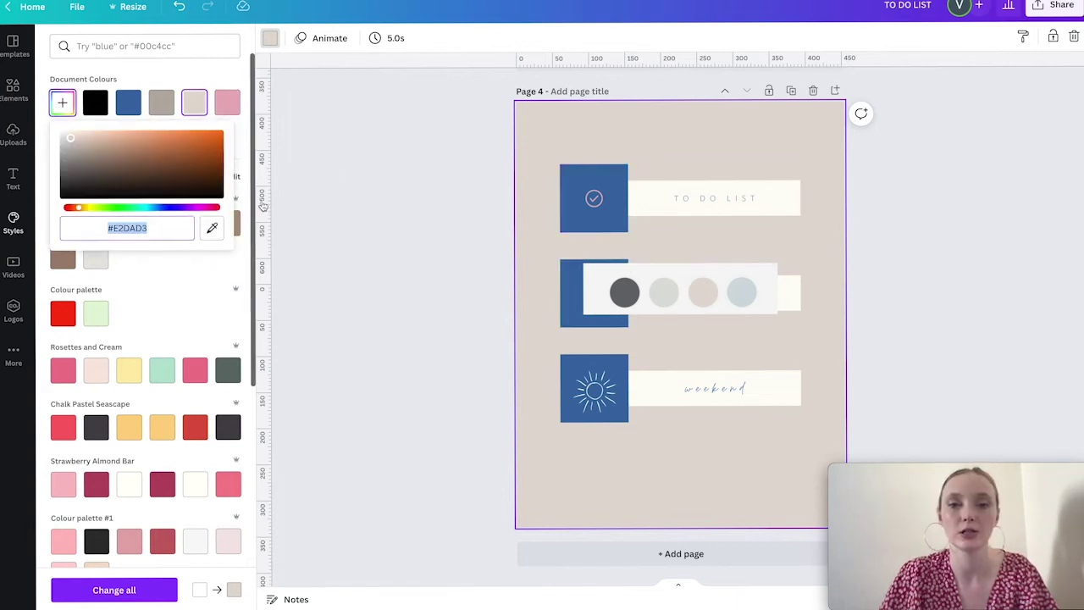
left_click(213, 227)
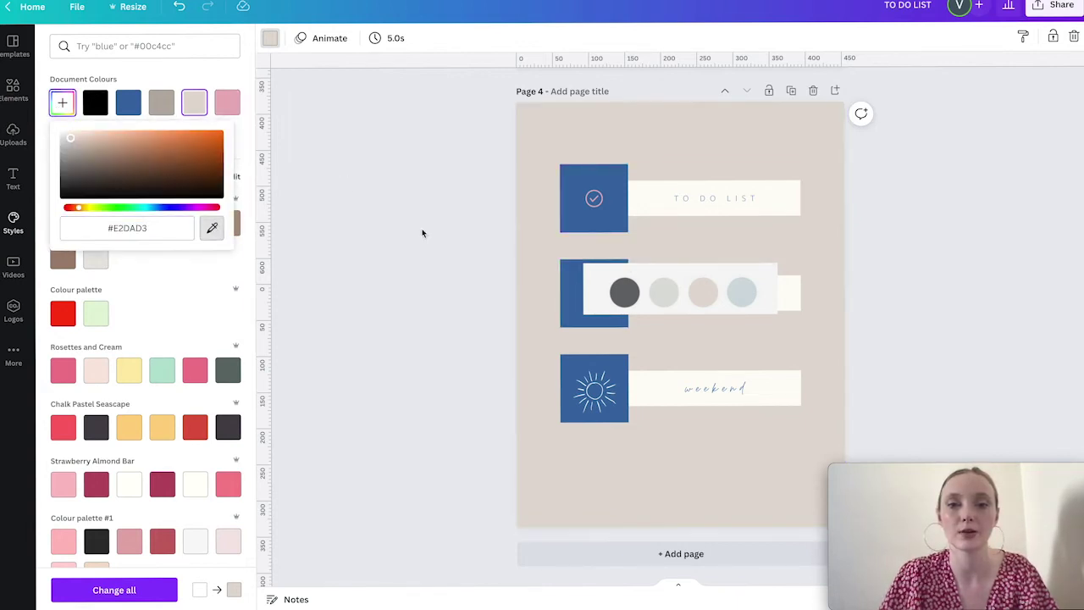
left_click(625, 292)
left_click(158, 227)
key("ctrl+c")
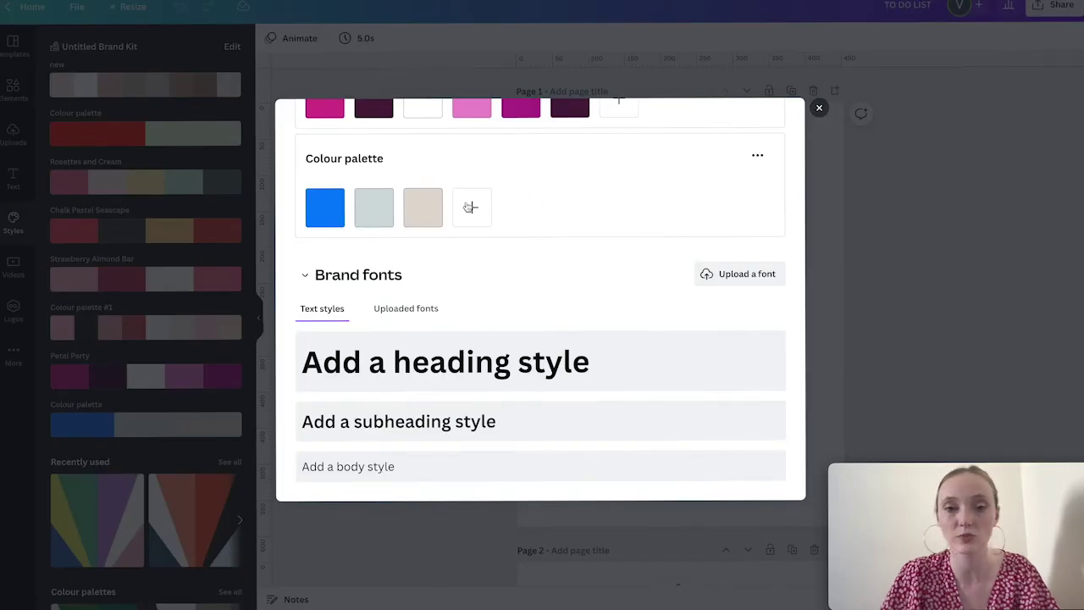
left_click(470, 207)
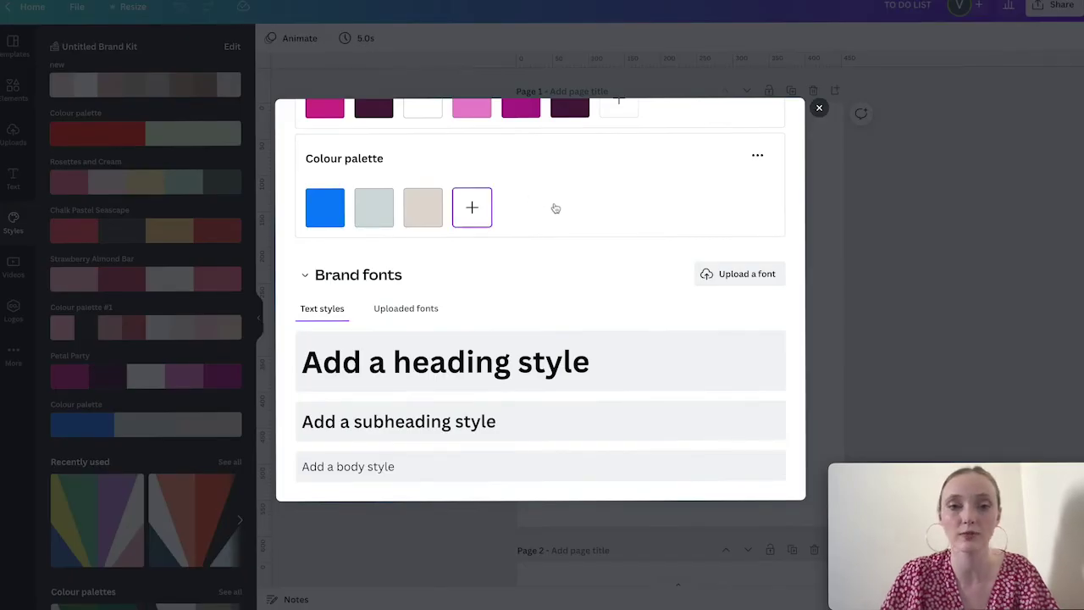
left_click(305, 219)
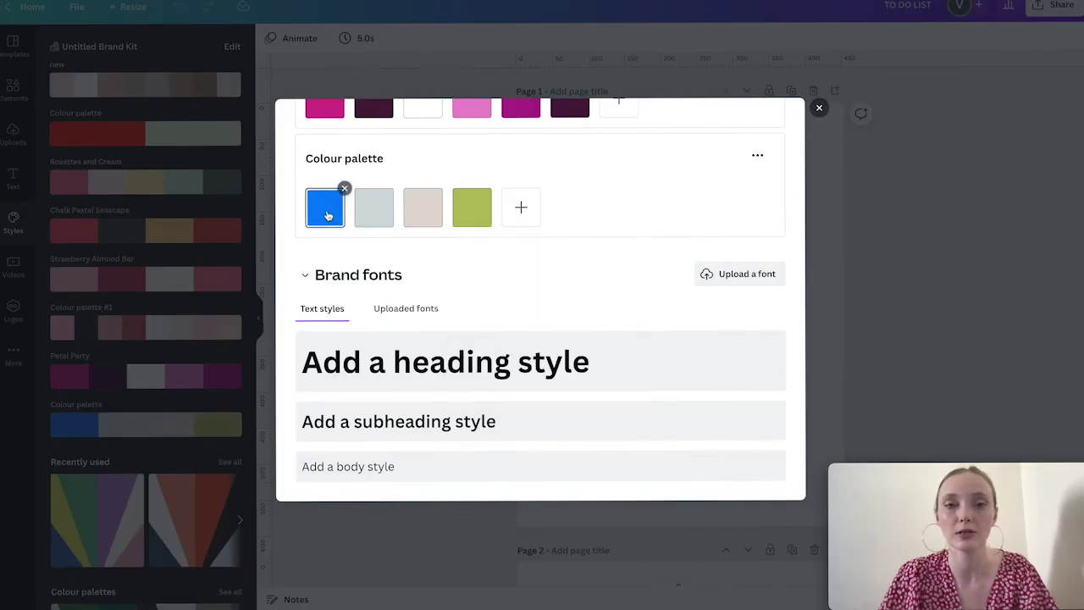
left_click(491, 188)
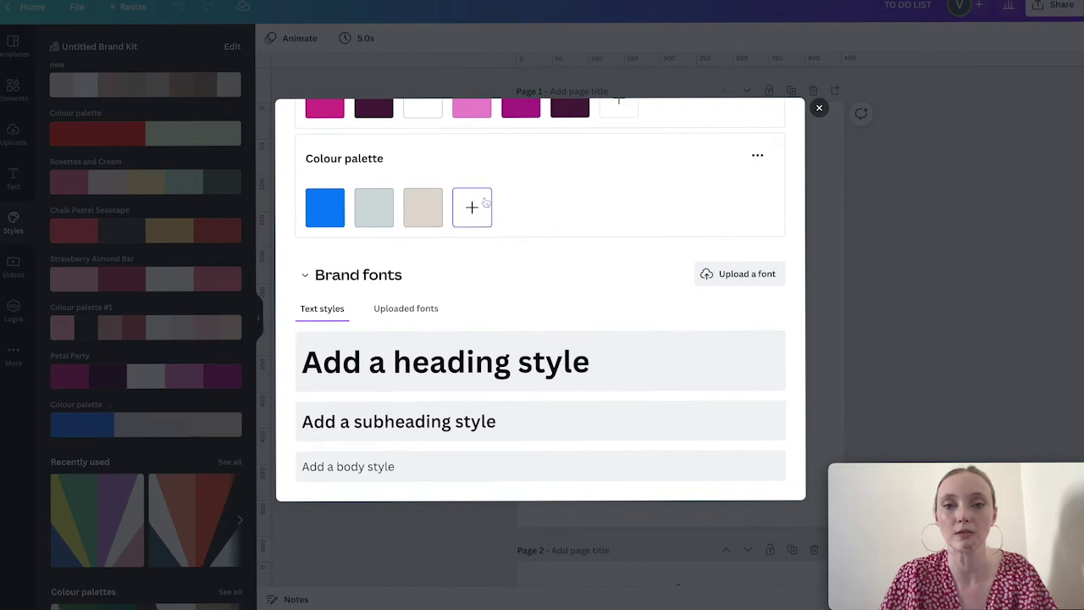
Add the dark grey #696A6D to the last brand palette, remove its bright blue colour, and close the Brand Kit.
left_click(472, 208)
left_click(557, 347)
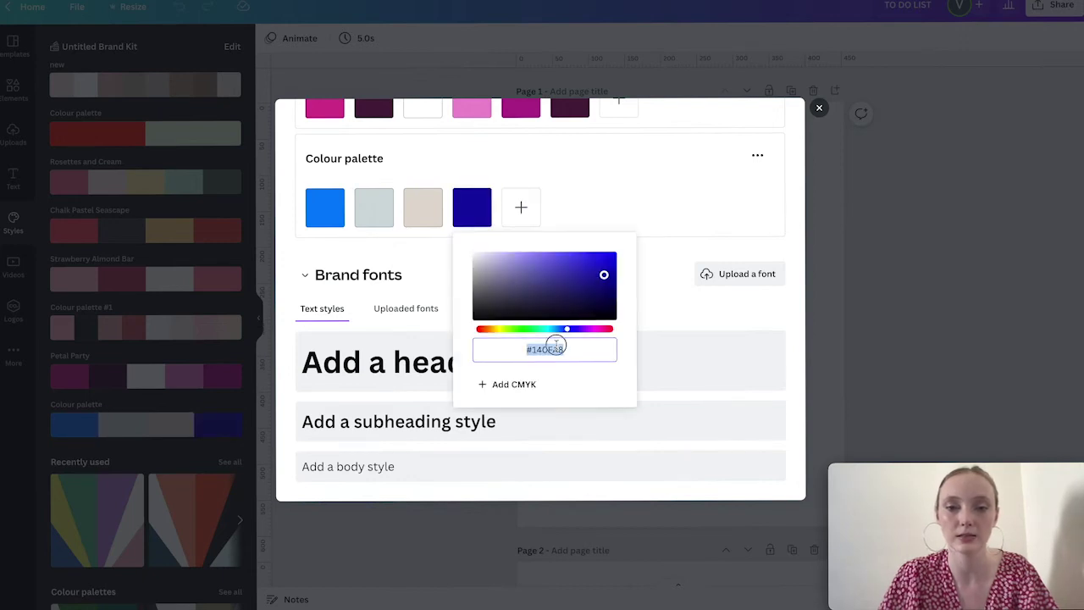
key("ctrl+v")
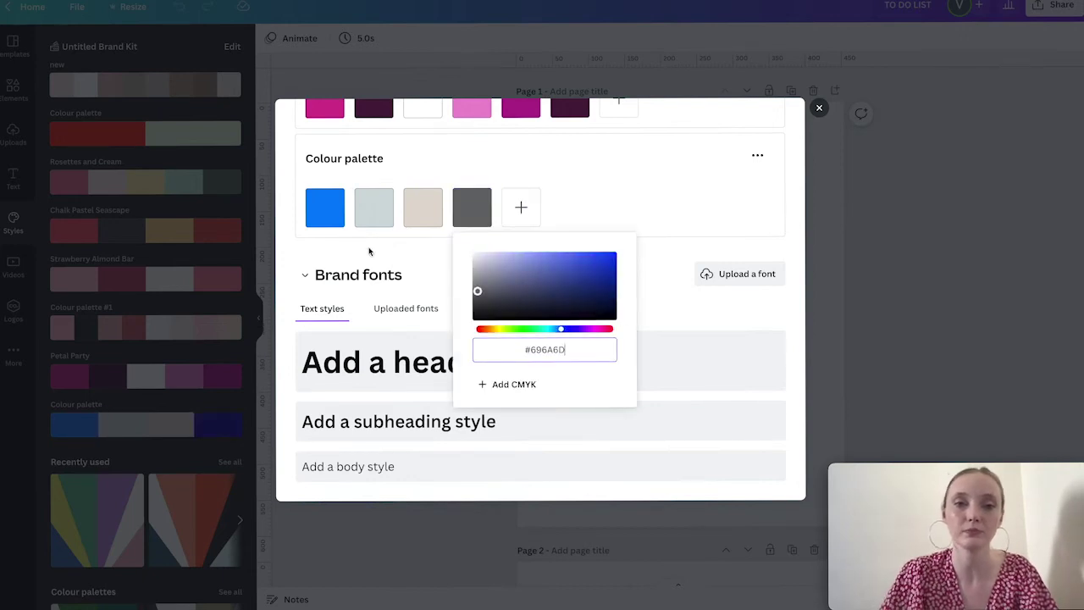
left_click(344, 188)
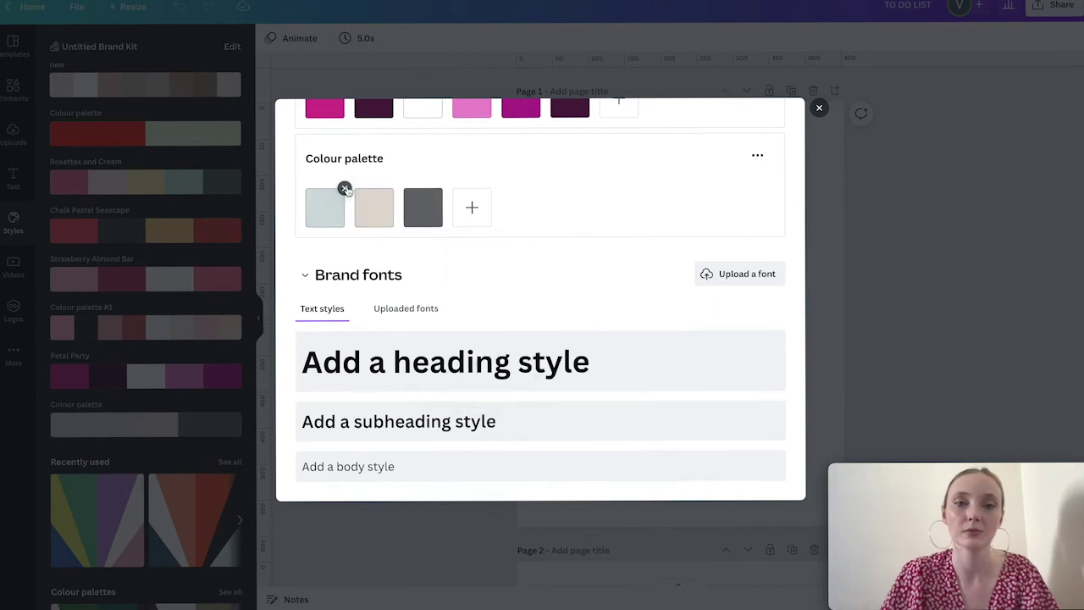
left_click(820, 250)
Apply and shuffle the new pale blue, beige and dark grey brand palette on page 4, and delete the pasted palette image.
scroll(156, 147, "down", 2)
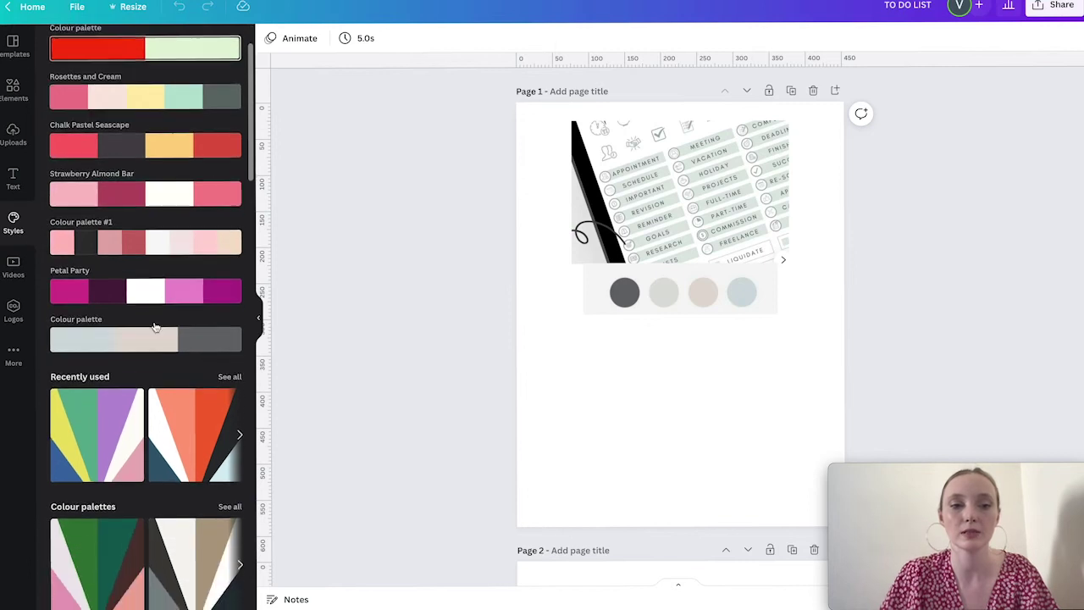
scroll(639, 231, "down", 2)
scroll(638, 230, "down", 15)
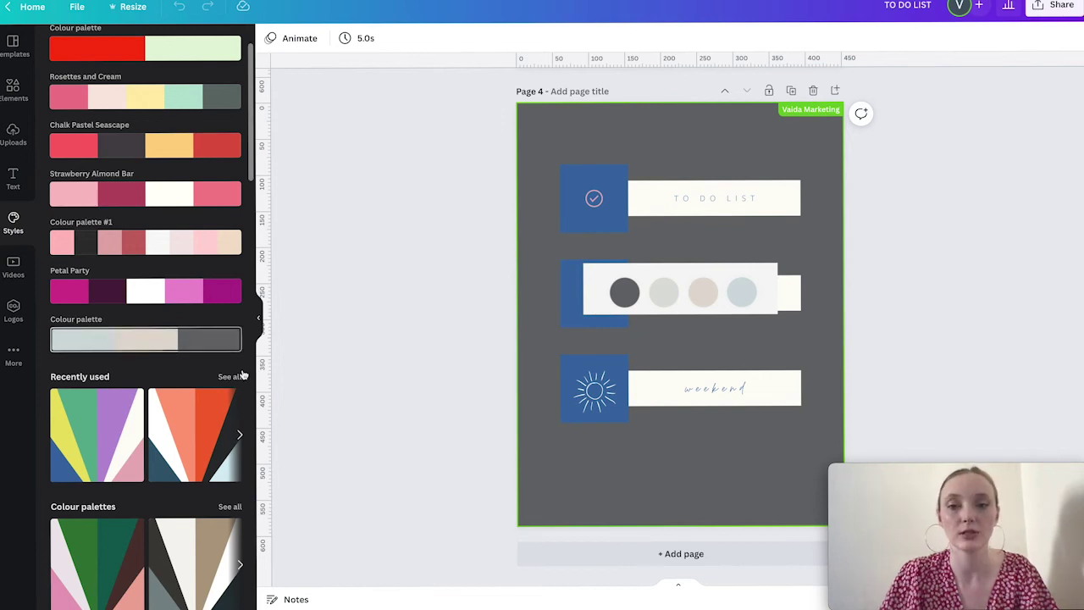
left_click(188, 344)
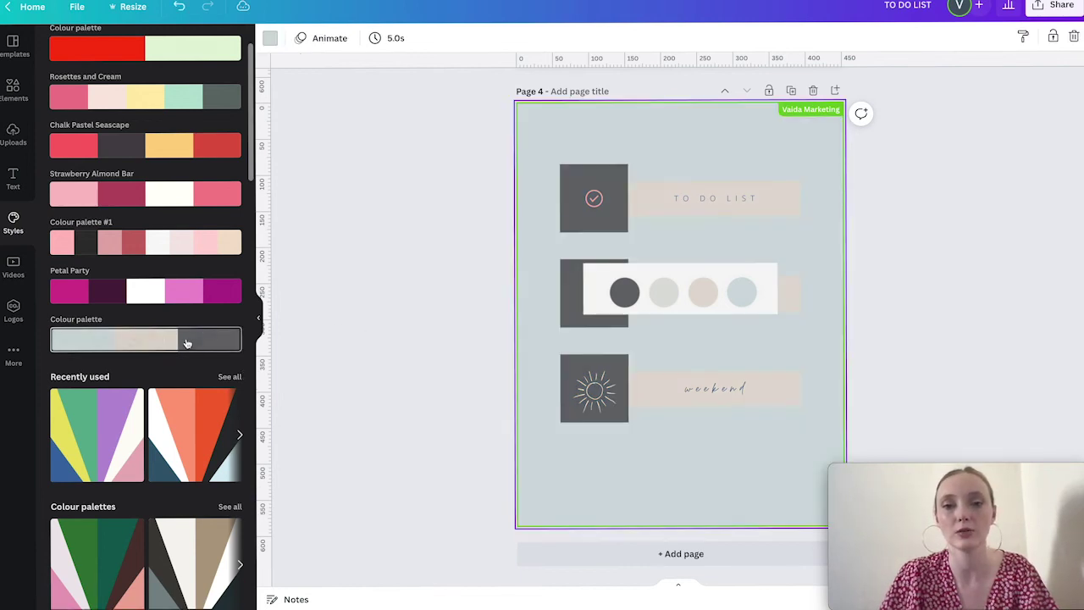
left_click(190, 346)
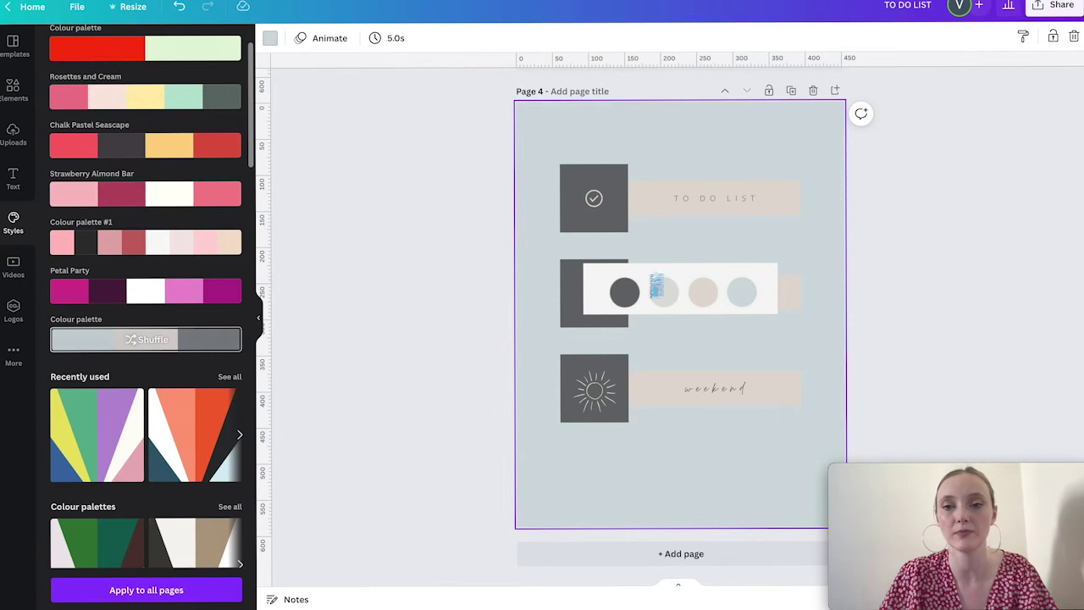
left_click(697, 269)
key("Delete")
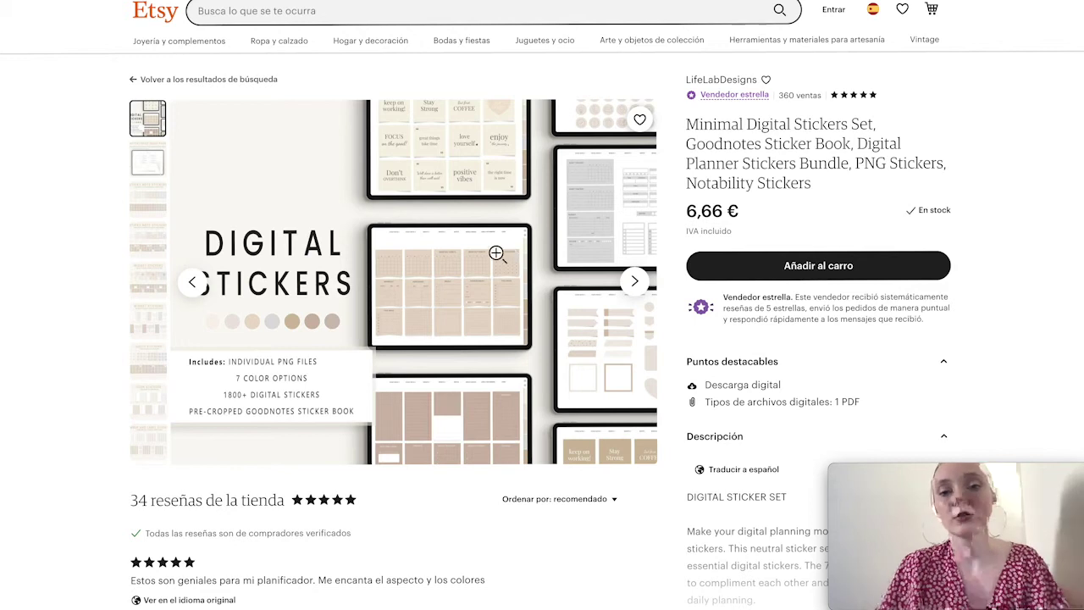
In the Etsy listing for the minimal digital stickers set, enlarge the main product image and examine its planner and widget sticker designs.
left_click(499, 254)
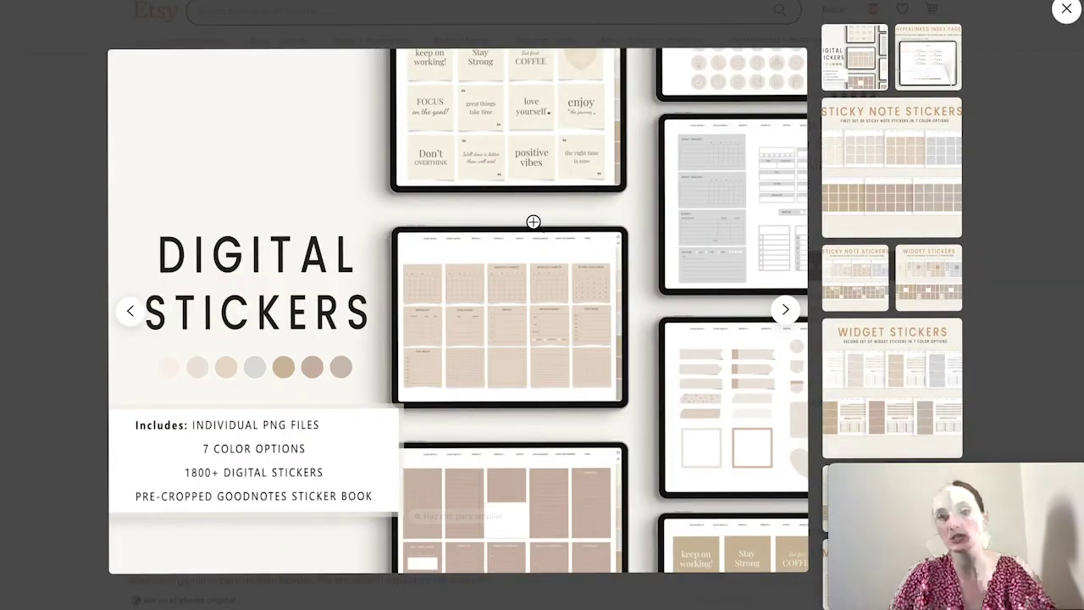
left_click(531, 284)
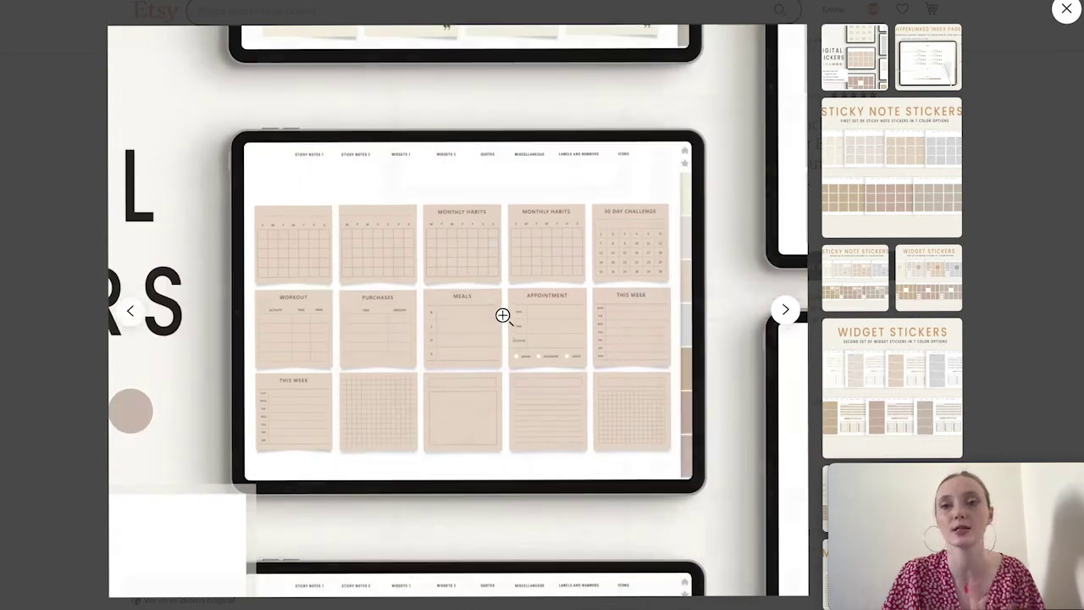
left_click(506, 314)
left_click(505, 303)
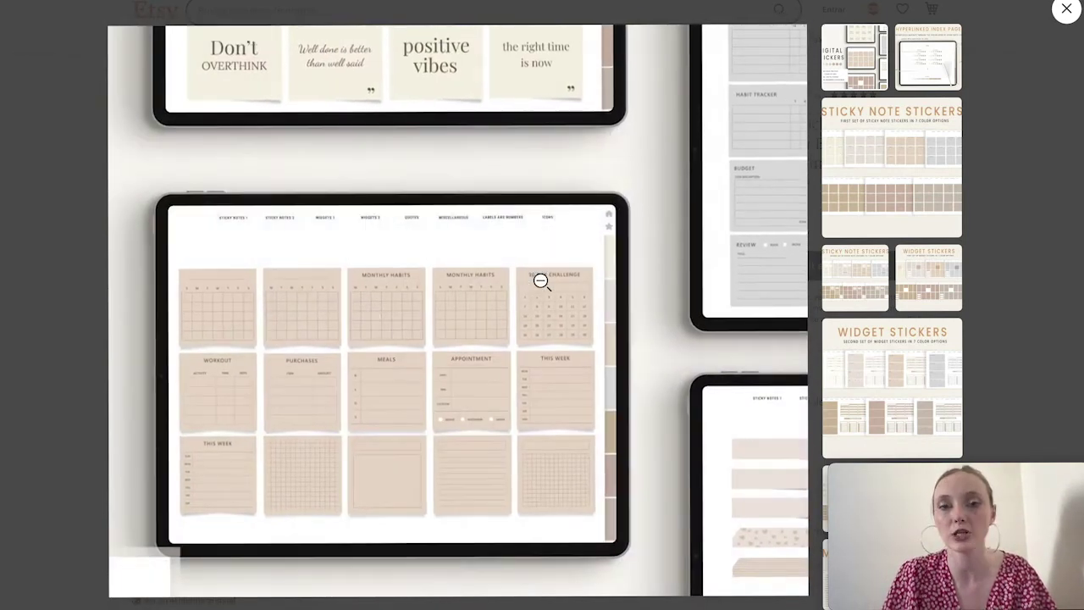
left_click(538, 182)
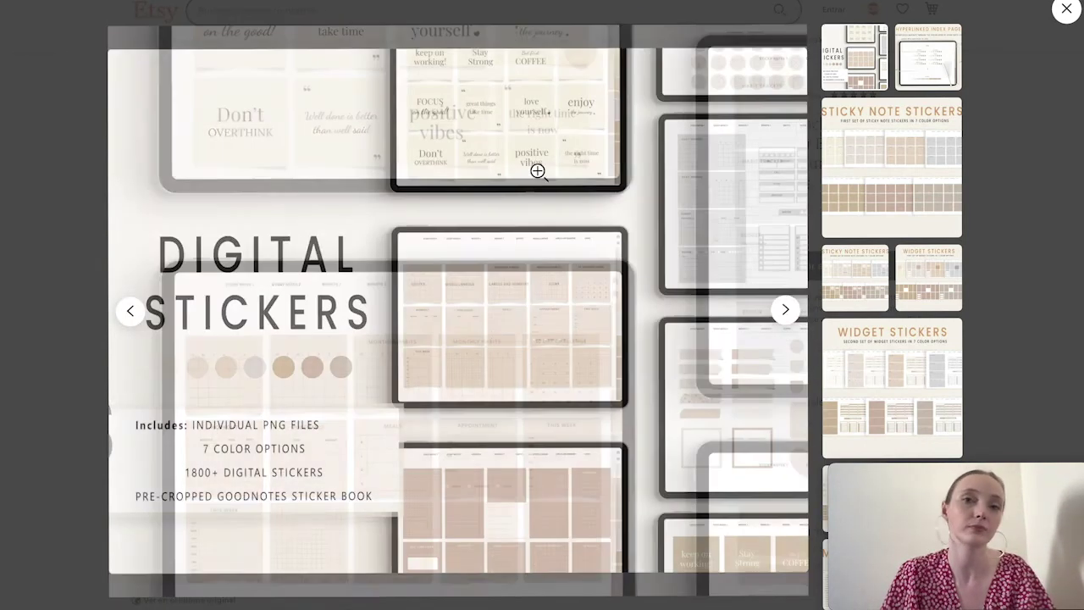
left_click(515, 132)
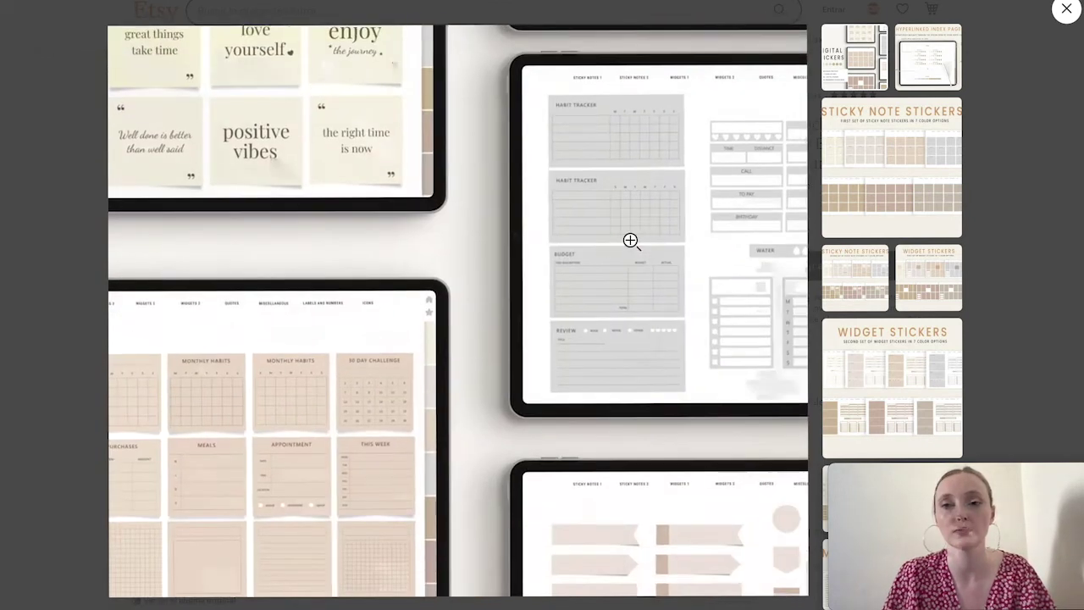
left_click(631, 240)
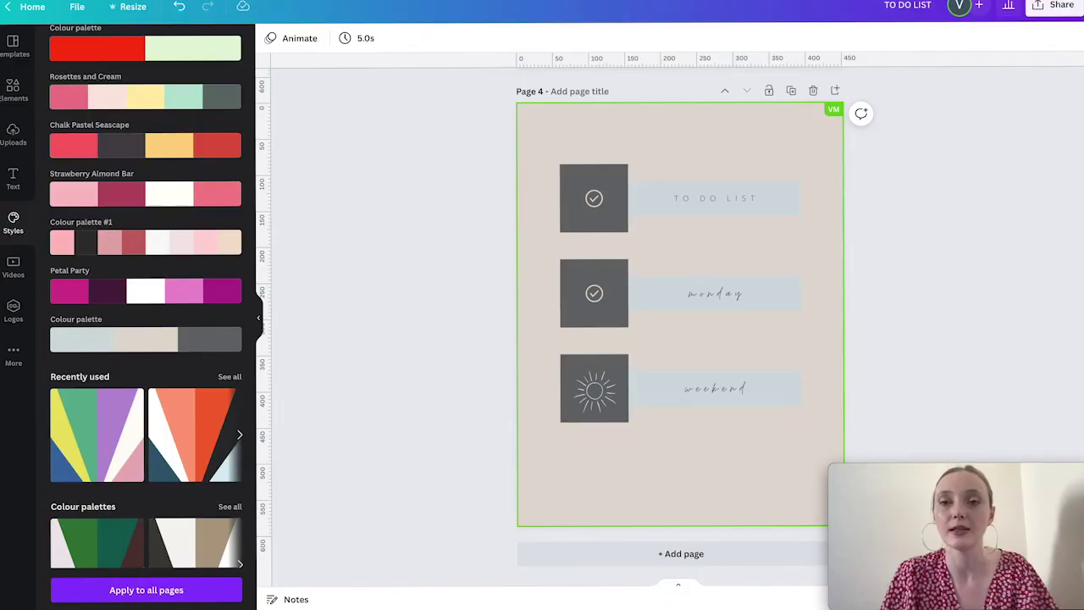
Back in the Canva design, add a blank page after the recoloured stickers on page 4.
left_click(835, 89)
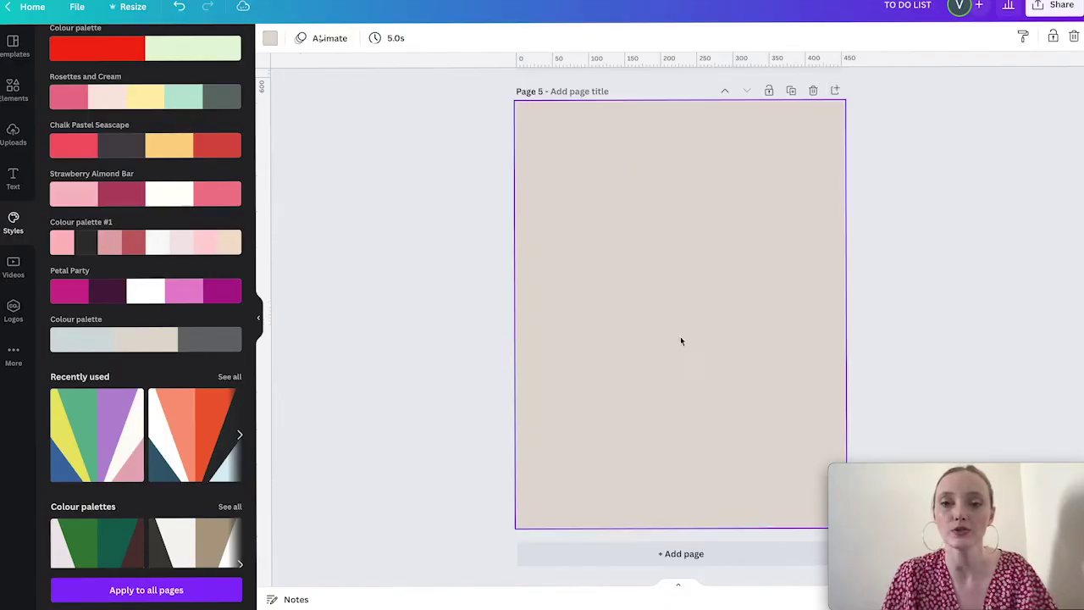
scroll(627, 250, "up", 15)
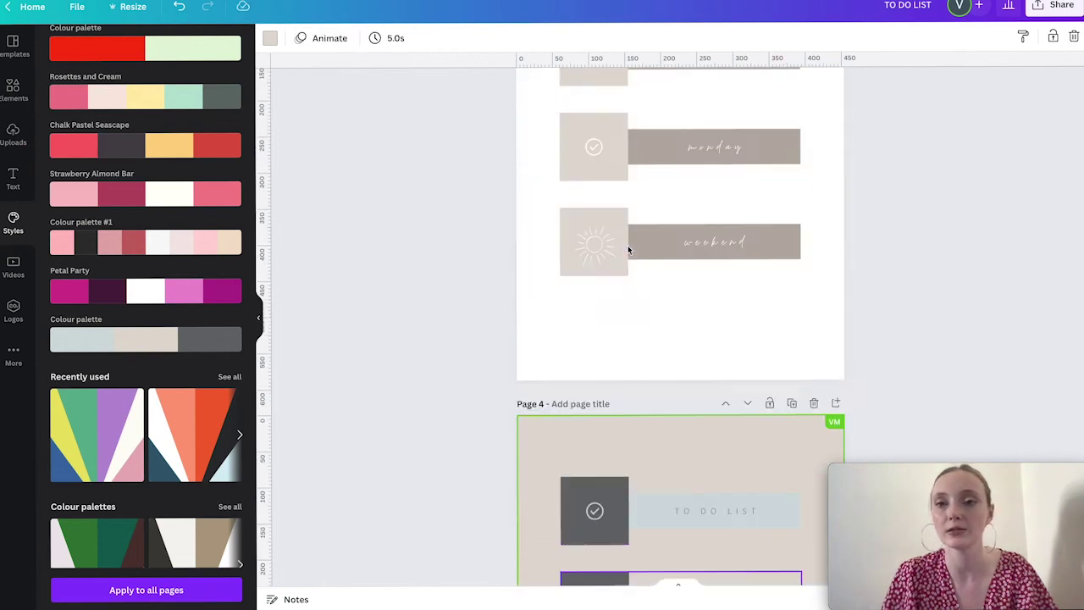
scroll(627, 250, "down", 15)
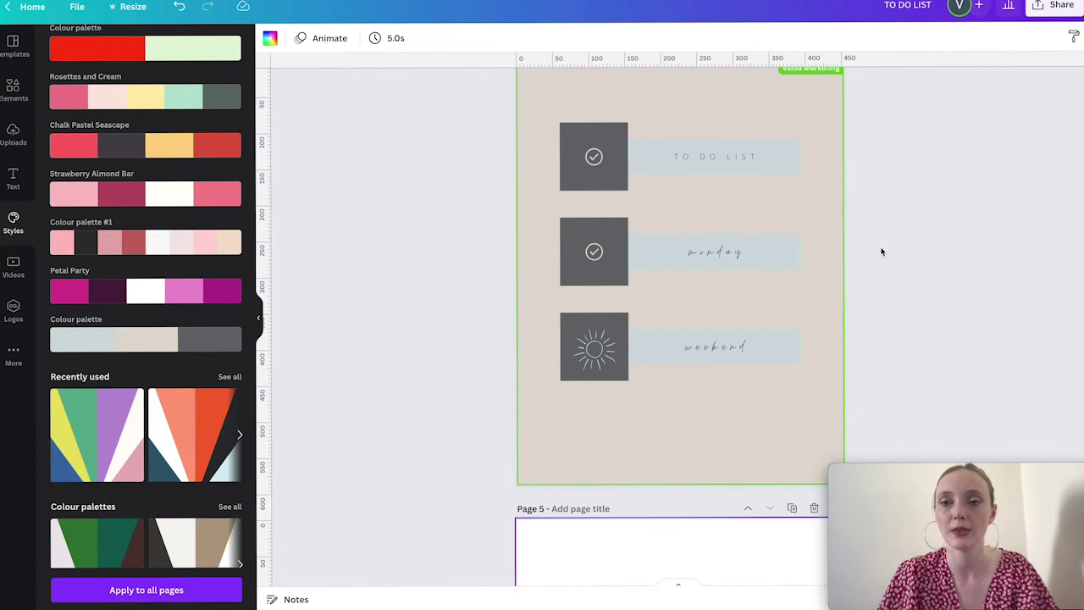
scroll(881, 250, "down", 5)
scroll(881, 250, "up", 5)
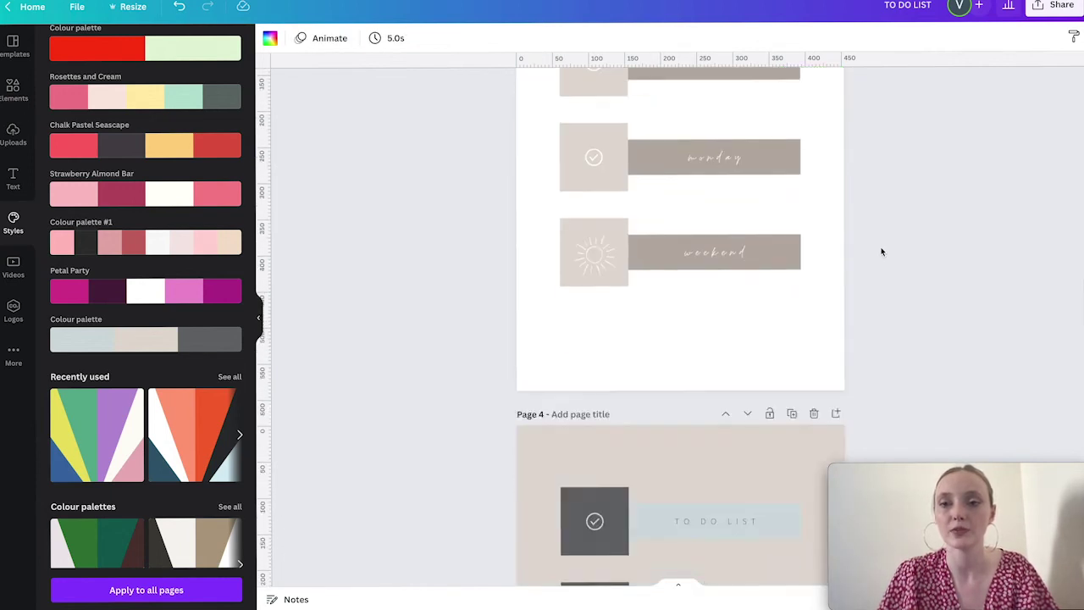
Change page 4's beige background to the last white swatch in the document colours.
left_click(793, 253)
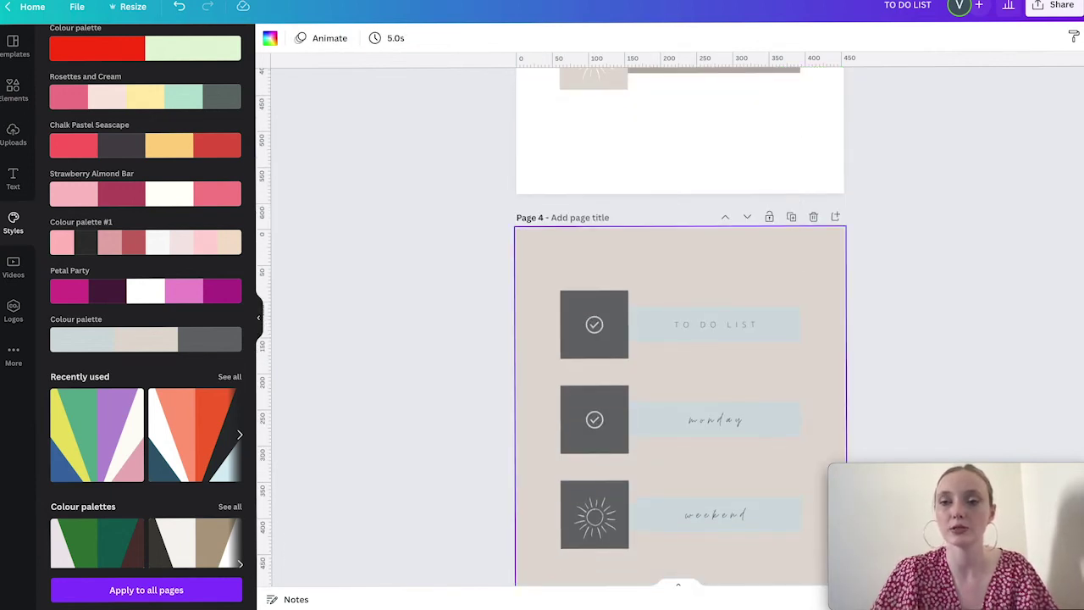
left_click(792, 254)
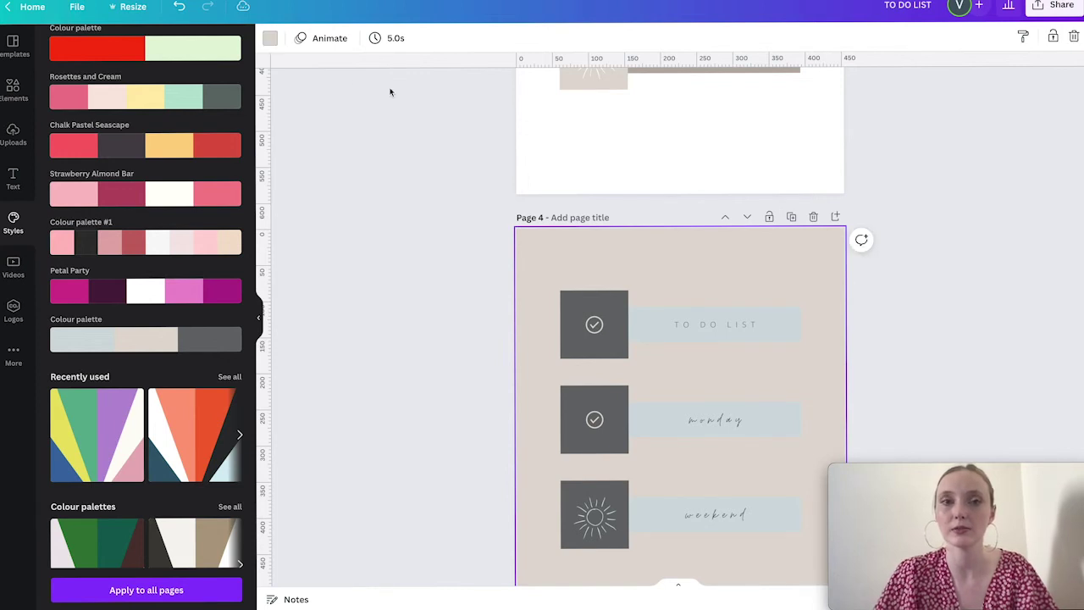
left_click(270, 37)
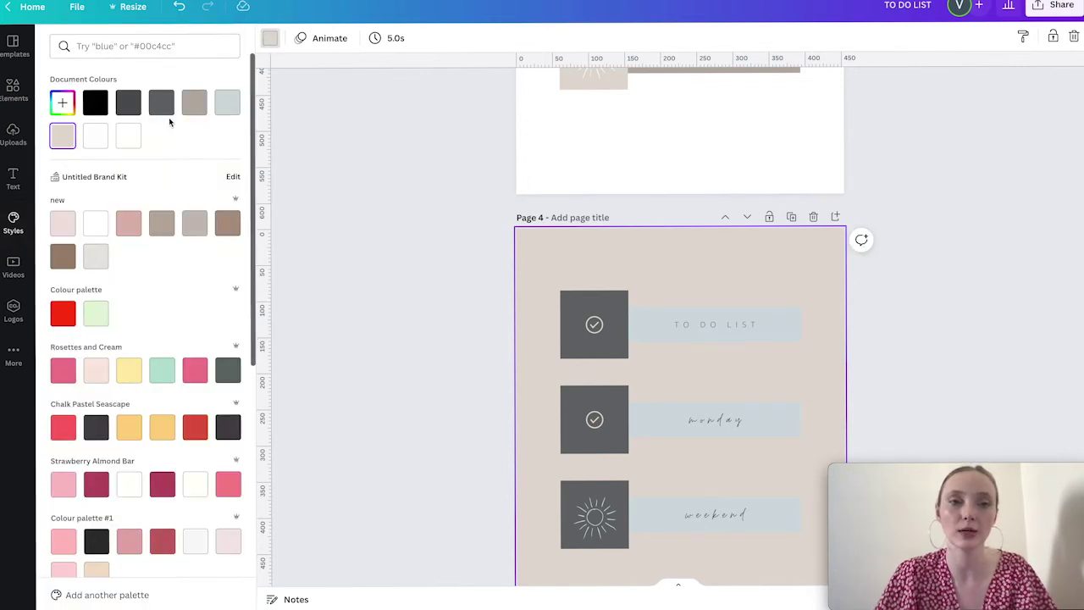
left_click(127, 136)
left_click(935, 222)
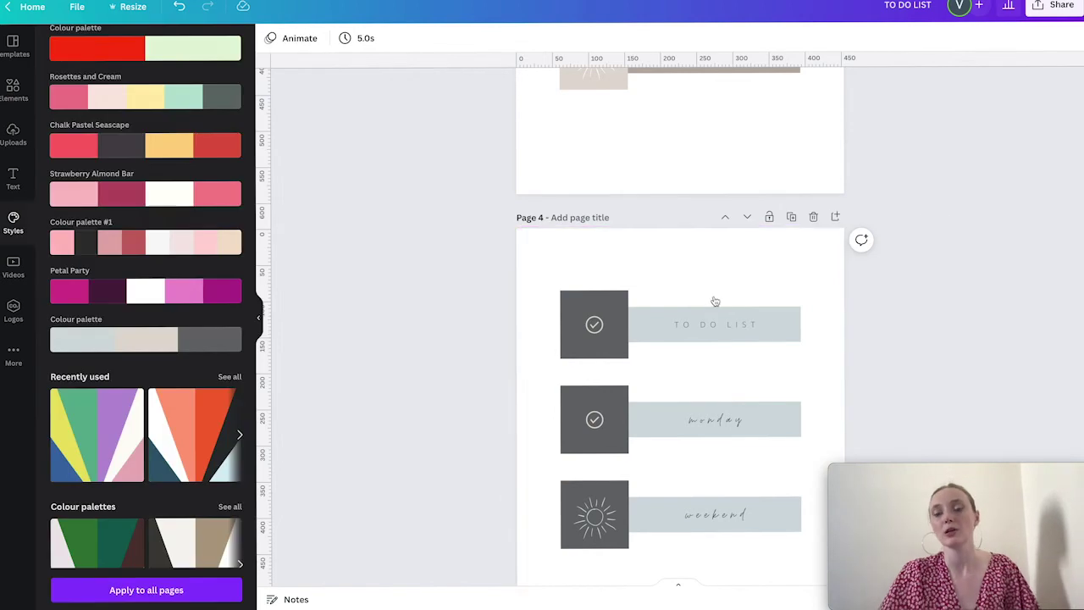
Ungroup the "TO DO LIST" and "monday" label stickers on page 4.
scroll(603, 341, "down", 2)
scroll(603, 341, "down", 3)
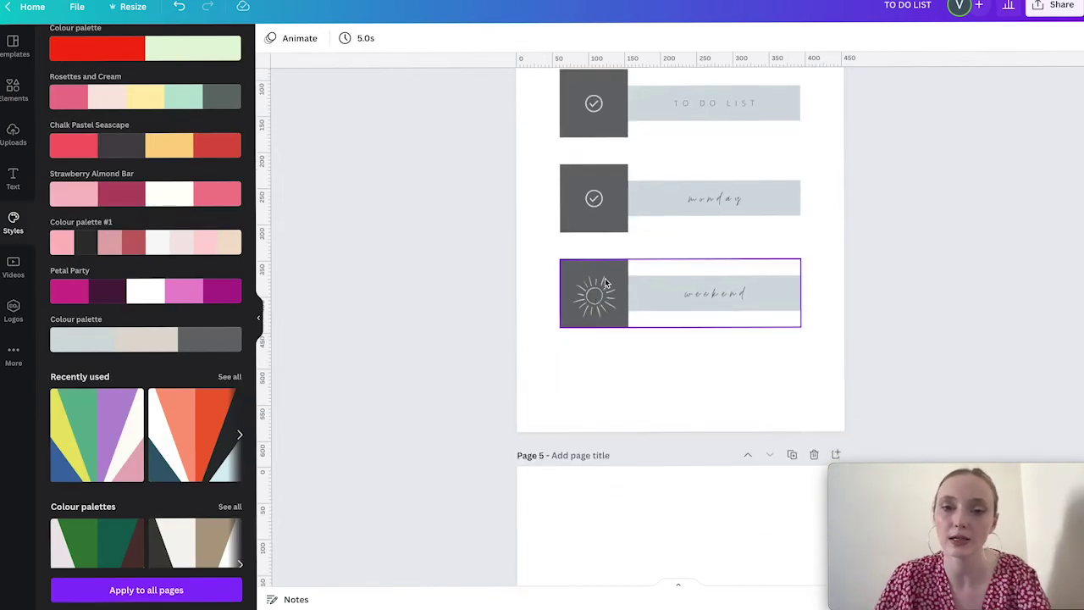
left_click(597, 296)
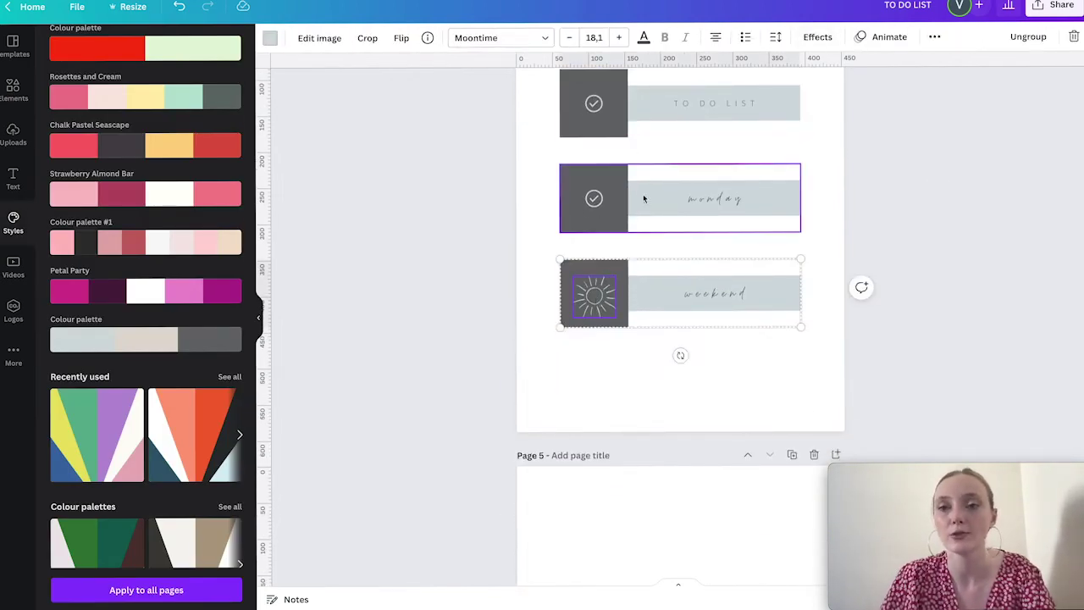
left_click(591, 202)
left_click(593, 103, "shift")
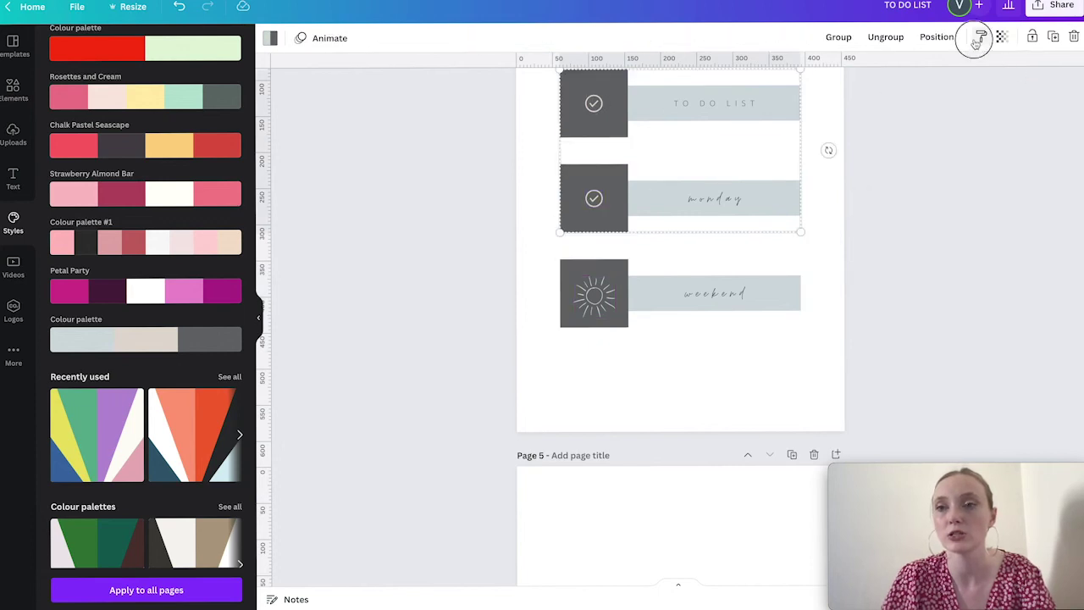
left_click(889, 39)
left_click(899, 142)
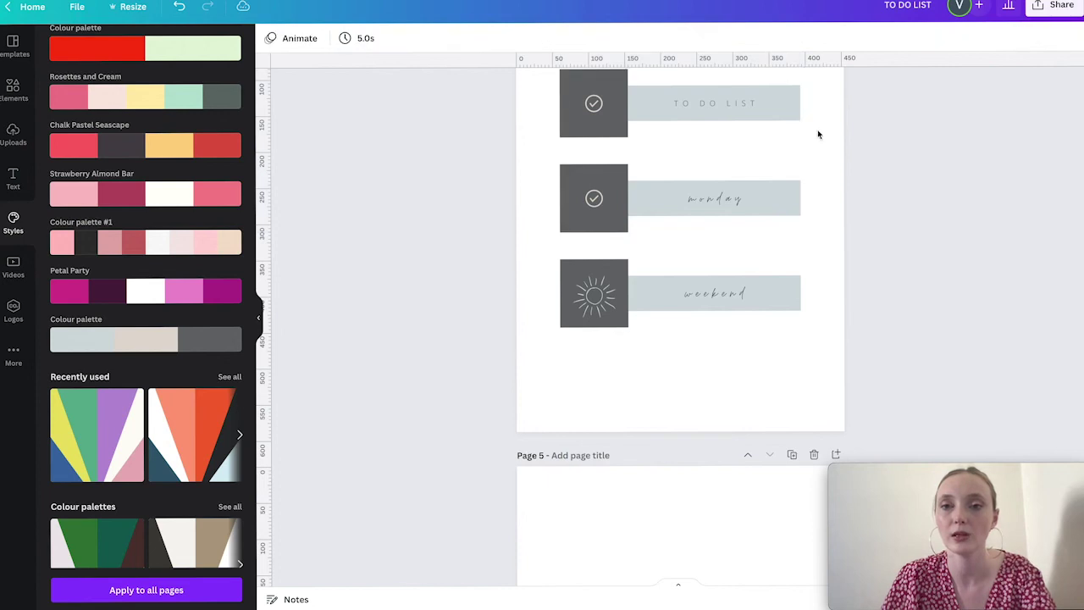
Recolour the tick icon on page 4's "TO DO LIST" label with the last white swatch in the document colours.
left_click(594, 103)
left_click_drag(594, 102, 604, 176)
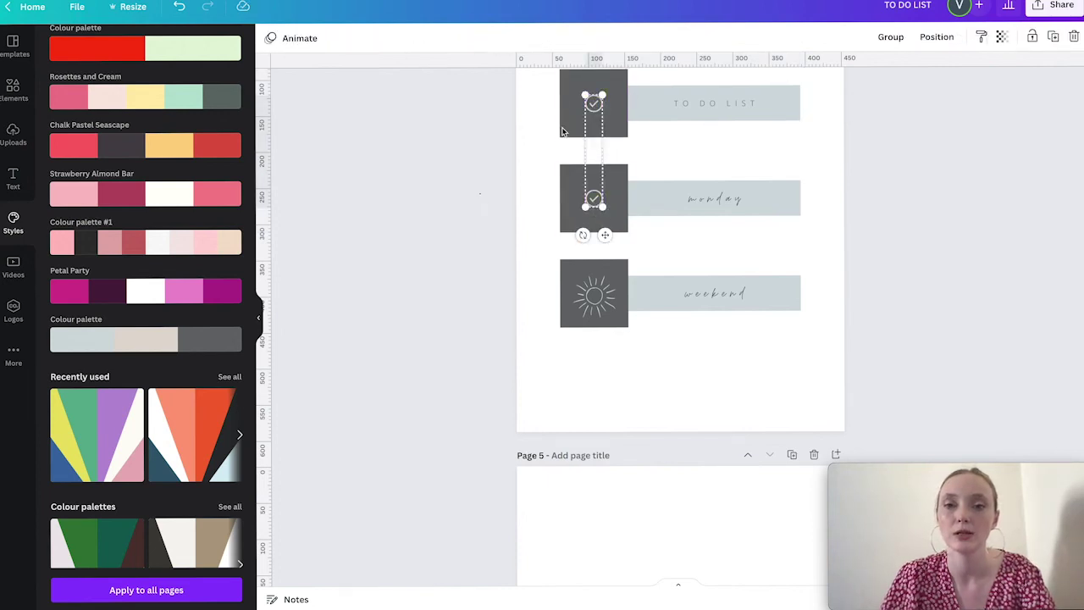
left_click(594, 103)
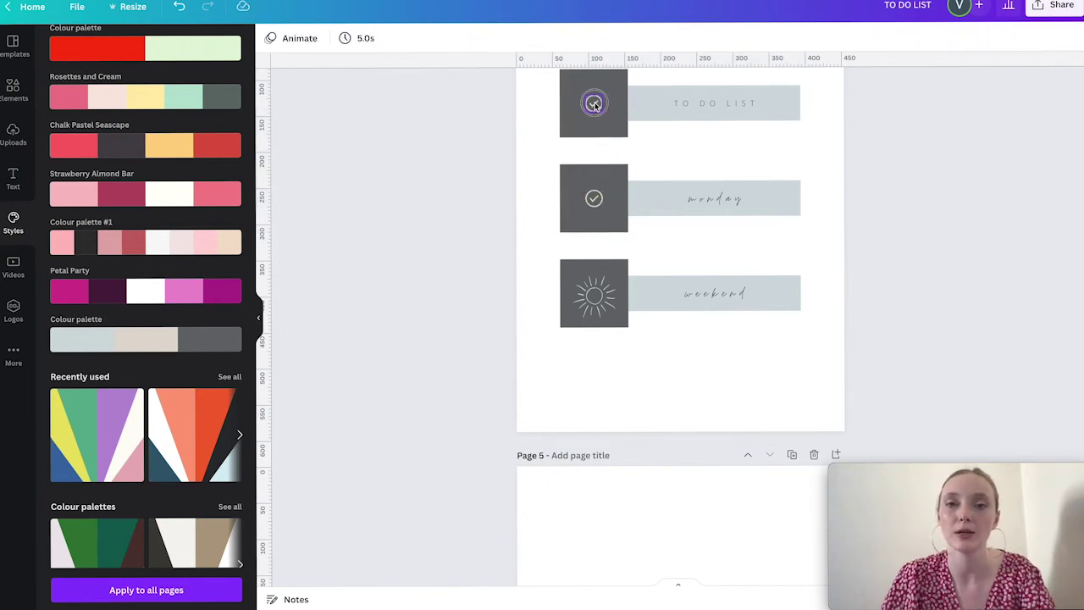
left_click(271, 40)
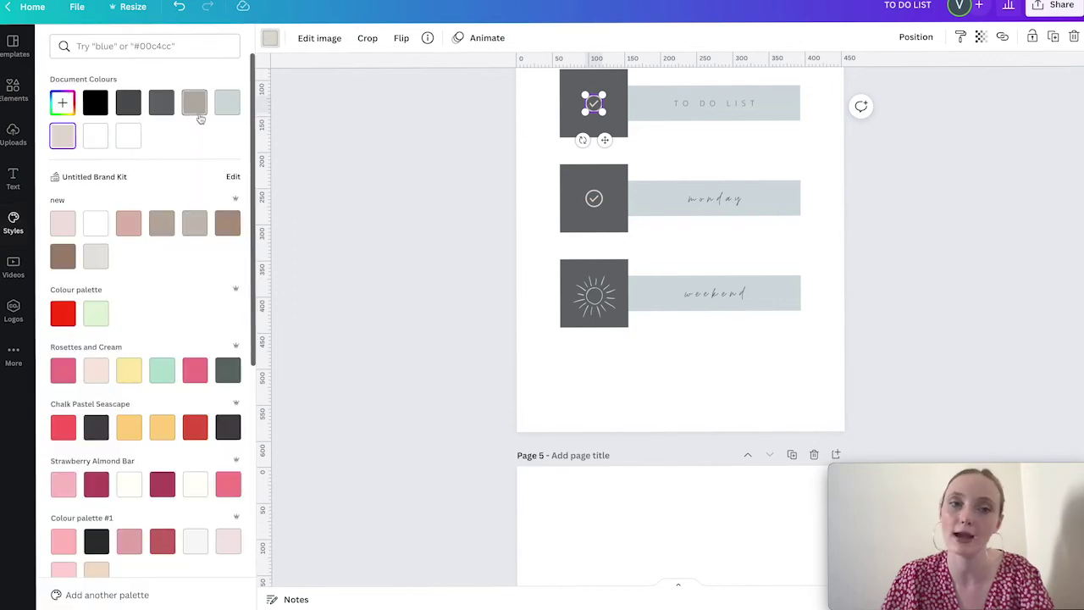
left_click(594, 198)
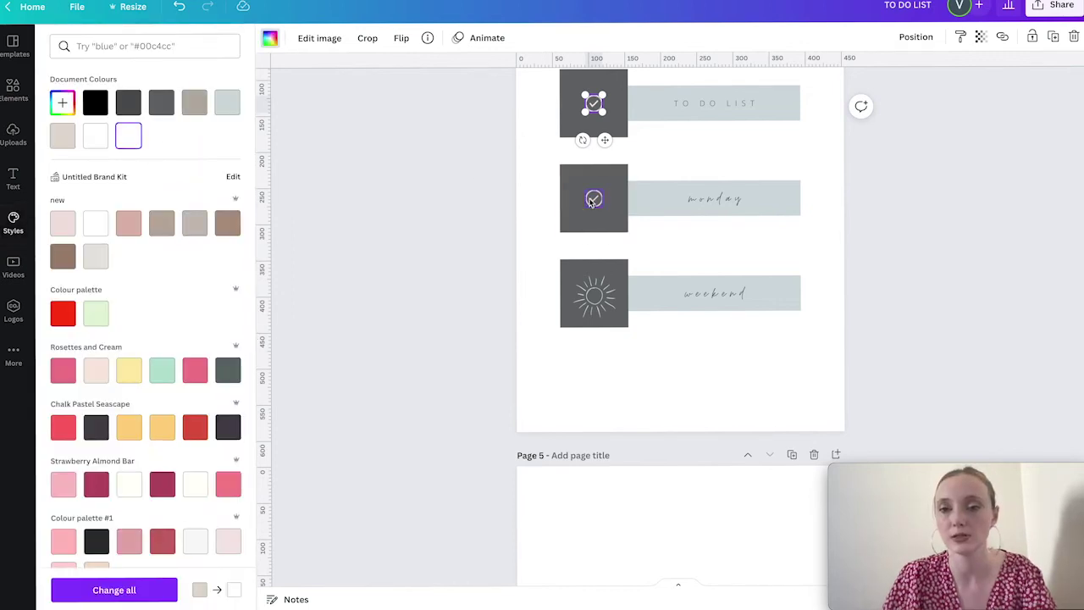
left_click(922, 203)
Select the blank page 5 and search the elements library for "widget".
scroll(923, 204, "down", 4)
scroll(923, 205, "down", 2)
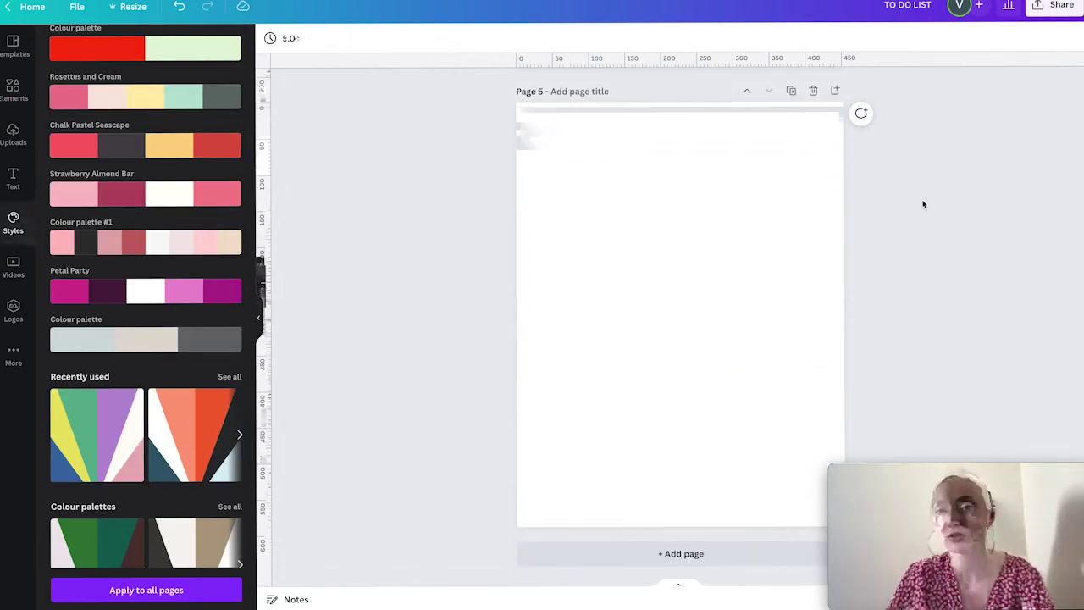
left_click(669, 237)
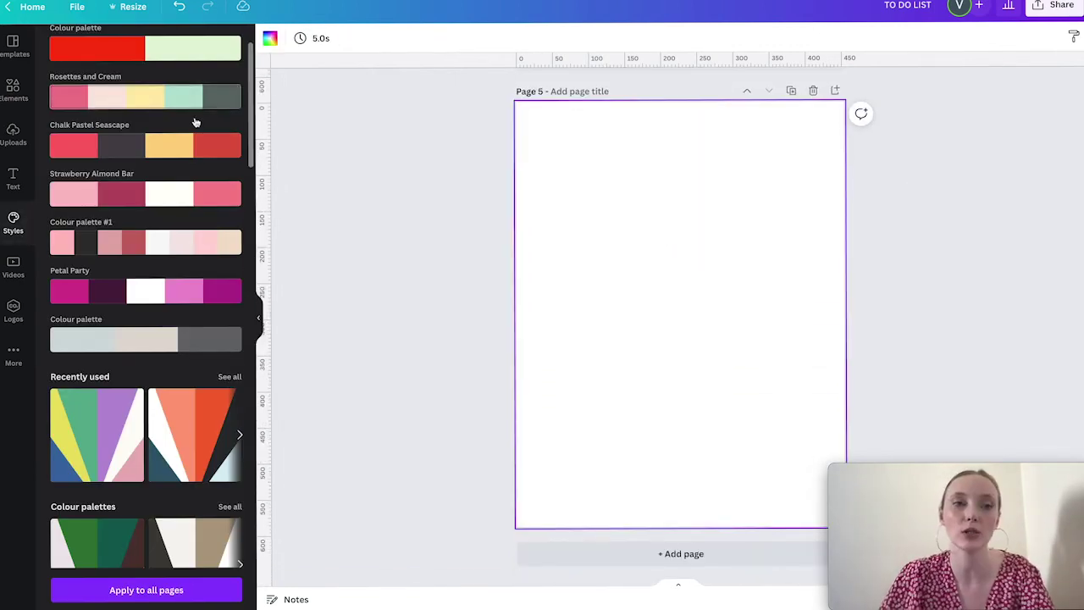
left_click(5, 97)
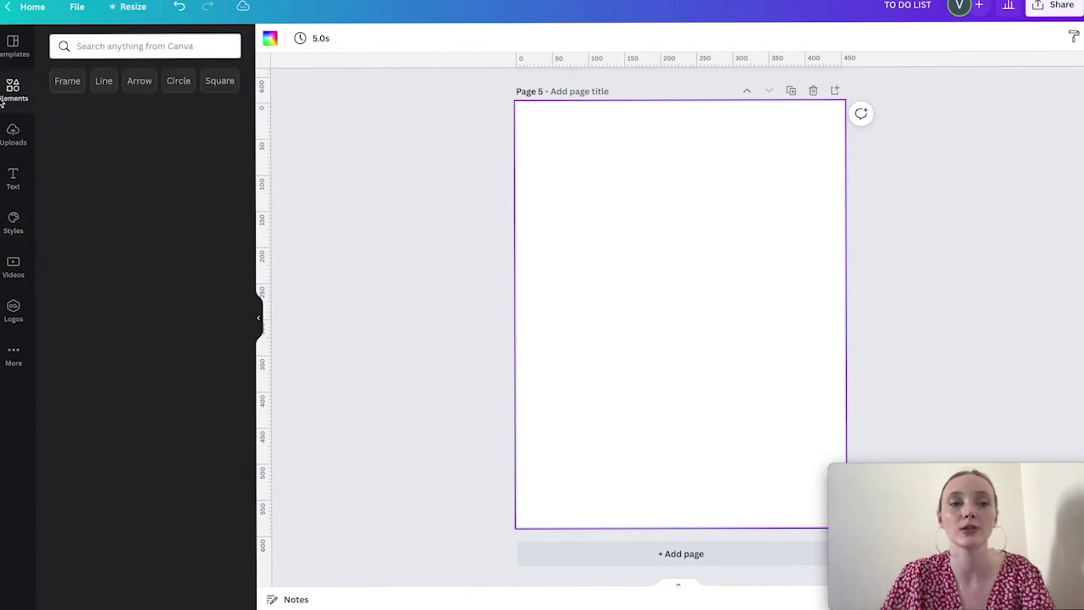
left_click(138, 45)
type("widget")
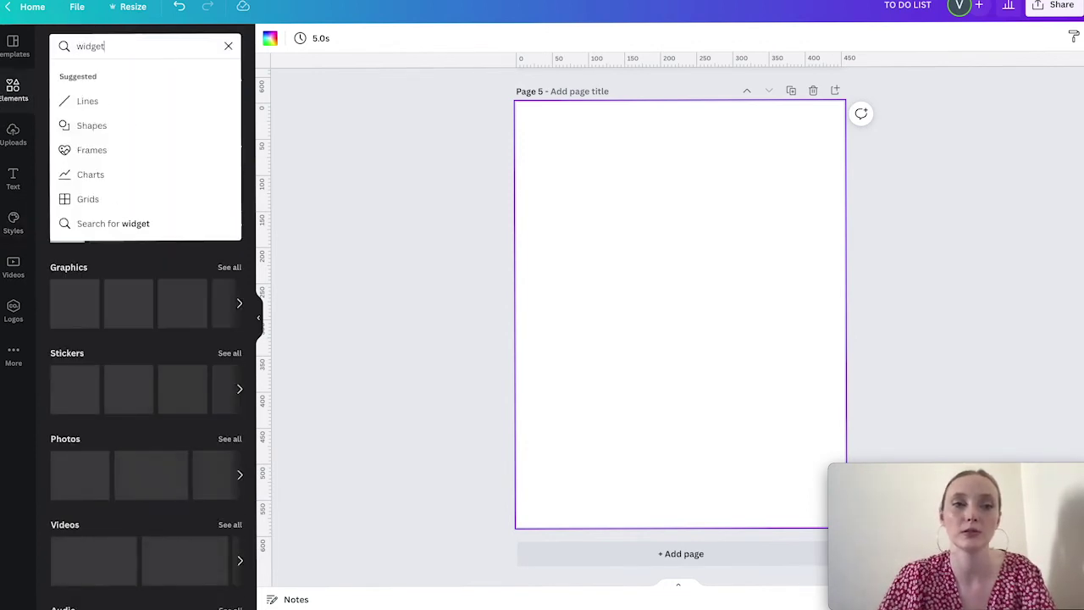
key("Return")
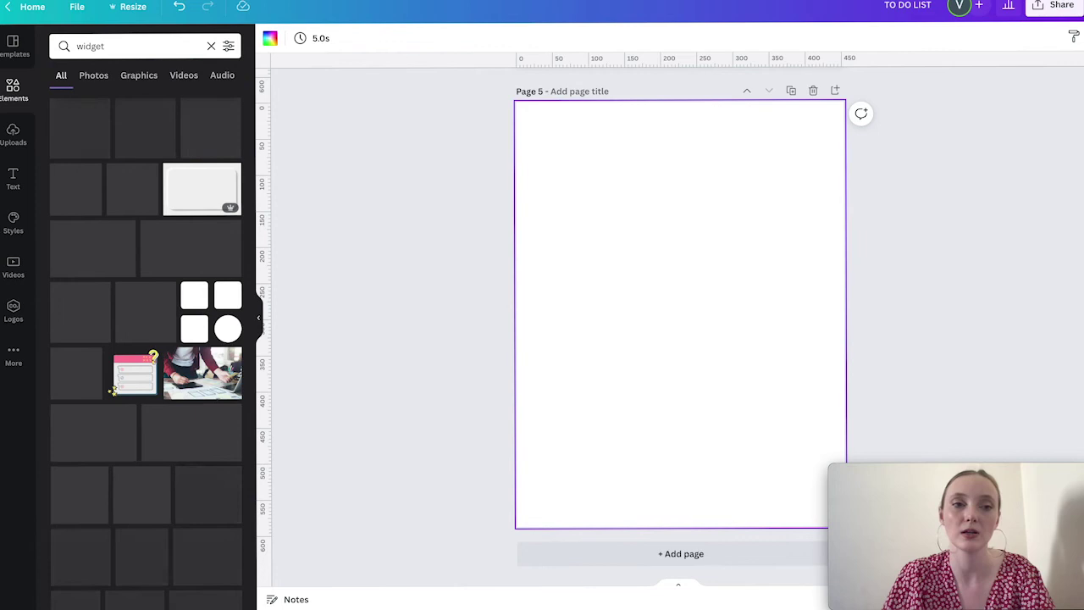
left_click(90, 46)
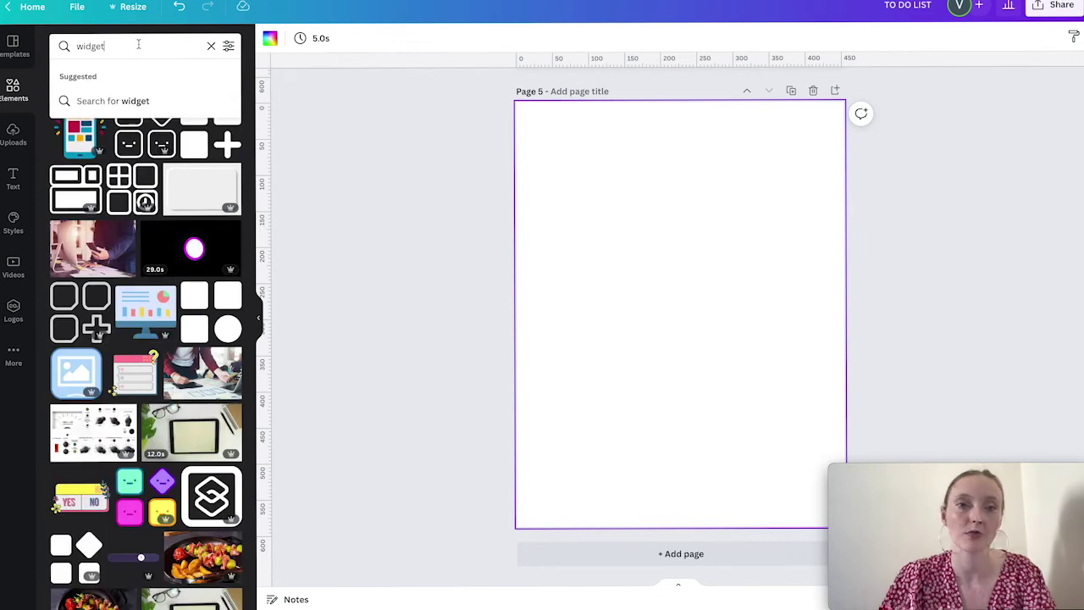